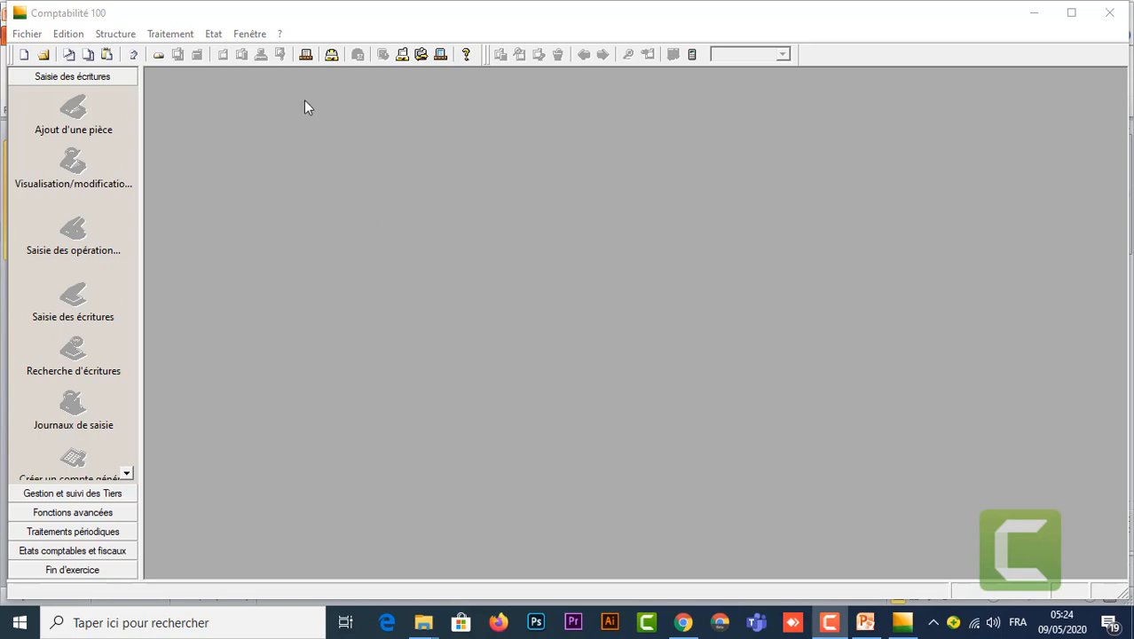
# Step: Launch the new accounting file wizard from the Fichier menu
pyautogui.click(26, 36)
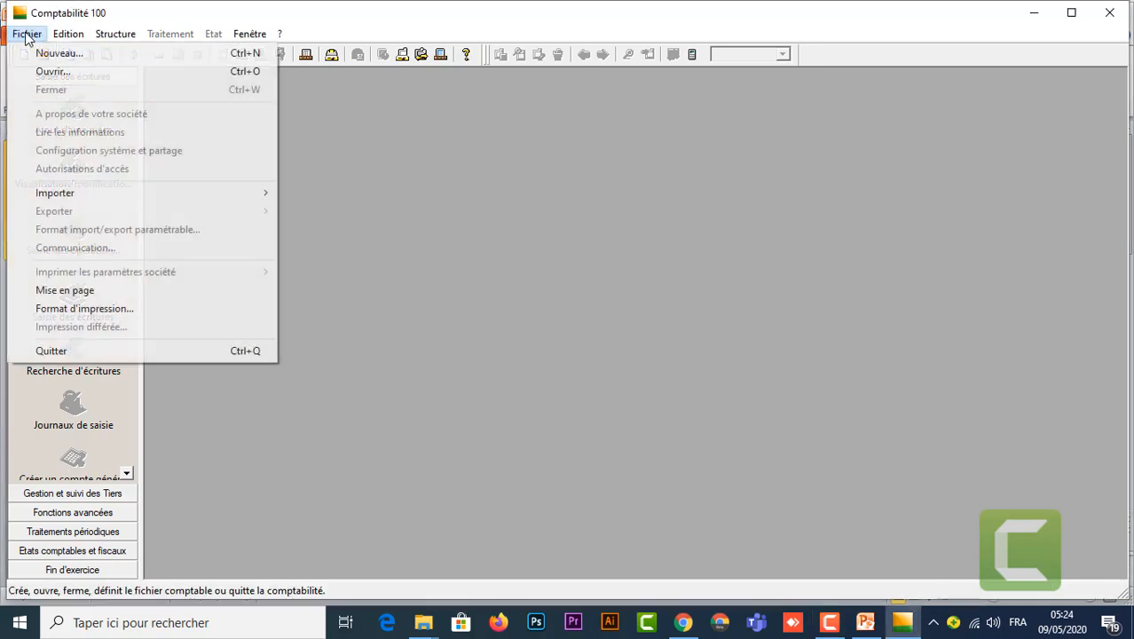
pyautogui.click(78, 55)
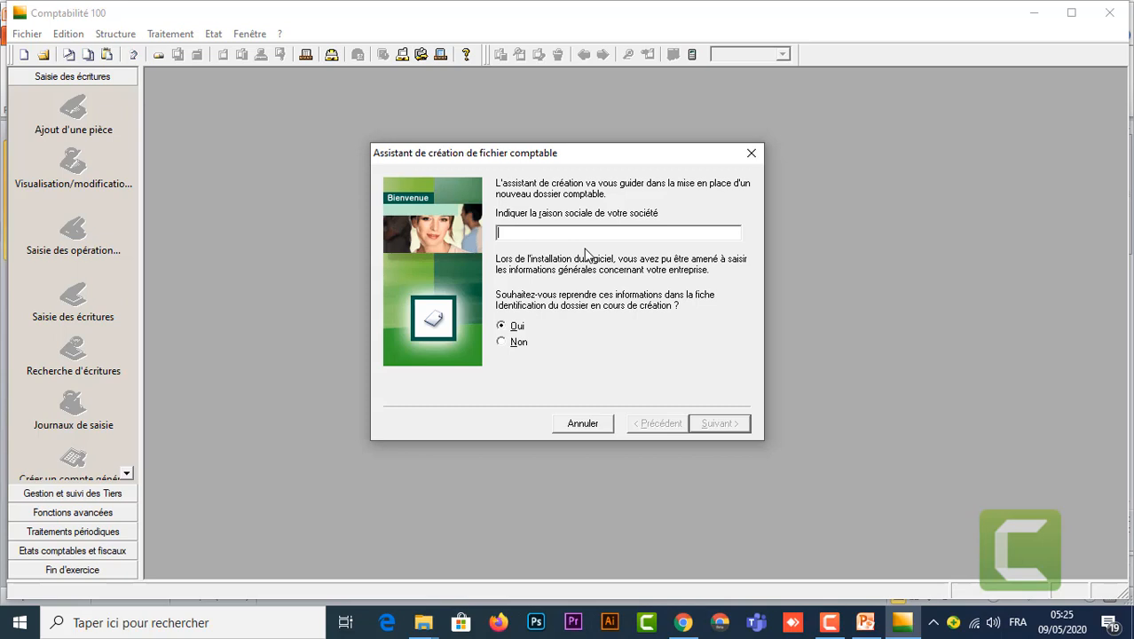
# Step: Enter 'ALPHA SA' as the raison sociale and go on to the contact details
pyautogui.write('ALPHA SA')
pyautogui.click(717, 424)
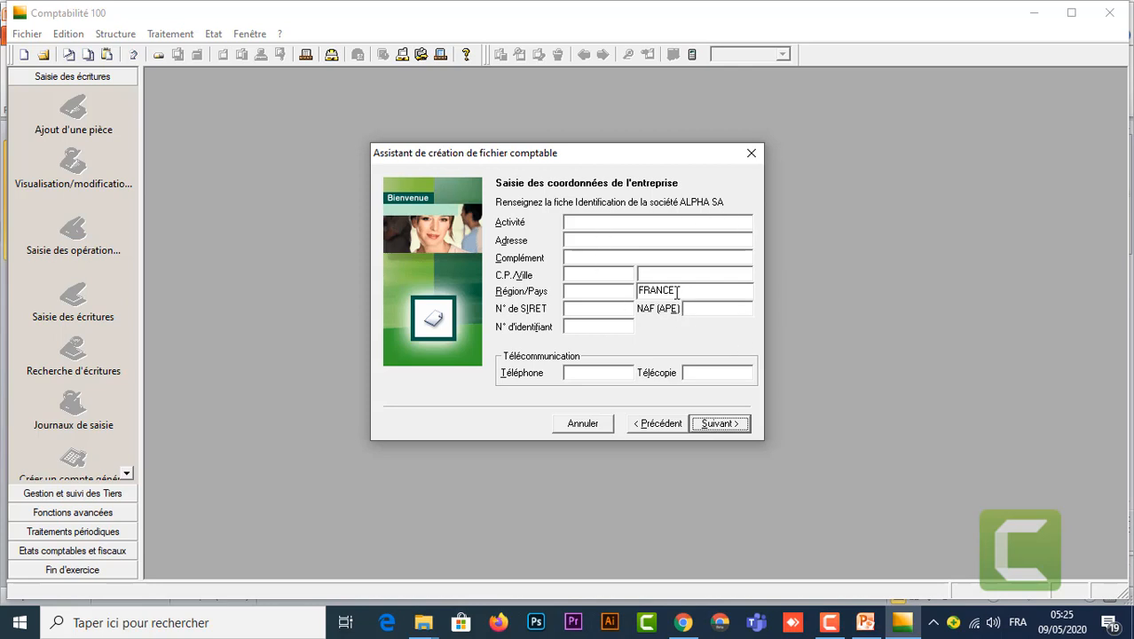
# Step: Replace the country FRANCE with MAROC in the Région/Pays field
pyautogui.moveTo(676, 291); pyautogui.dragTo(628, 291)
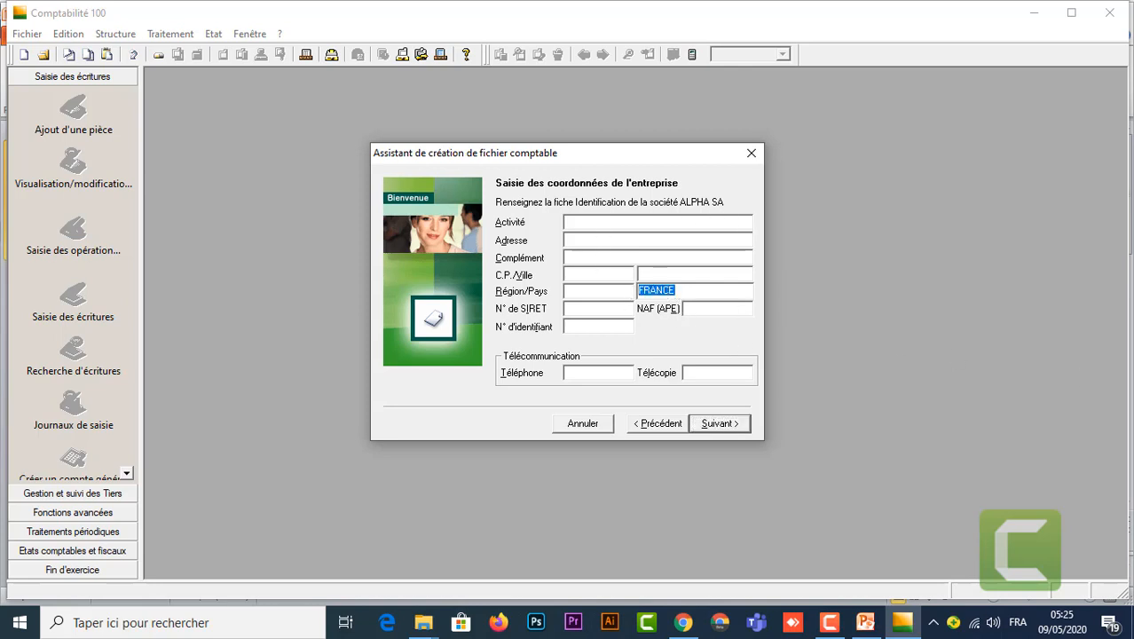
pyautogui.write('MAROC')
# Step: Keep the fiscal year 010120–311220 with account lengths 0 and advance to the currency page
pyautogui.click(724, 427)
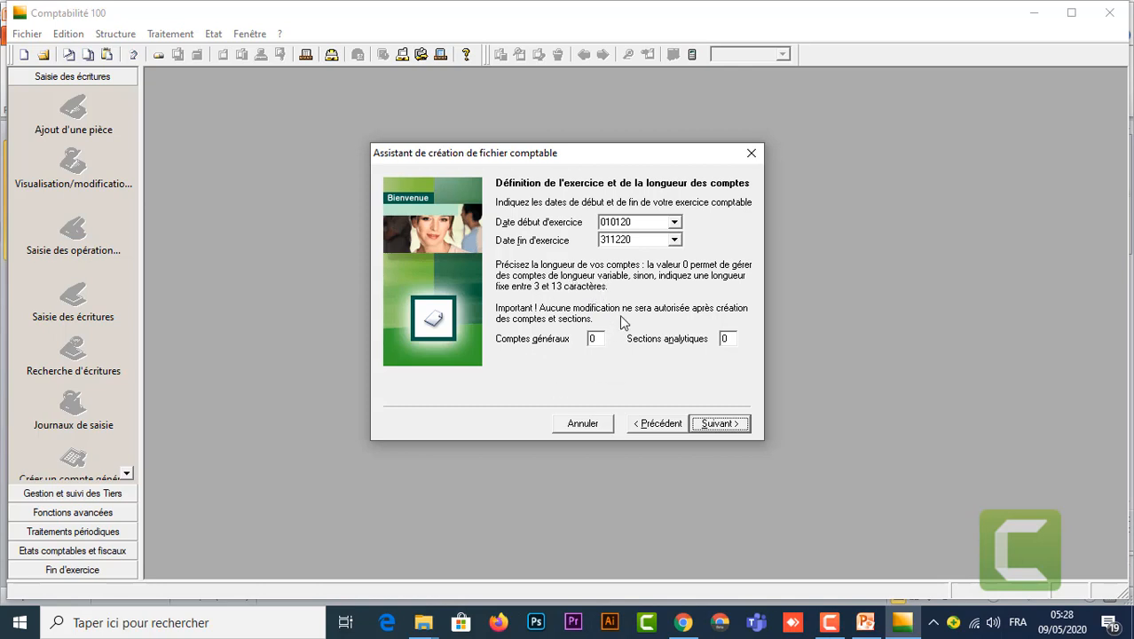
pyautogui.click(718, 423)
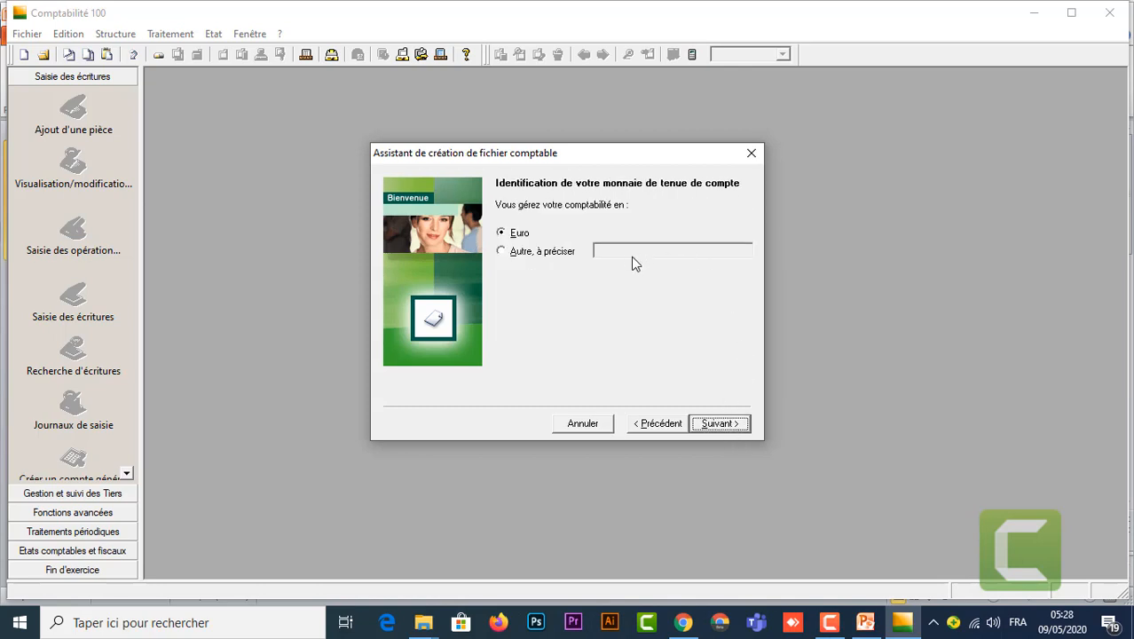
# Step: Choose 'Autre, à préciser' and enter 'Dirham marocain' as the bookkeeping currency
pyautogui.click(504, 253)
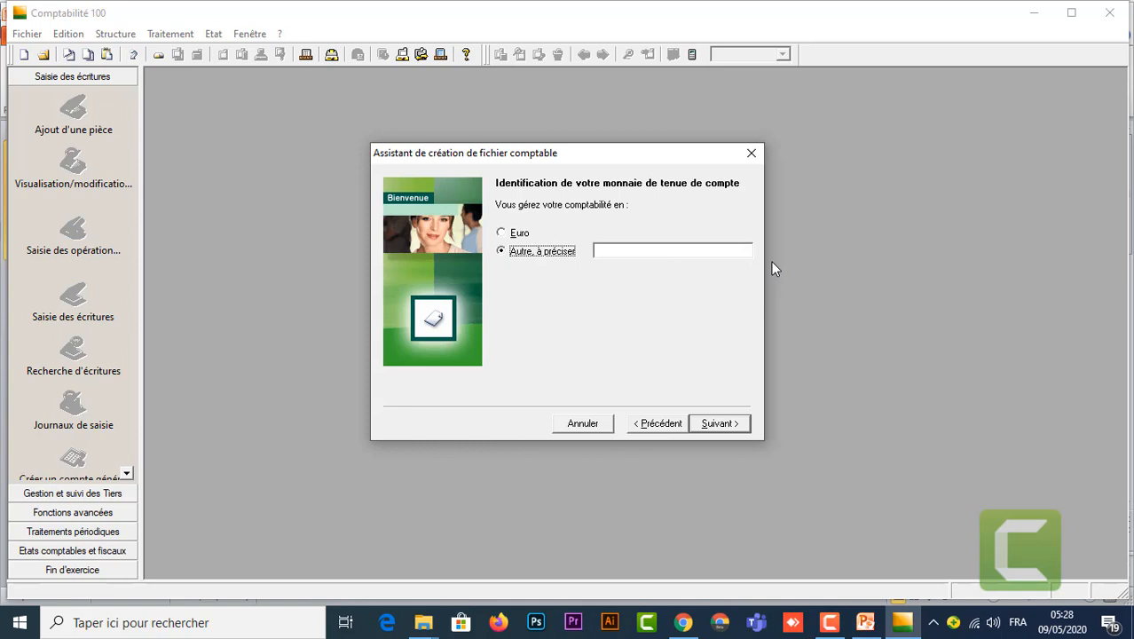
pyautogui.click(682, 246)
pyautogui.write('Dirham maroc')
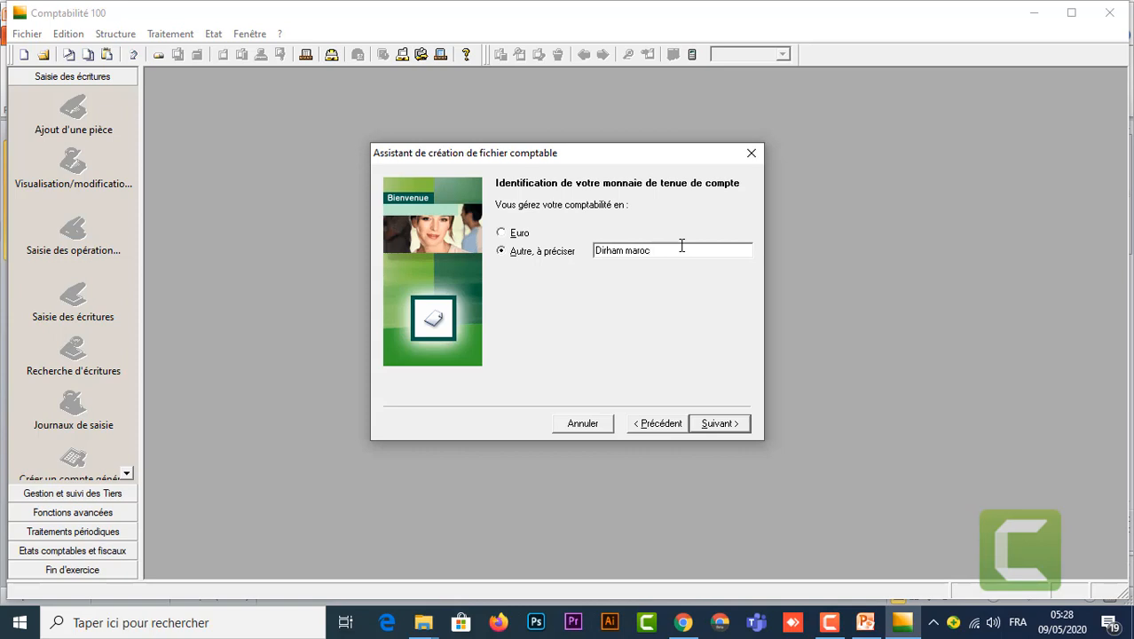
pyautogui.write('ain')
# Step: On the currency details page, choose a comma decimal separator and a thousands separator, keeping 2 decimals
pyautogui.click(719, 424)
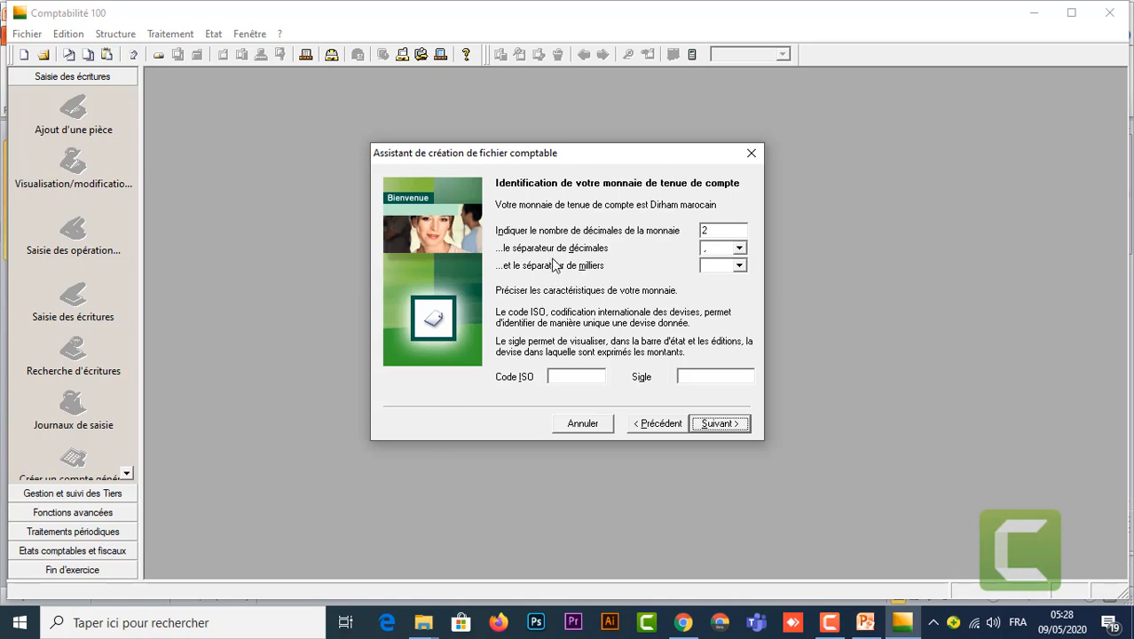
pyautogui.click(740, 249)
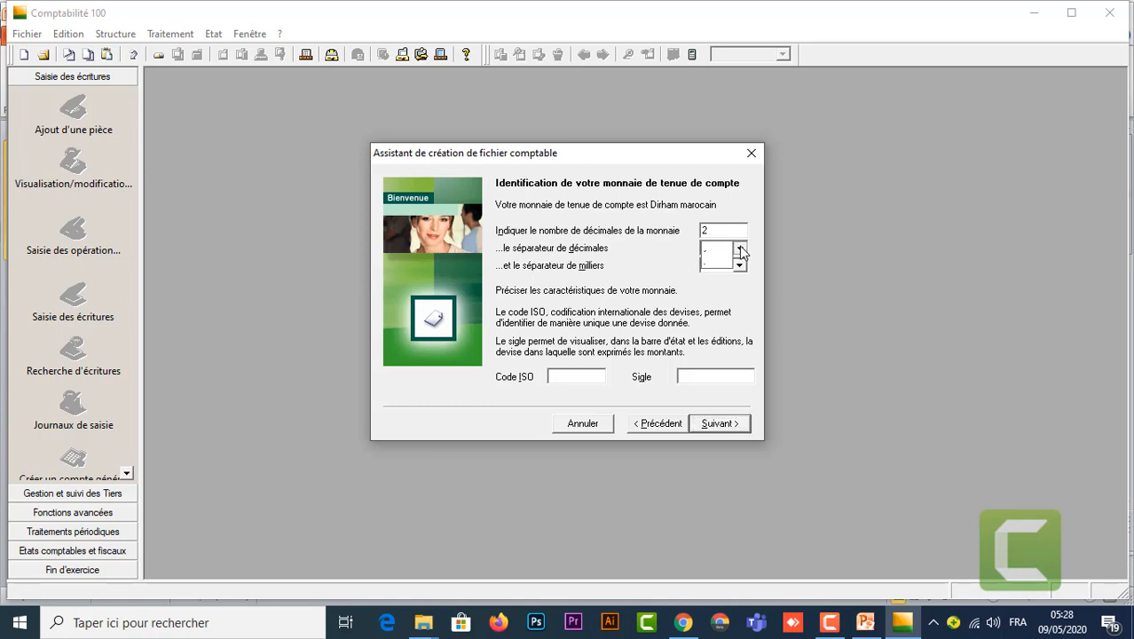
pyautogui.click(719, 252)
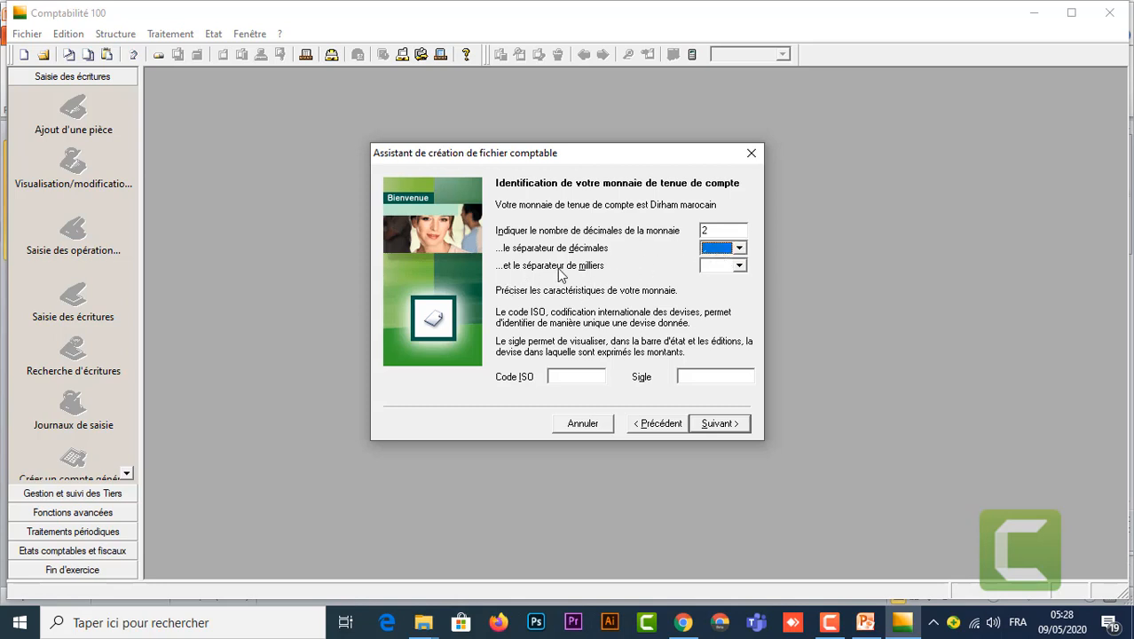
pyautogui.click(740, 266)
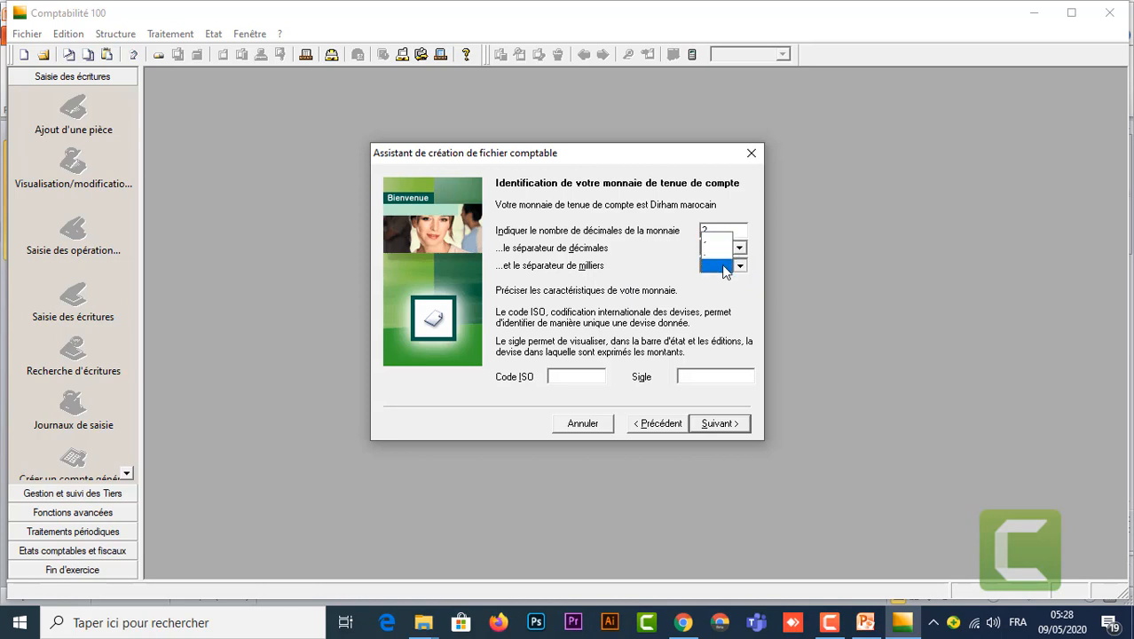
pyautogui.click(723, 266)
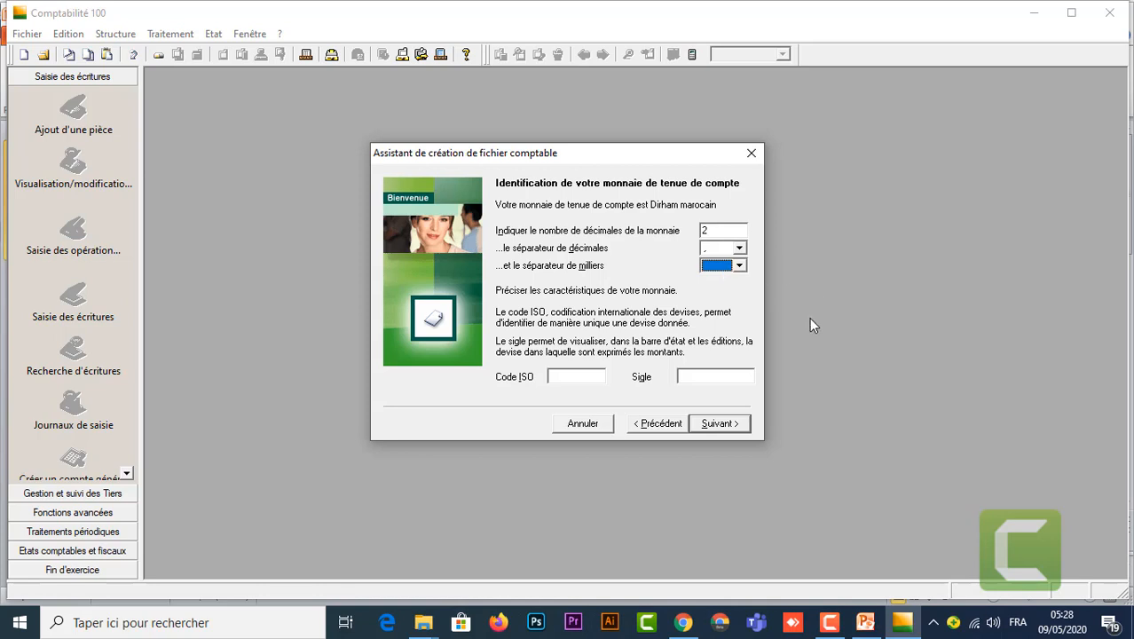
# Step: Select 'Non, le paramétrage sera défini manuellement' and advance to the file-creation page
pyautogui.click(726, 423)
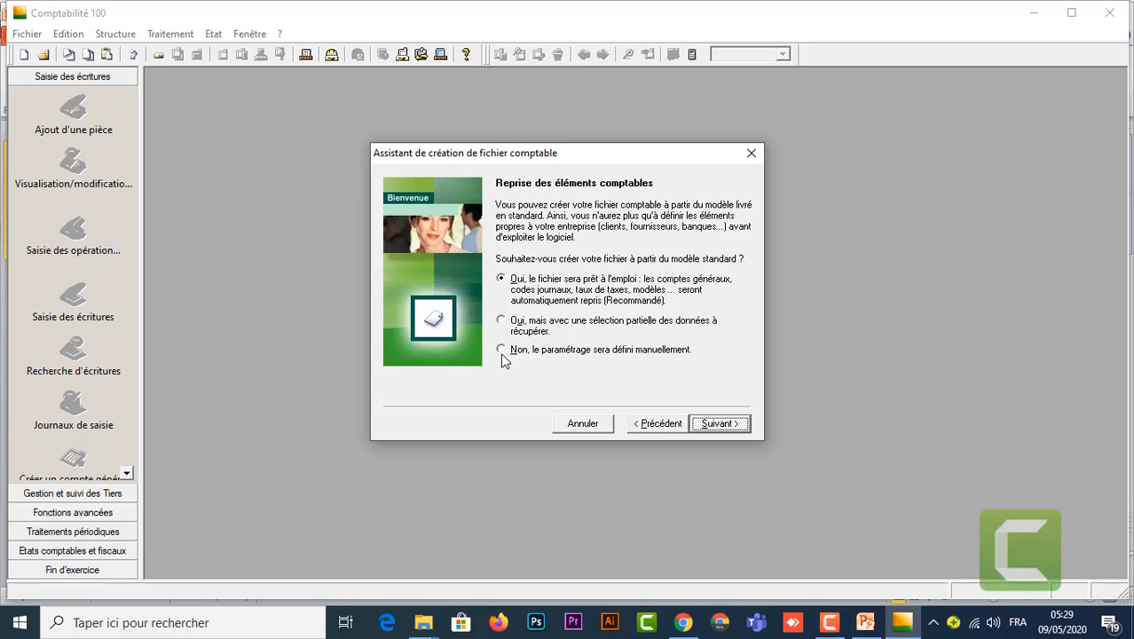
pyautogui.click(501, 352)
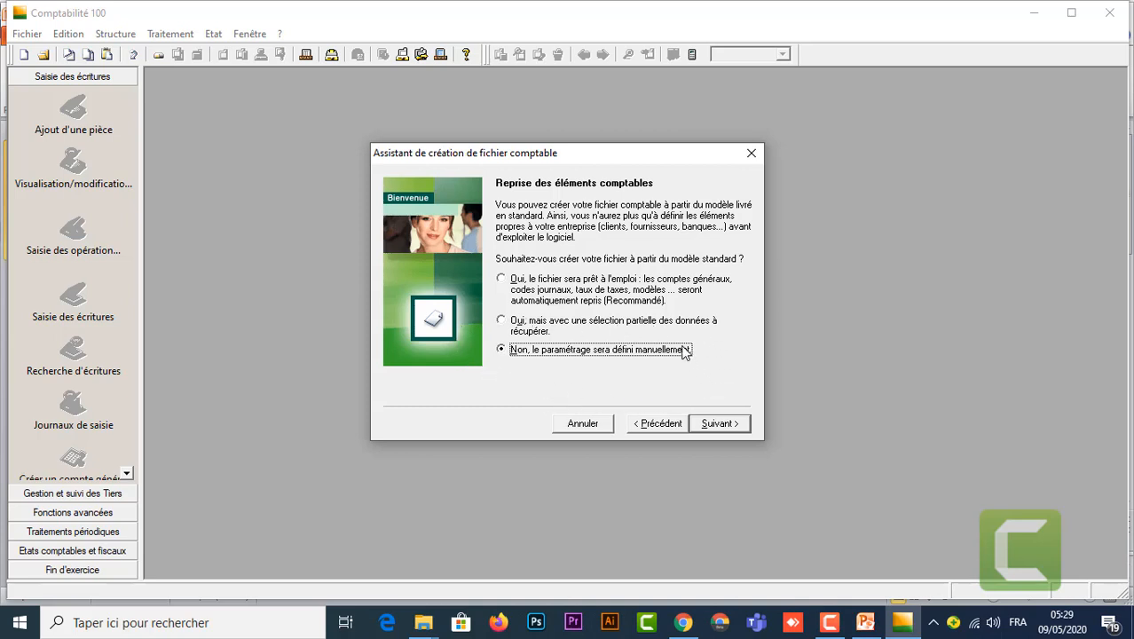
pyautogui.click(719, 423)
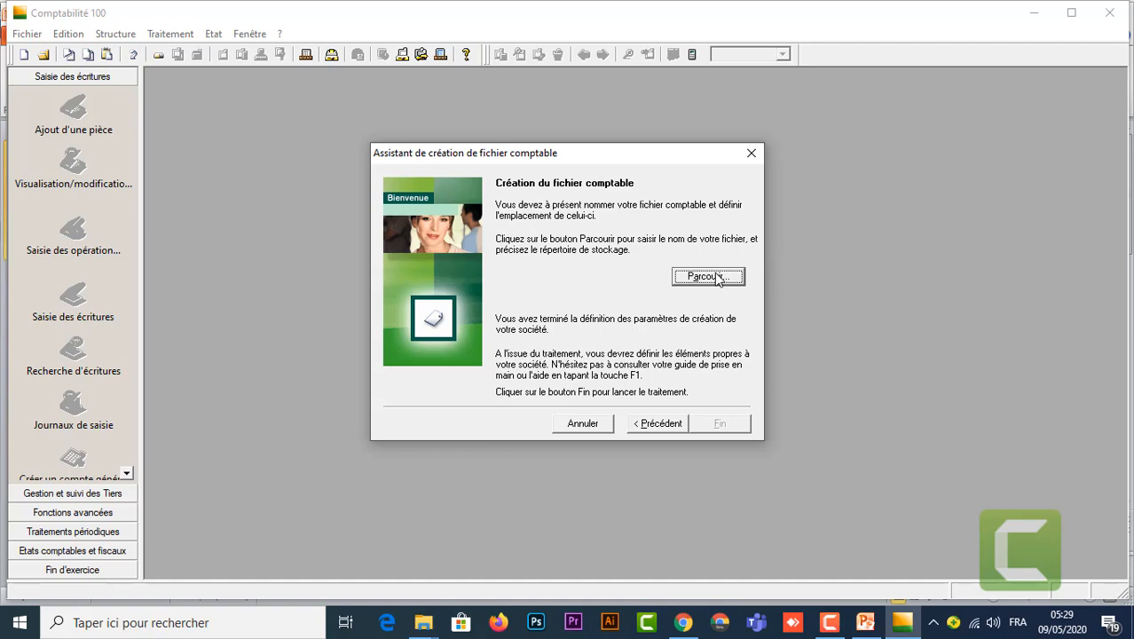
# Step: Name the new file ALPHASA.mae on drive D with the accounting file type (*.mae)
pyautogui.click(708, 277)
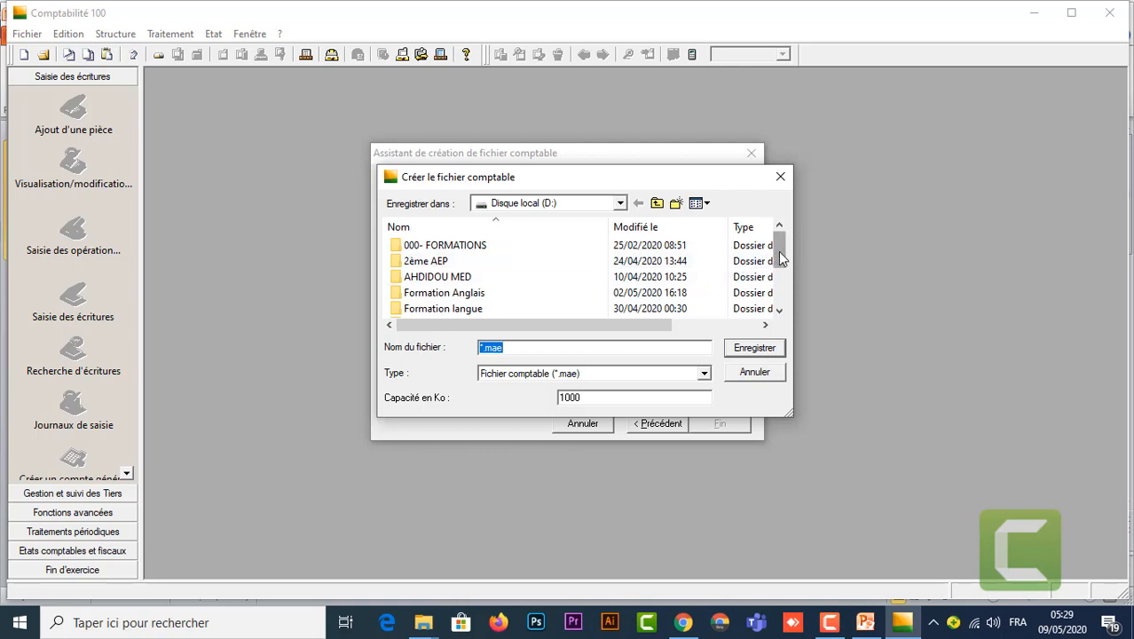
pyautogui.moveTo(780, 256); pyautogui.dragTo(783, 307)
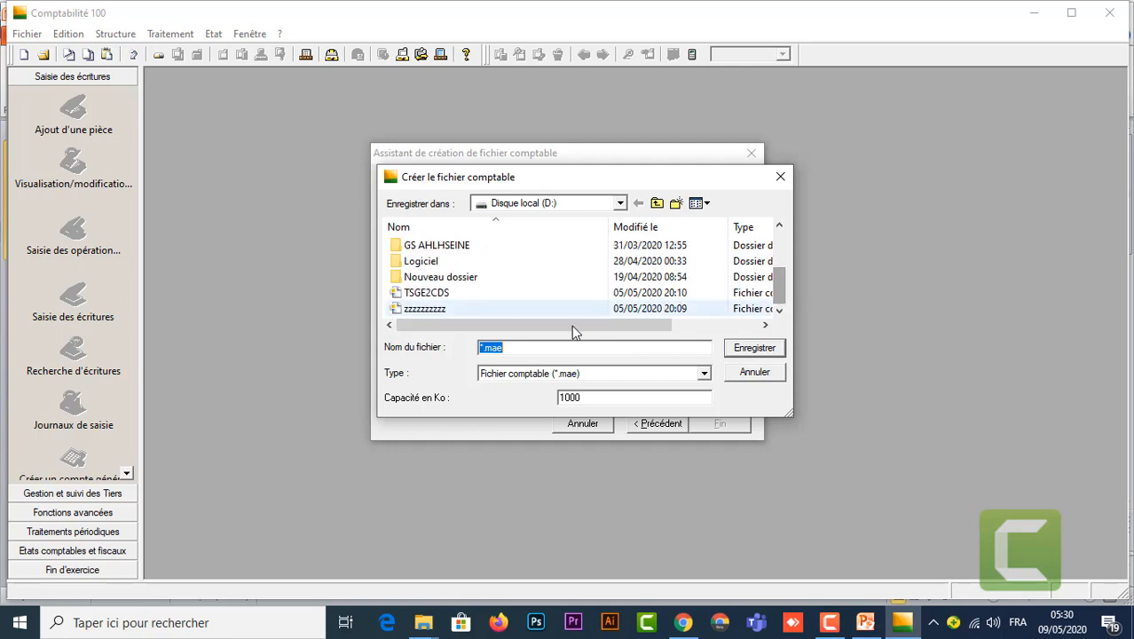
pyautogui.click(485, 348)
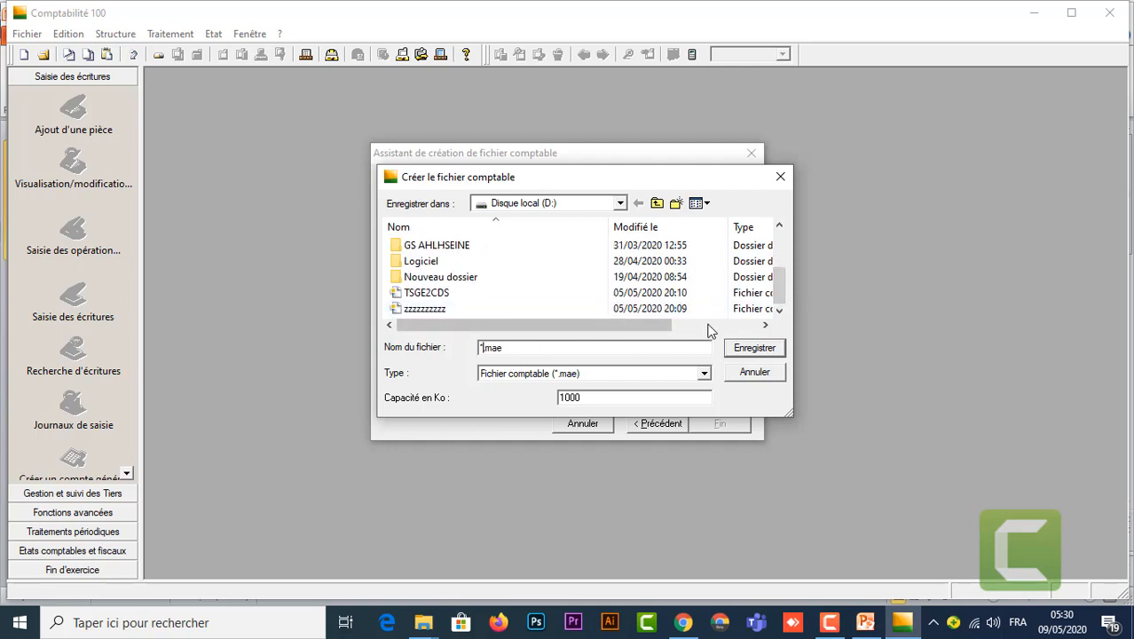
pyautogui.press('BackSpace')
pyautogui.write('ALPHA SA')
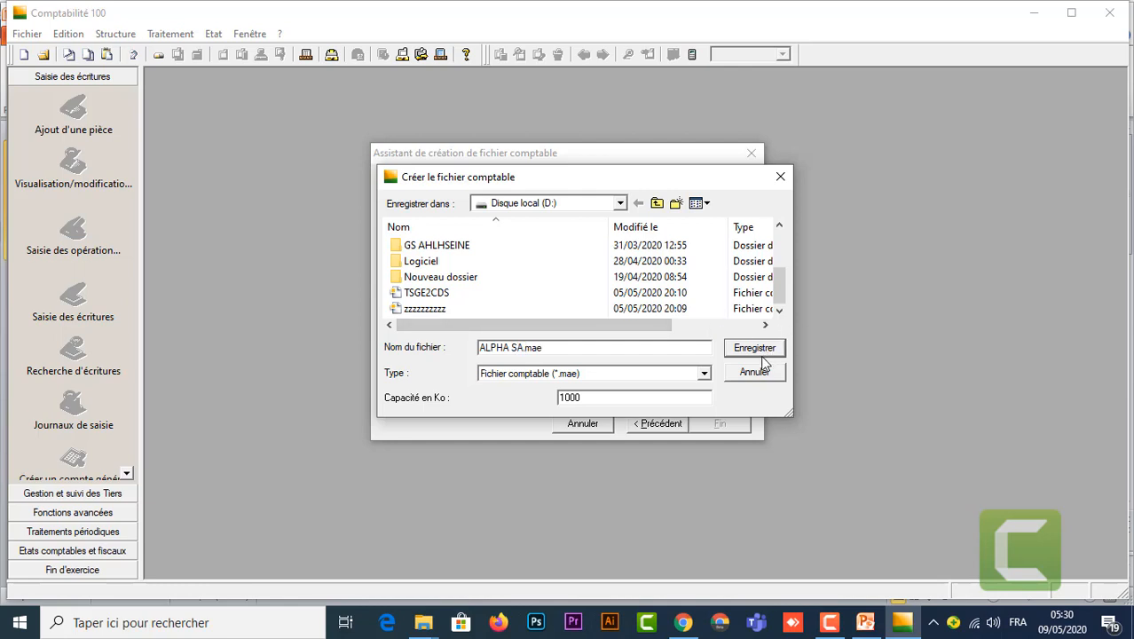
pyautogui.click(515, 351)
pyautogui.press('BackSpace')
pyautogui.click(705, 374)
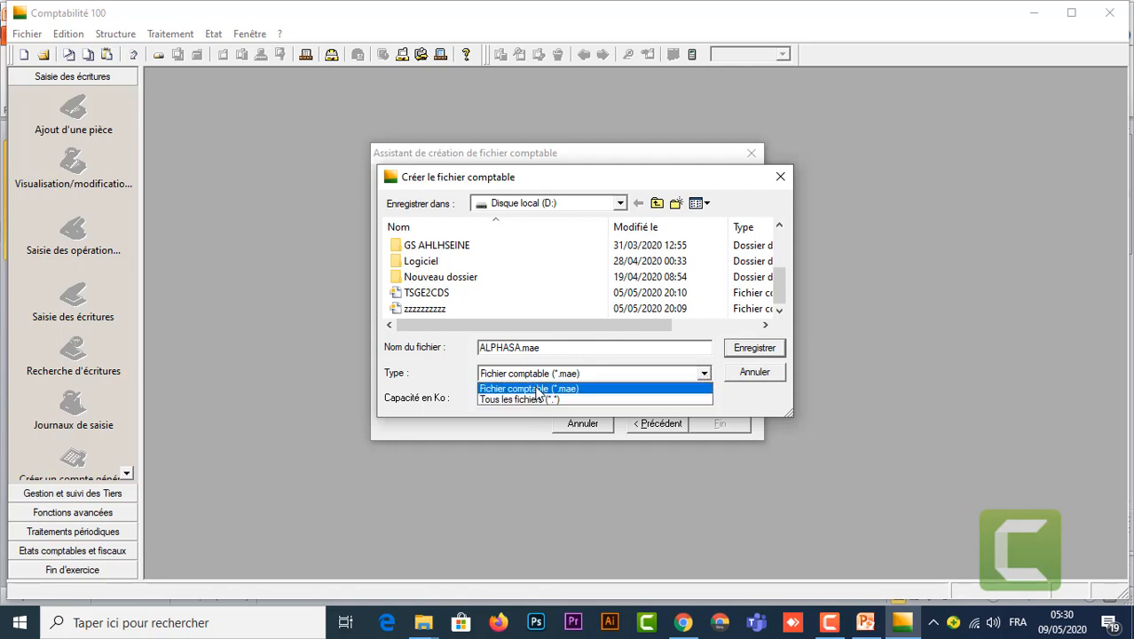
pyautogui.click(538, 391)
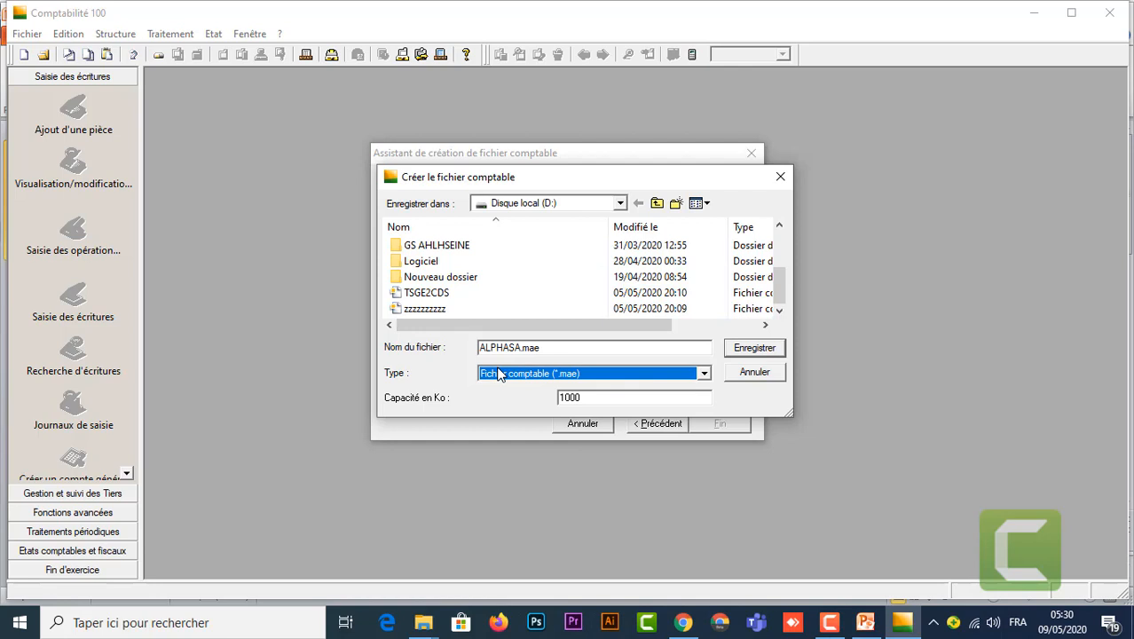
# Step: Set the file capacity to 500 Ko, save, and finish the wizard to open ALPHASA
pyautogui.click(591, 398)
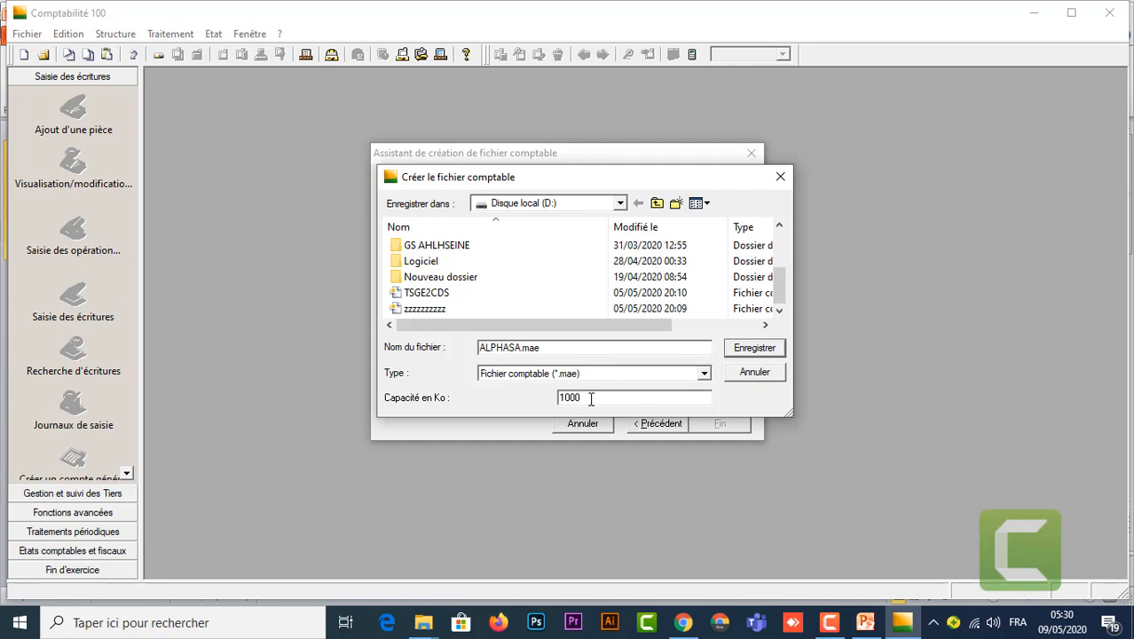
pyautogui.moveTo(591, 399); pyautogui.dragTo(522, 399)
pyautogui.write('500')
pyautogui.click(756, 348)
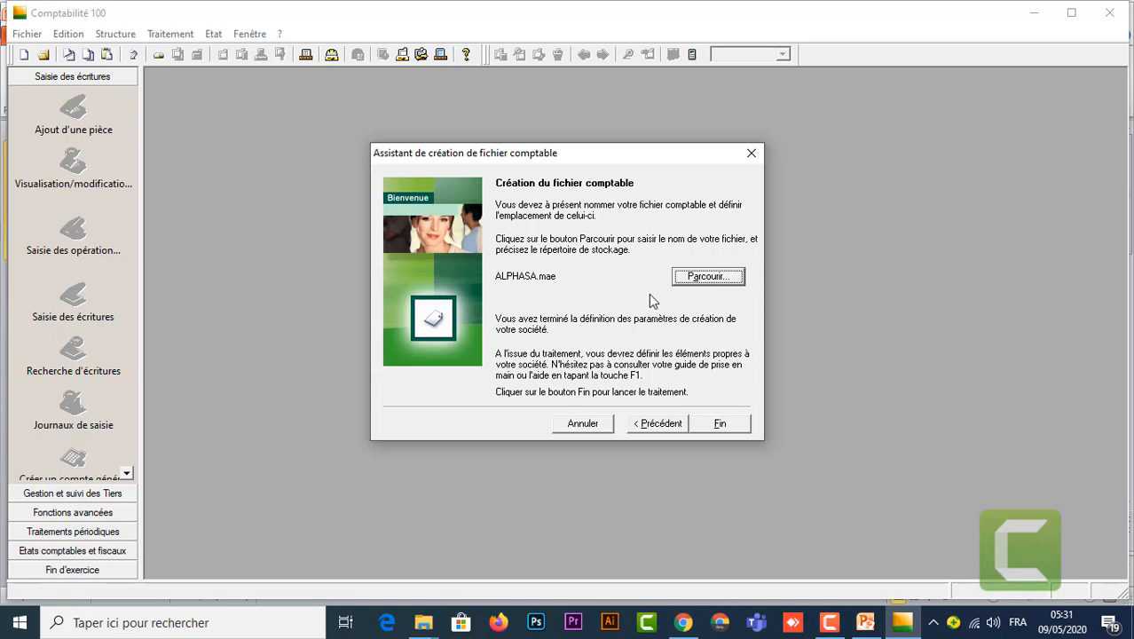
pyautogui.click(721, 425)
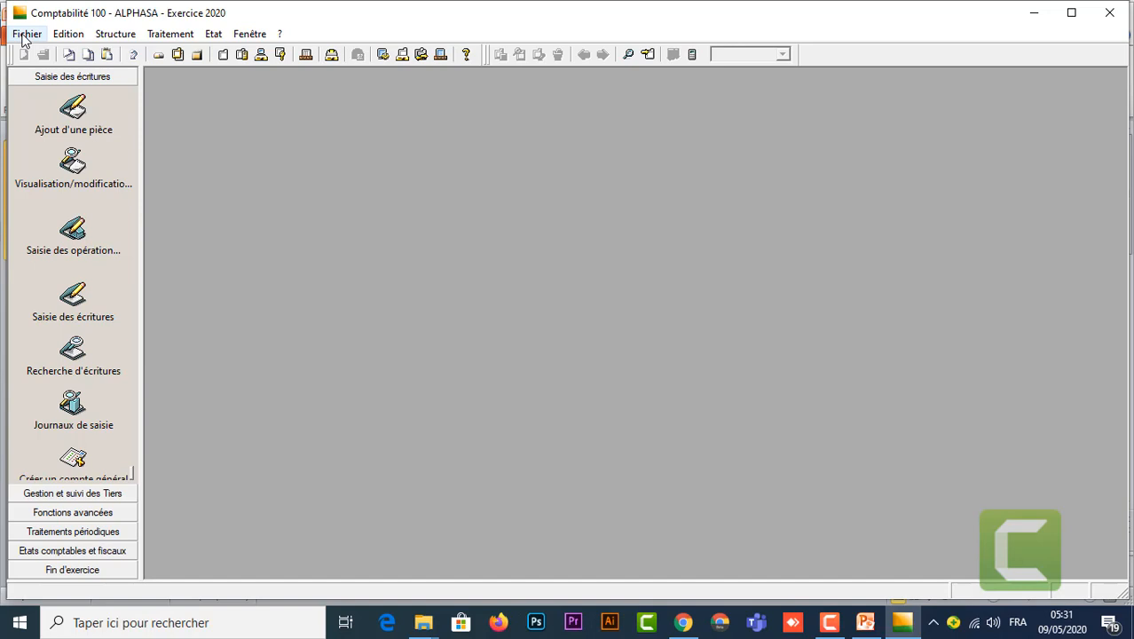
# Step: Open the Fichier menu of the ALPHASA file
pyautogui.click(25, 36)
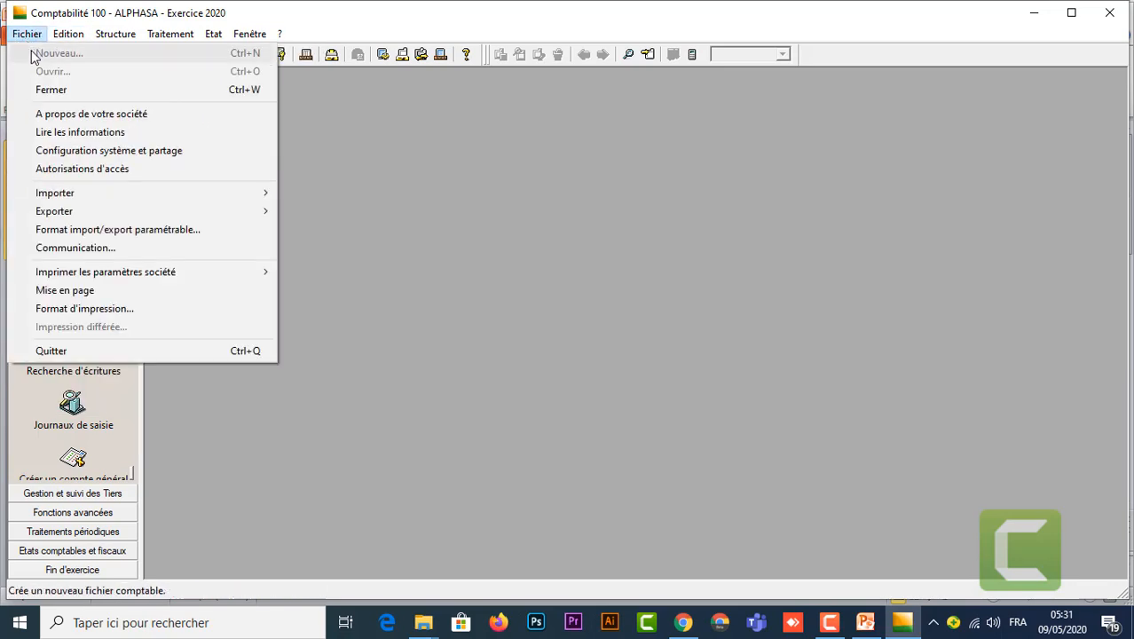
# Step: Open the ALPHASA company information, select the ALPHA SA name field, and show the parameters slide
pyautogui.click(125, 116)
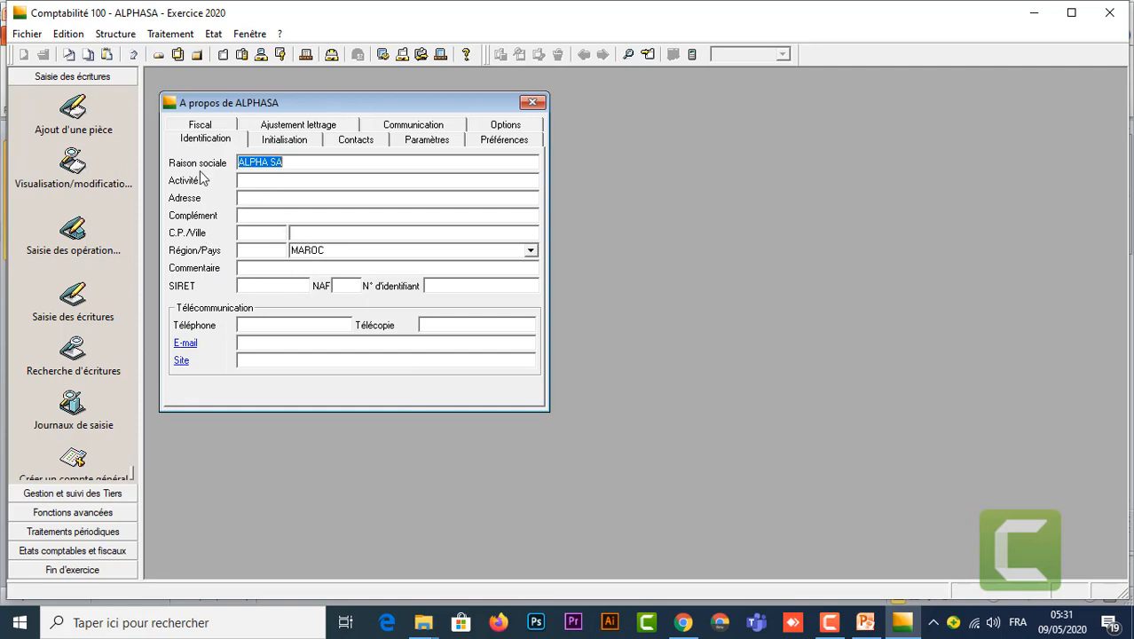
pyautogui.click(288, 166)
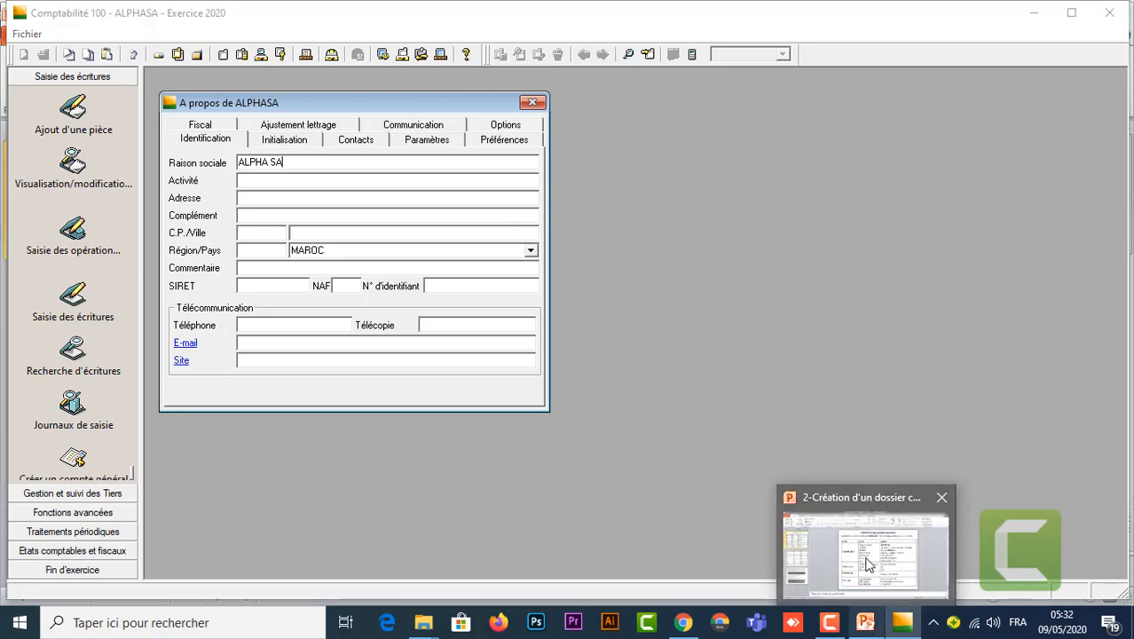
pyautogui.click(867, 626)
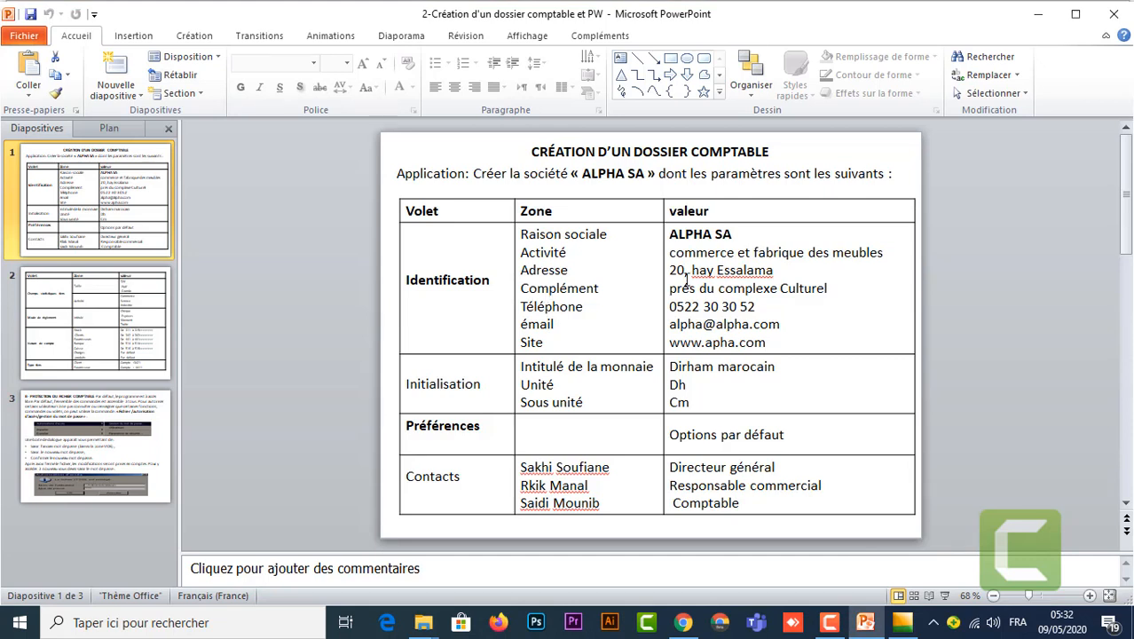
# Step: Enter the activity 'commerce et fabrique des meubles' in ALPHASA's Activité field
pyautogui.click(888, 252)
pyautogui.moveTo(889, 252); pyautogui.dragTo(670, 253)
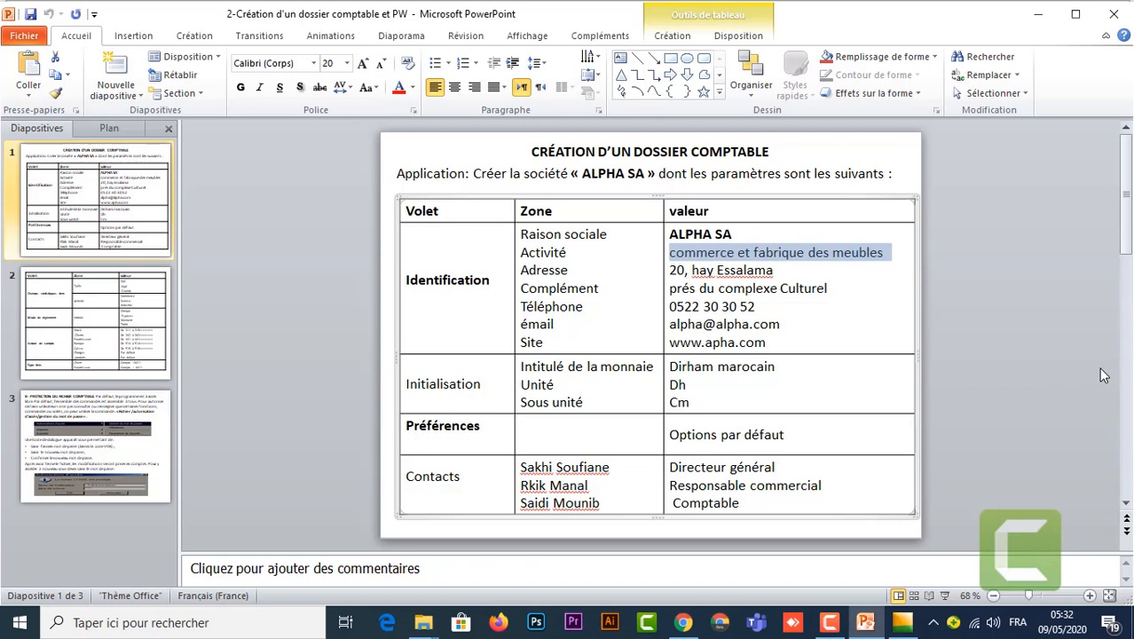
pyautogui.moveTo(900, 627)
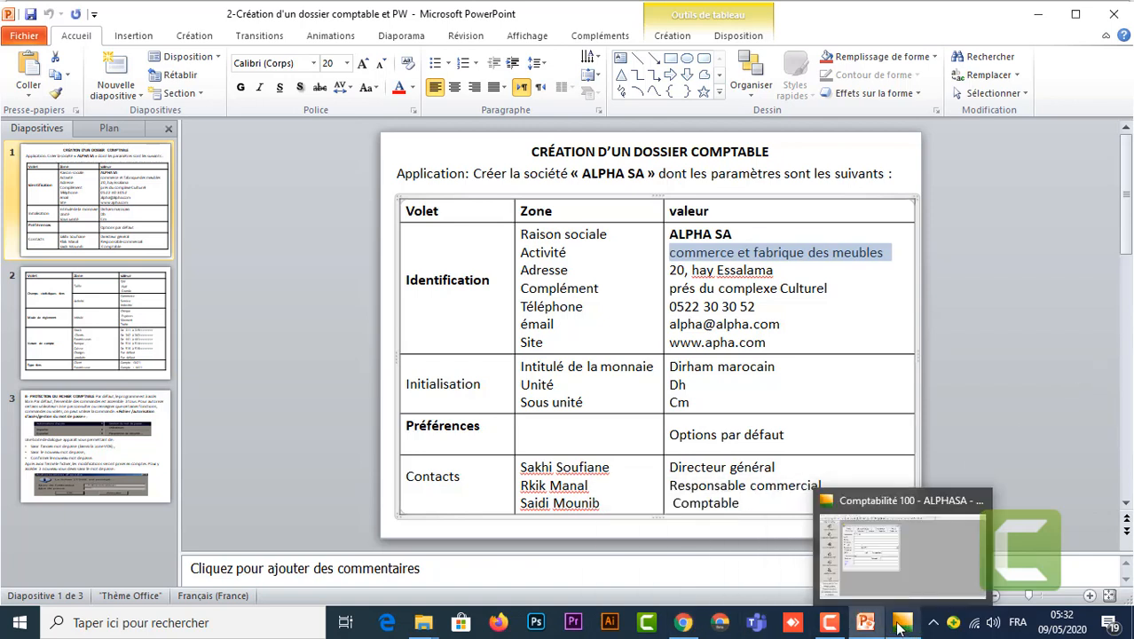
pyautogui.click(933, 562)
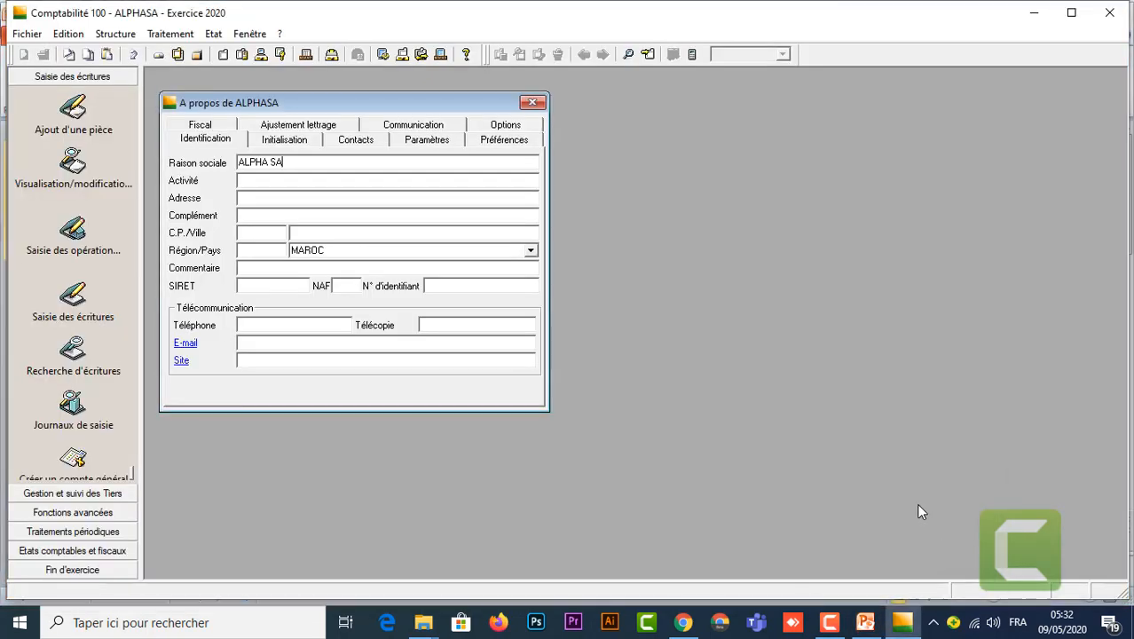
pyautogui.click(327, 186)
pyautogui.write('commerce et fabrique des meubles')
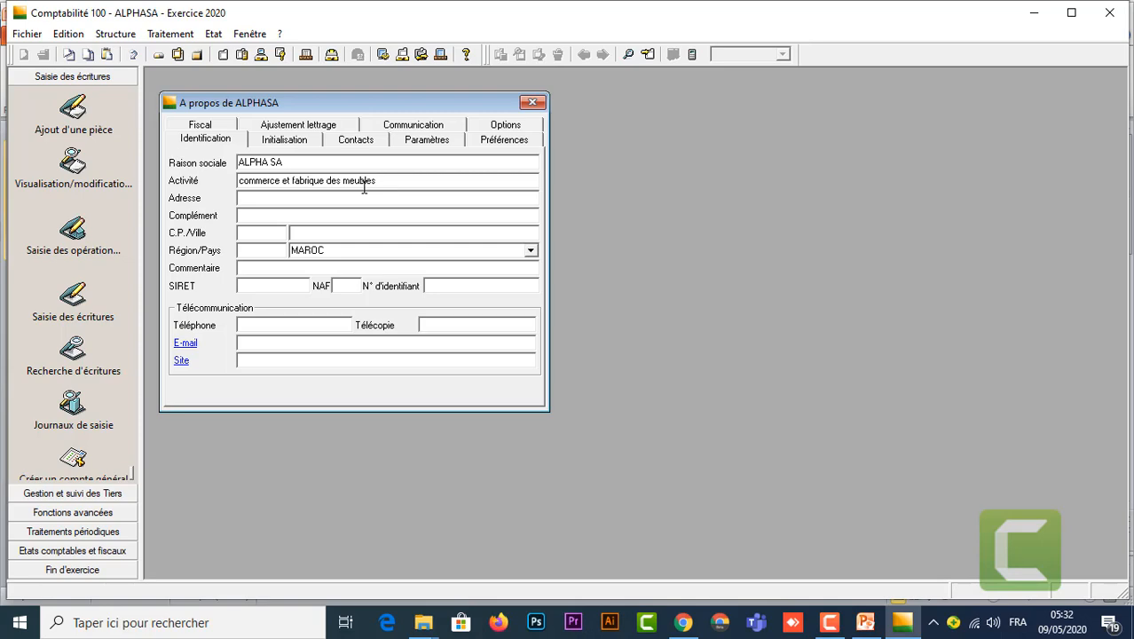
# Step: Copy the street address from the slide into the Adresse field
pyautogui.click(865, 622)
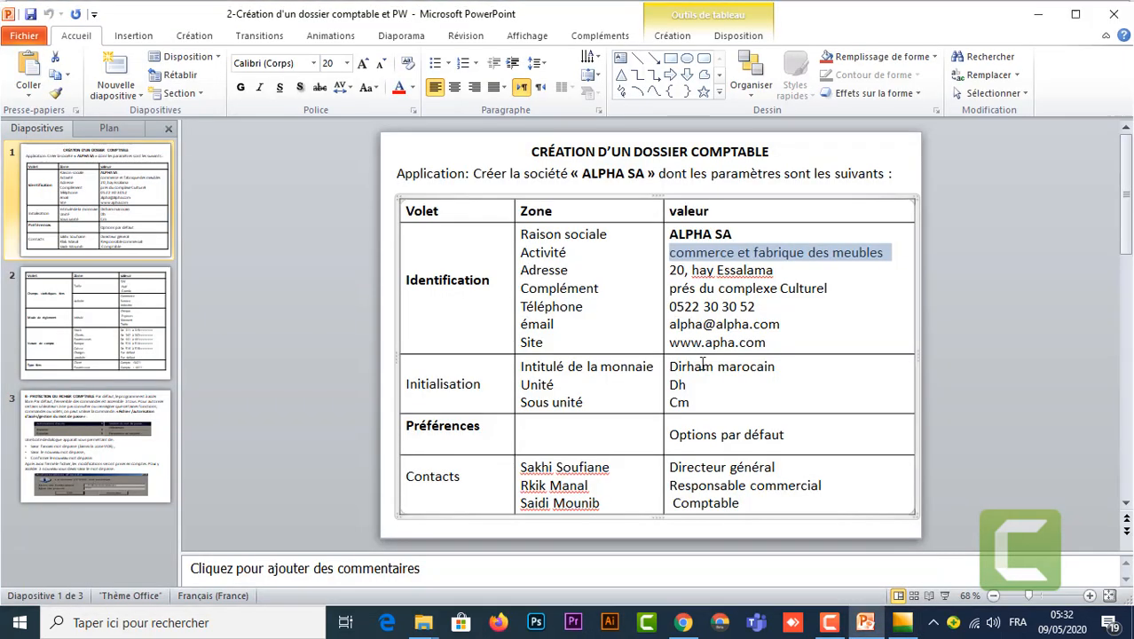
pyautogui.click(778, 270)
pyautogui.moveTo(691, 268); pyautogui.dragTo(661, 268)
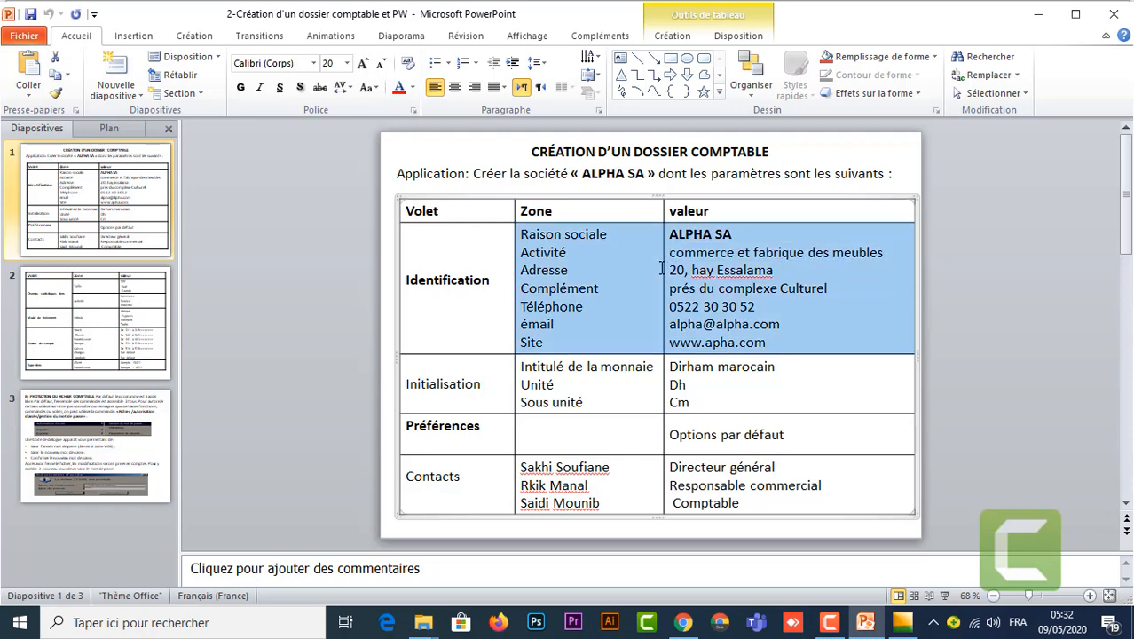
pyautogui.click(716, 272)
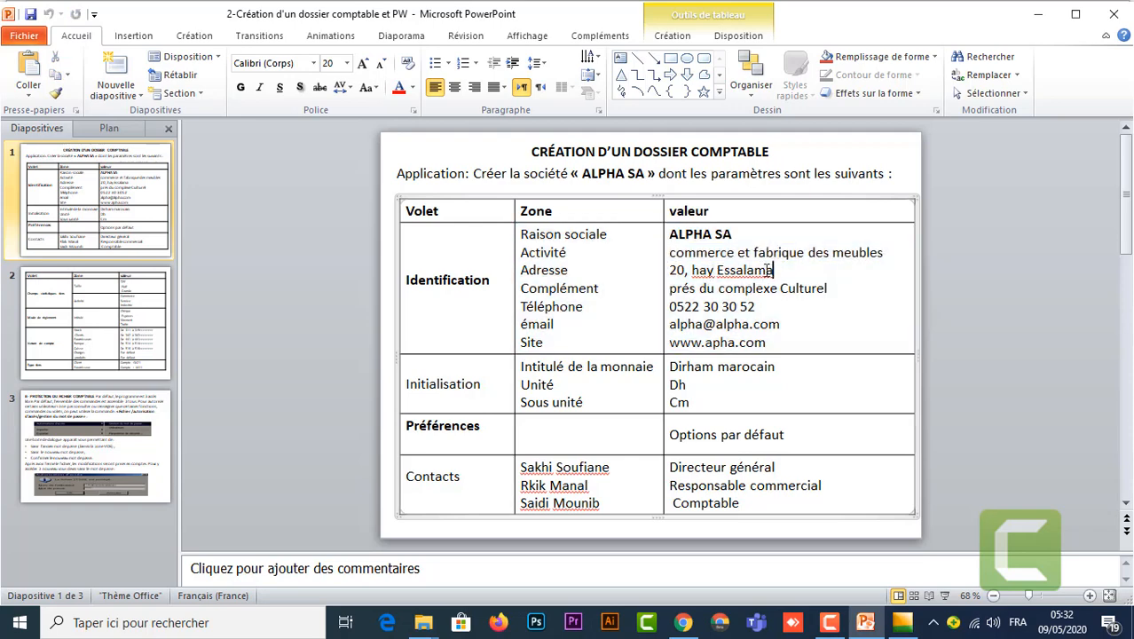
pyautogui.moveTo(775, 270); pyautogui.dragTo(677, 270)
pyautogui.hotkey('ctrl', 'c')
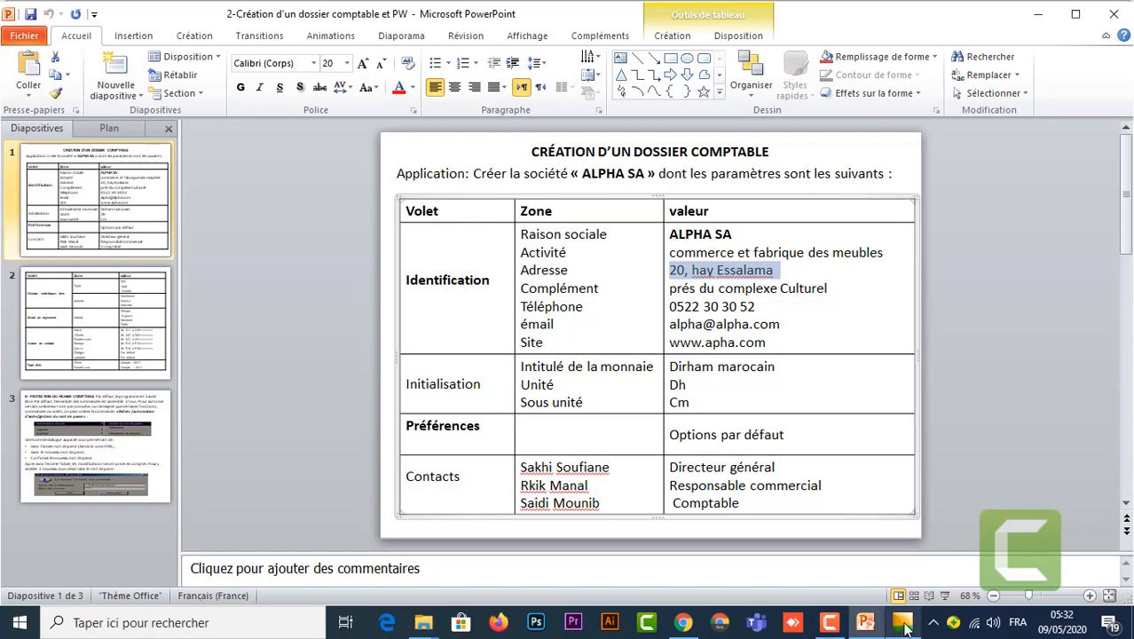
pyautogui.click(925, 558)
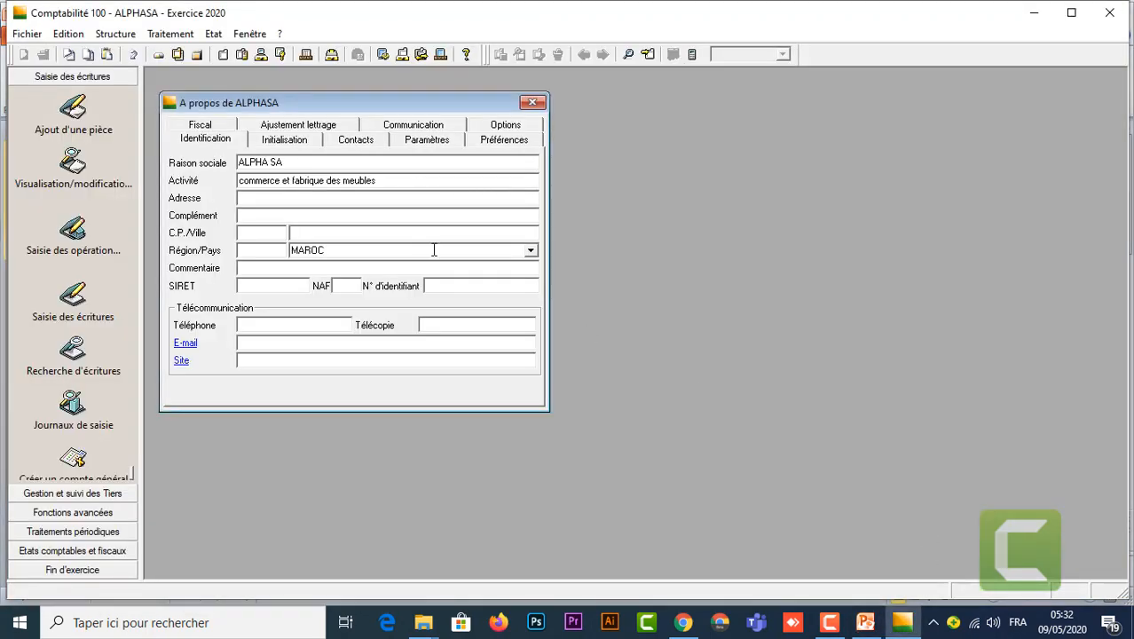
pyautogui.click(368, 196)
pyautogui.hotkey('ctrl', 'v')
# Step: Copy the address complement from the slide into the Complément field, then recheck the slide
pyautogui.click(867, 622)
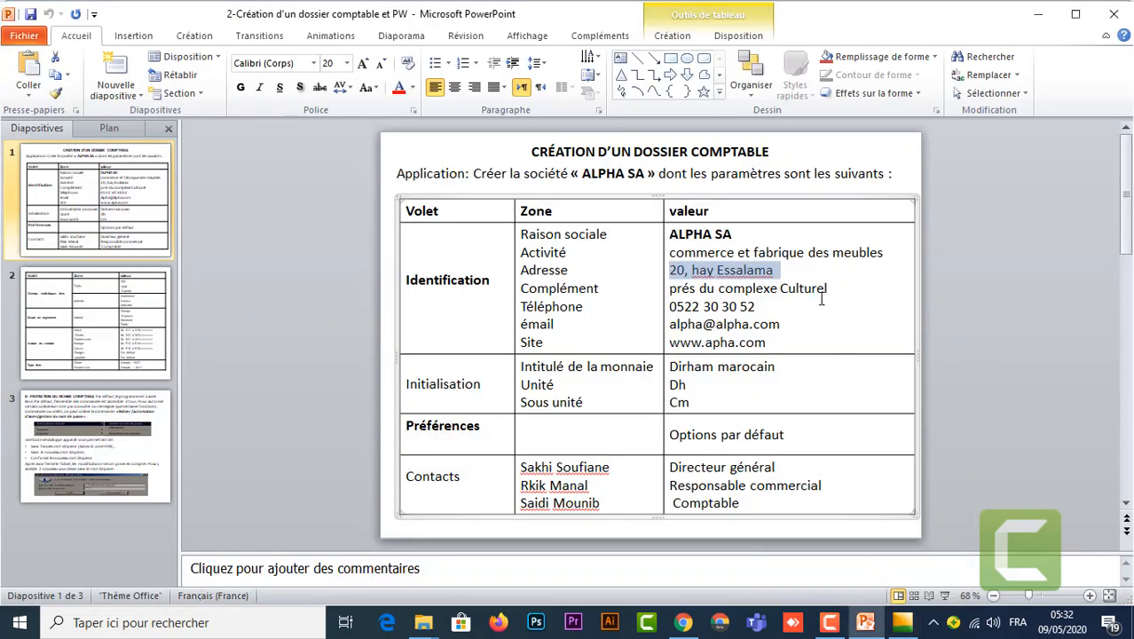
pyautogui.moveTo(834, 289); pyautogui.dragTo(674, 291)
pyautogui.hotkey('ctrl', 'c')
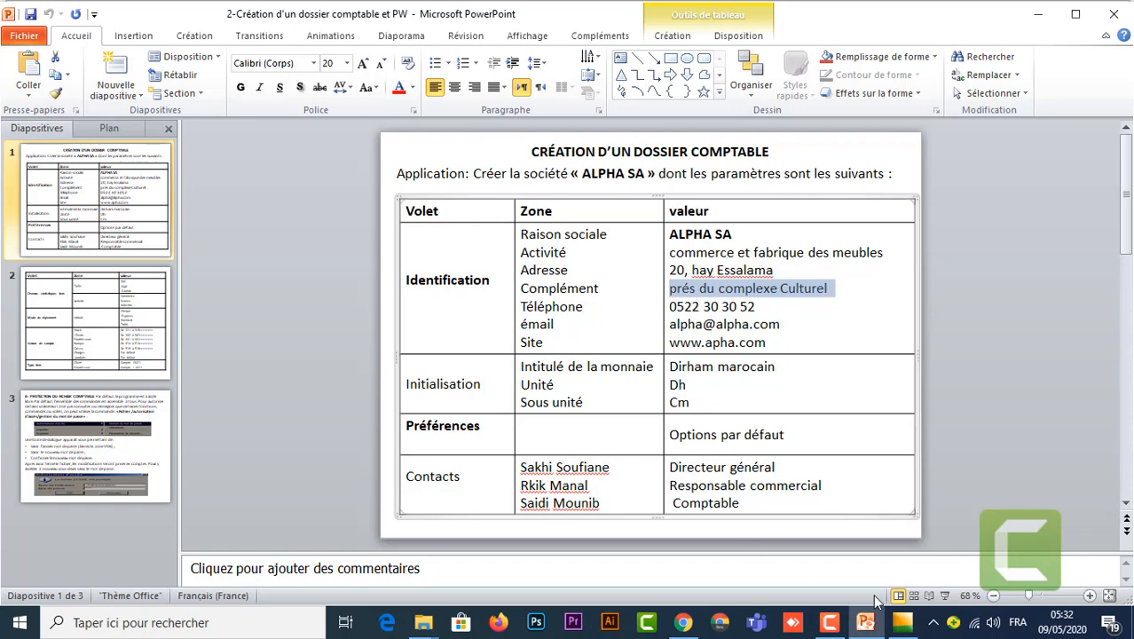
pyautogui.moveTo(902, 623)
pyautogui.click(919, 566)
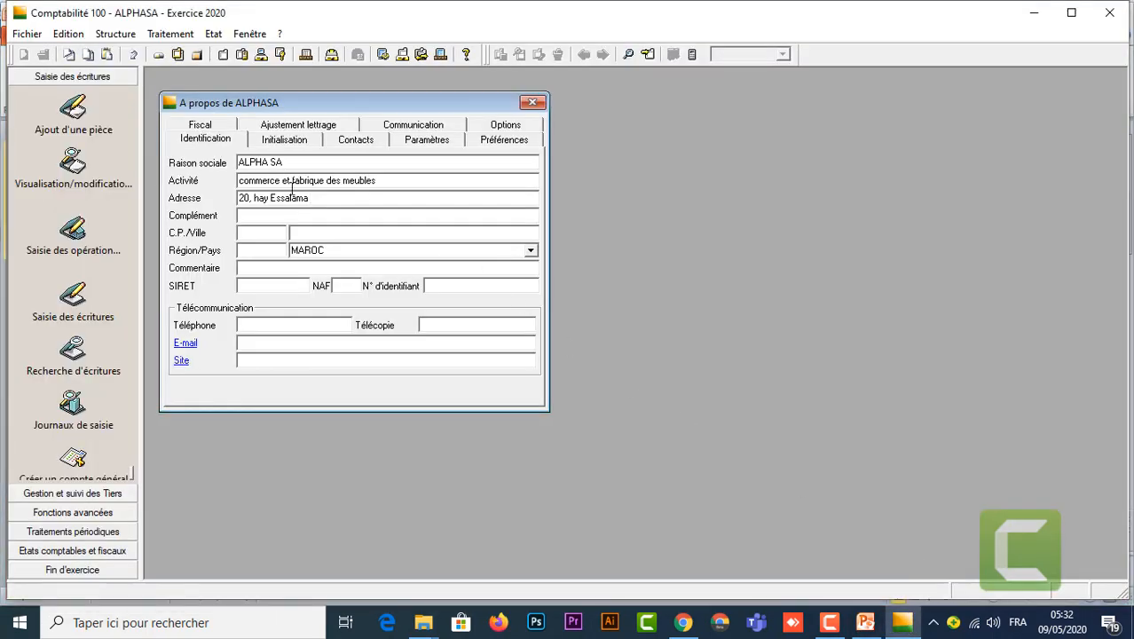
pyautogui.click(293, 214)
pyautogui.hotkey('ctrl', 'v')
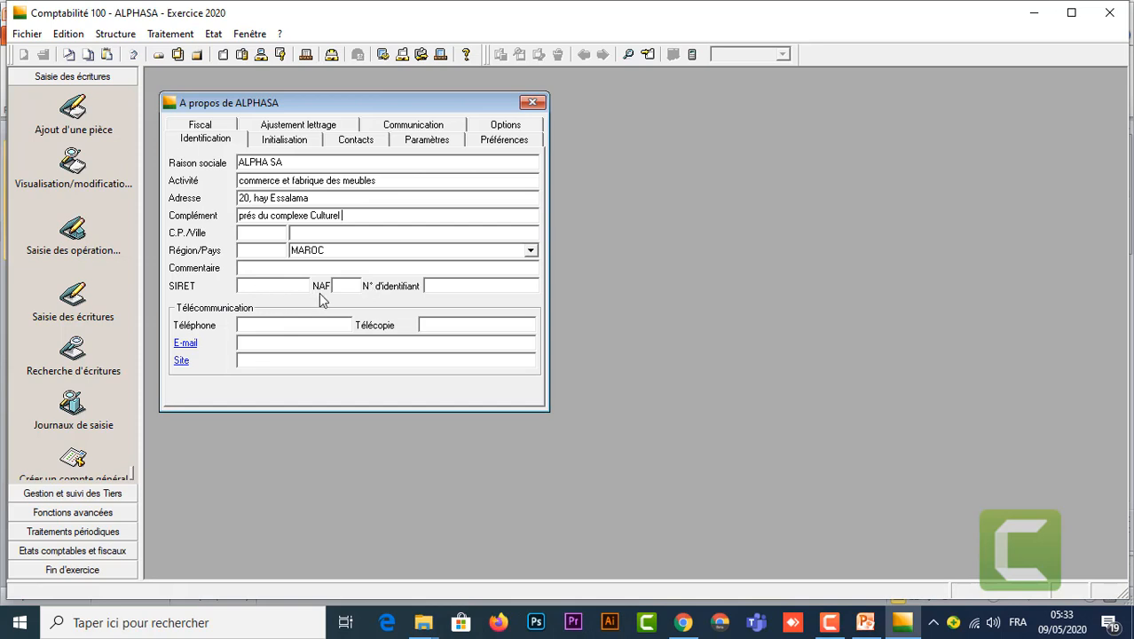
pyautogui.moveTo(865, 622)
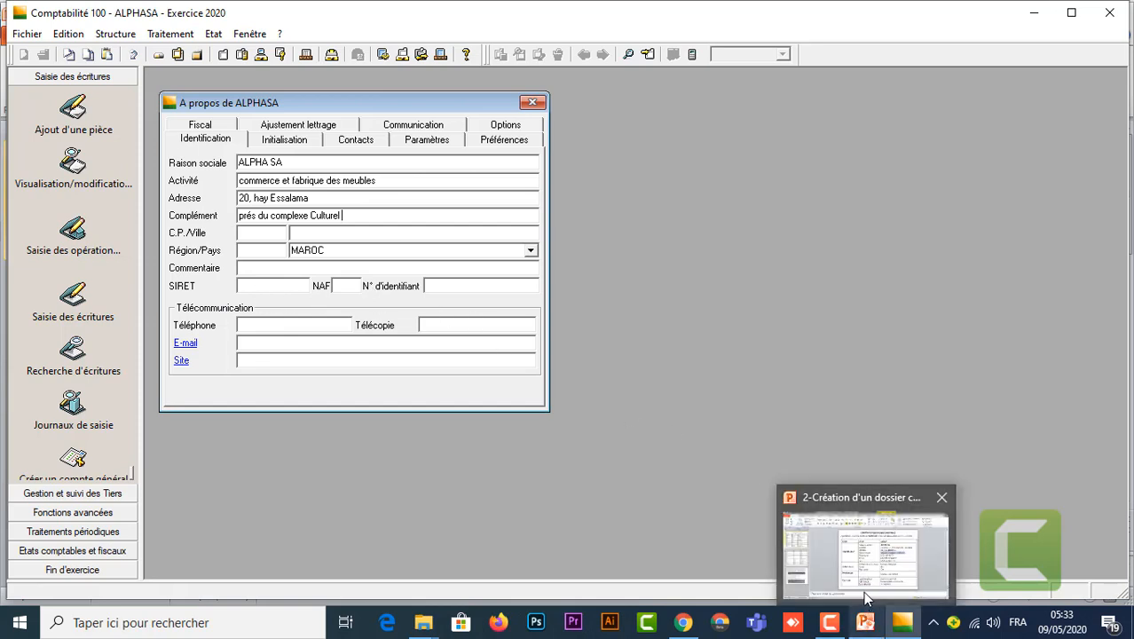
pyautogui.click(865, 589)
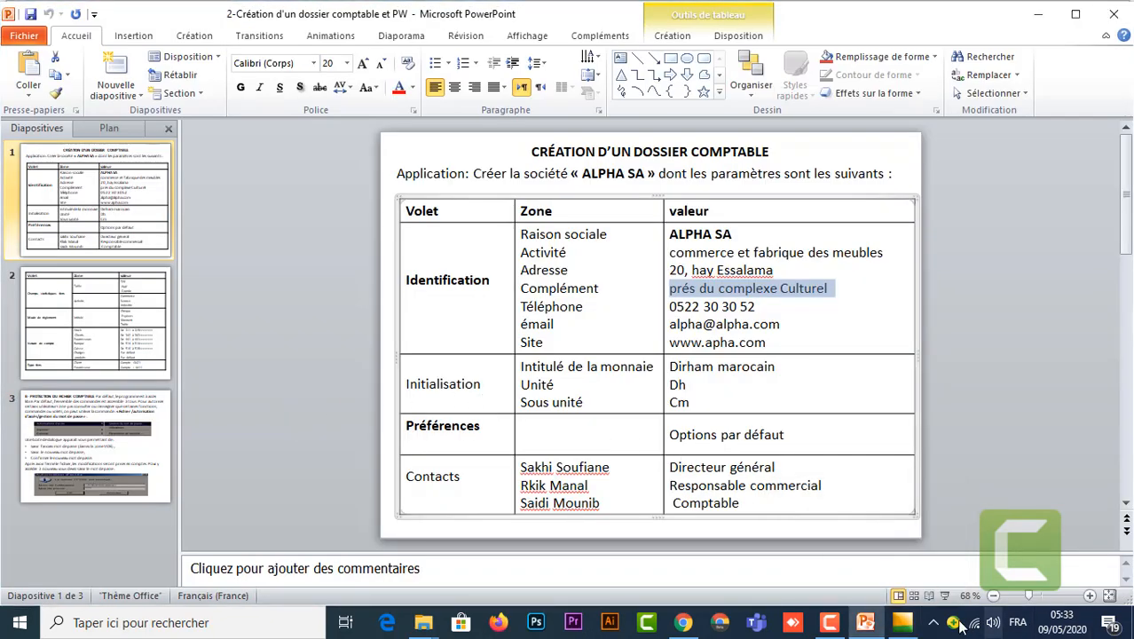
pyautogui.moveTo(907, 626)
pyautogui.click(932, 568)
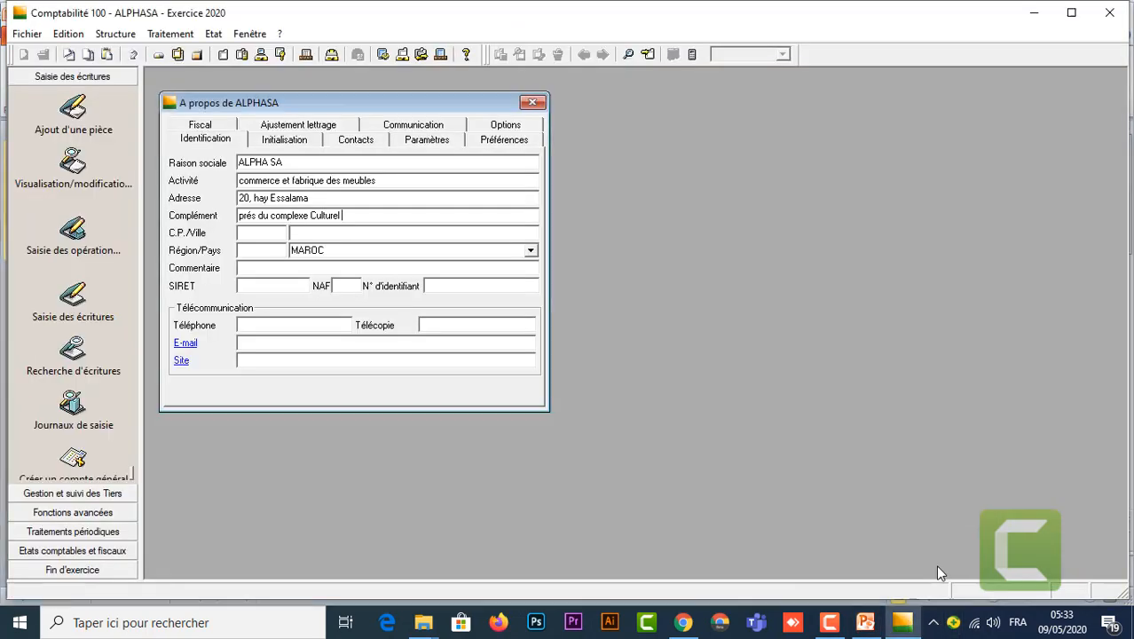
# Step: Fill in the Initialisation currency settings, keeping Aucune as the equivalence currency
pyautogui.click(285, 141)
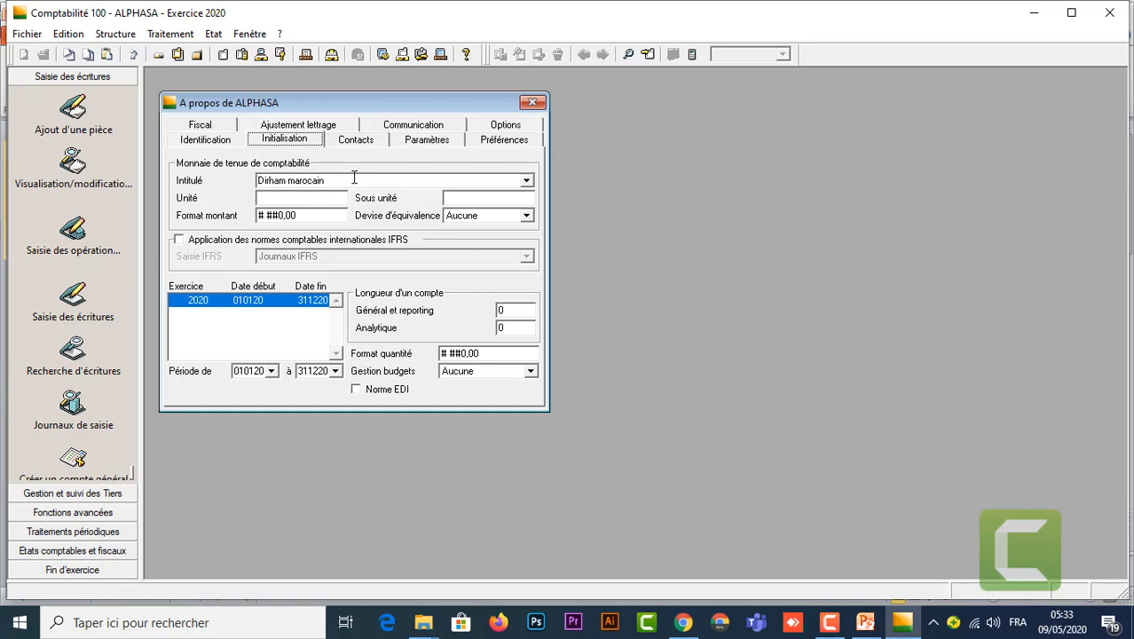
pyautogui.click(325, 198)
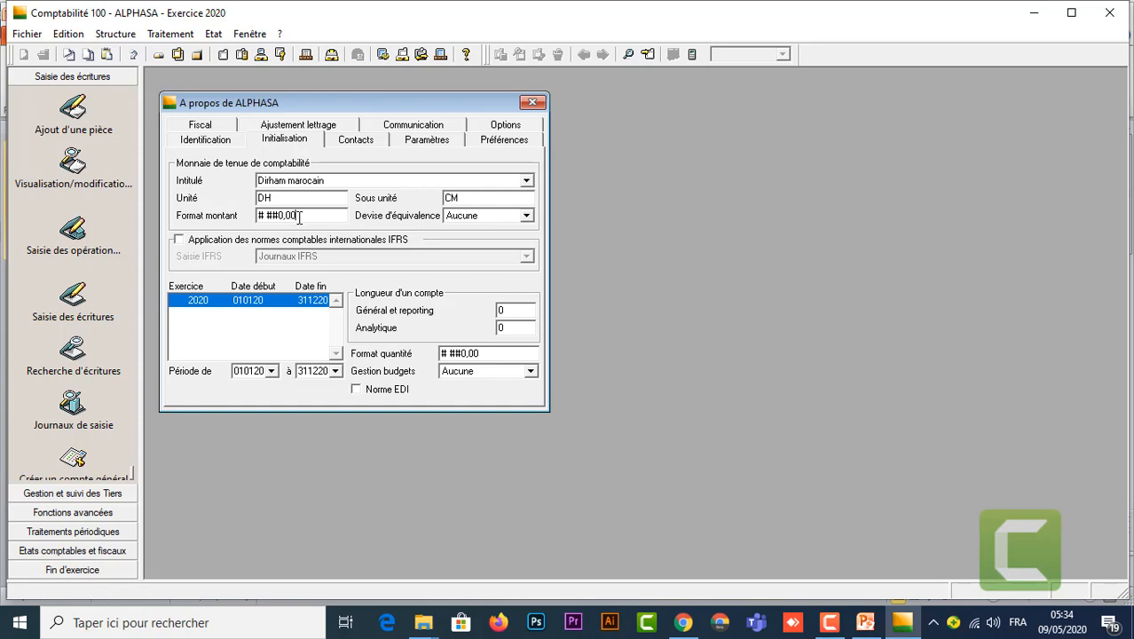
pyautogui.moveTo(299, 218); pyautogui.dragTo(291, 218)
pyautogui.click(287, 220)
pyautogui.click(527, 216)
pyautogui.click(471, 162)
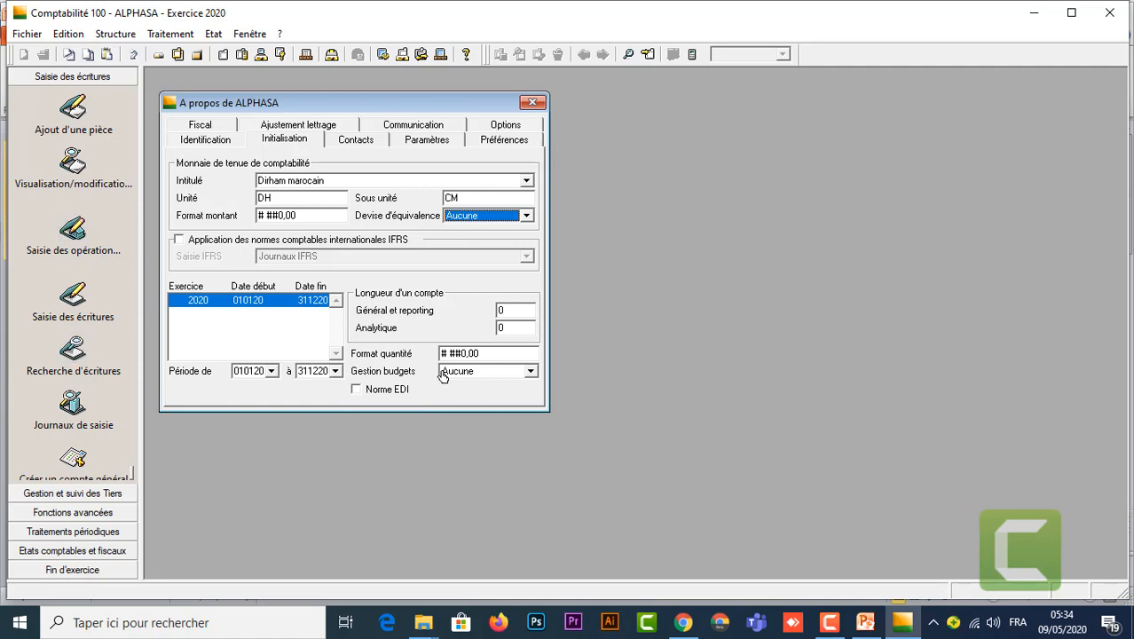
# Step: Copy the first contact's full name from the slide's contact table
pyautogui.moveTo(865, 622)
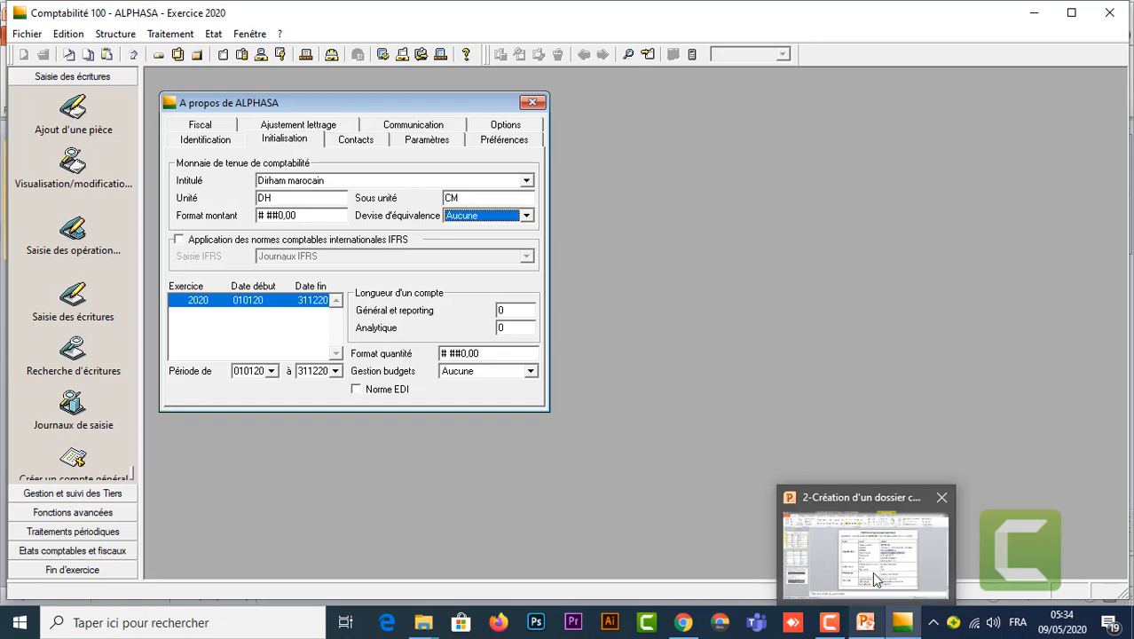
pyautogui.click(873, 578)
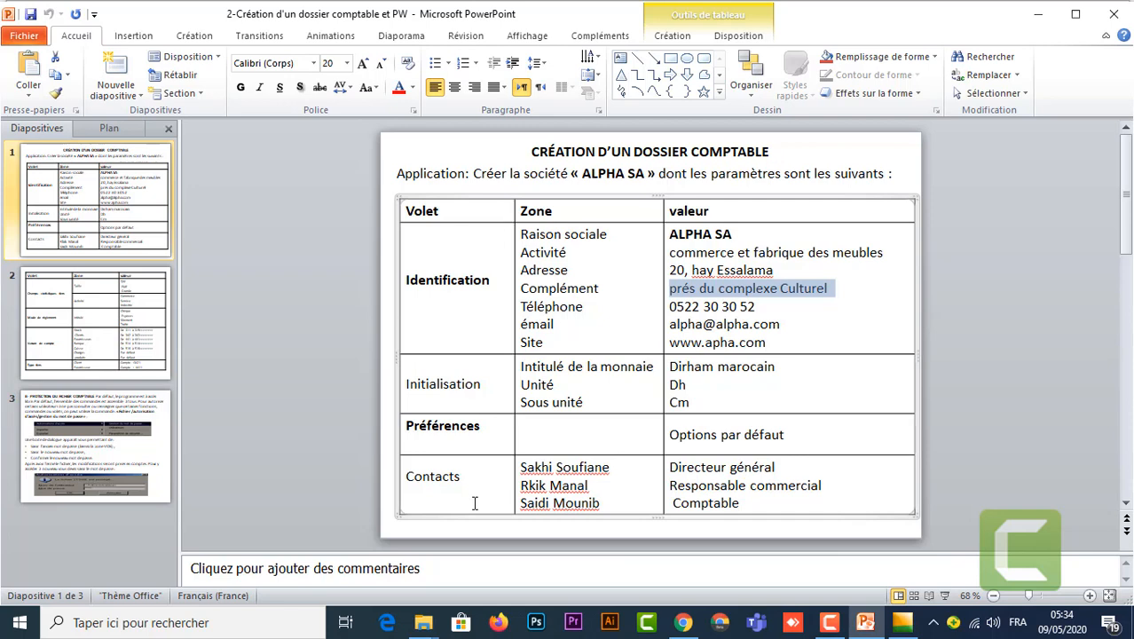
pyautogui.click(617, 471)
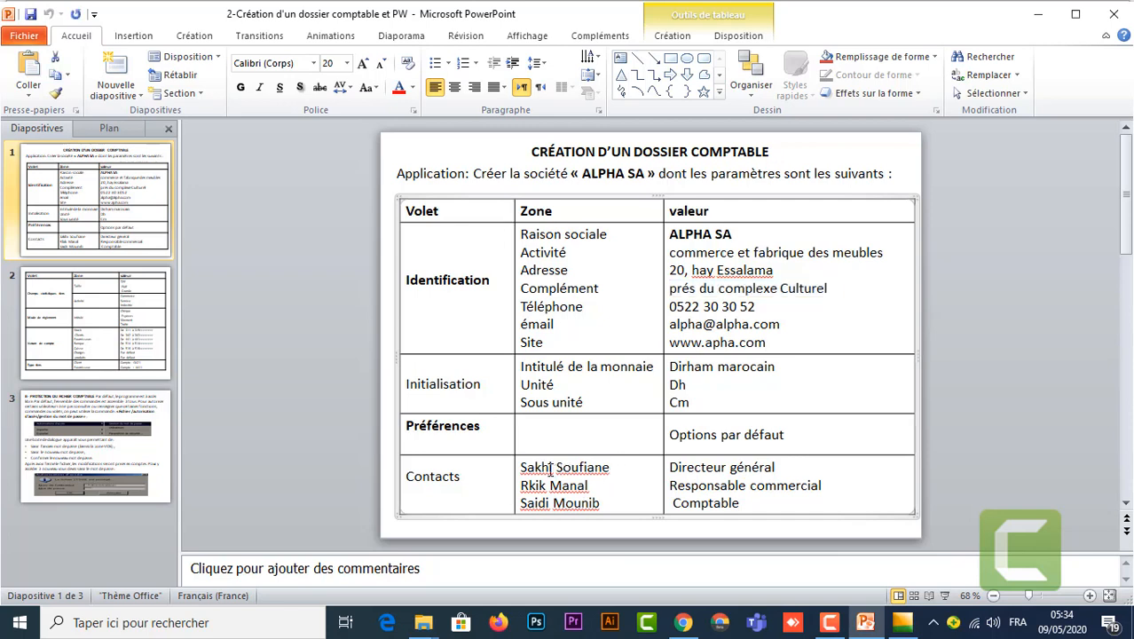
pyautogui.moveTo(612, 468); pyautogui.dragTo(521, 468)
pyautogui.hotkey('ctrl', 'c')
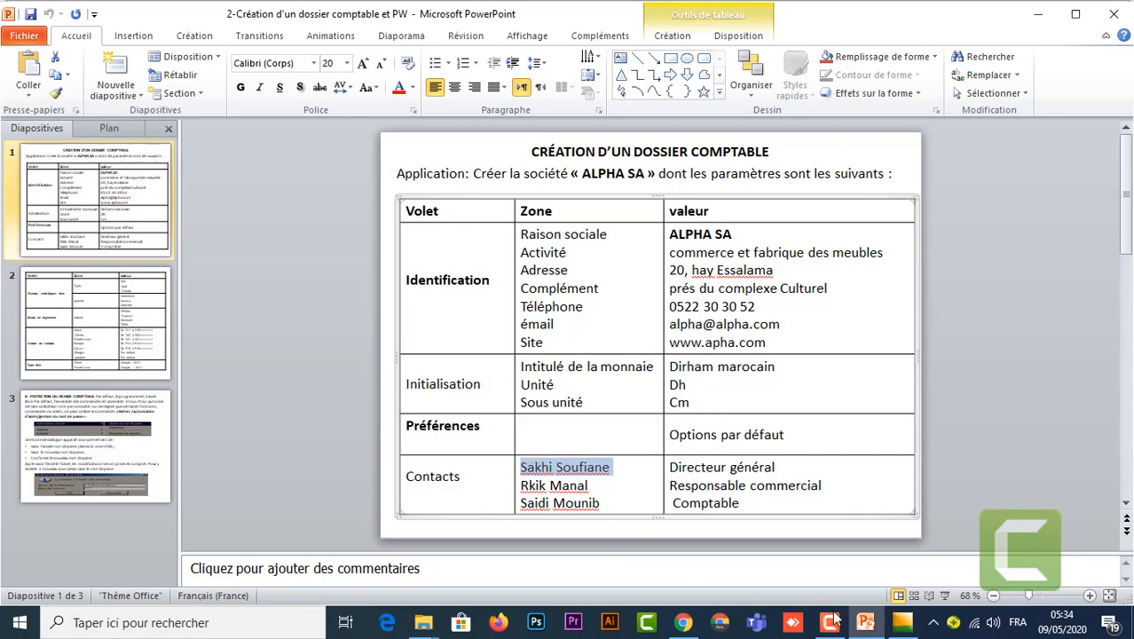
pyautogui.moveTo(896, 625)
pyautogui.click(912, 567)
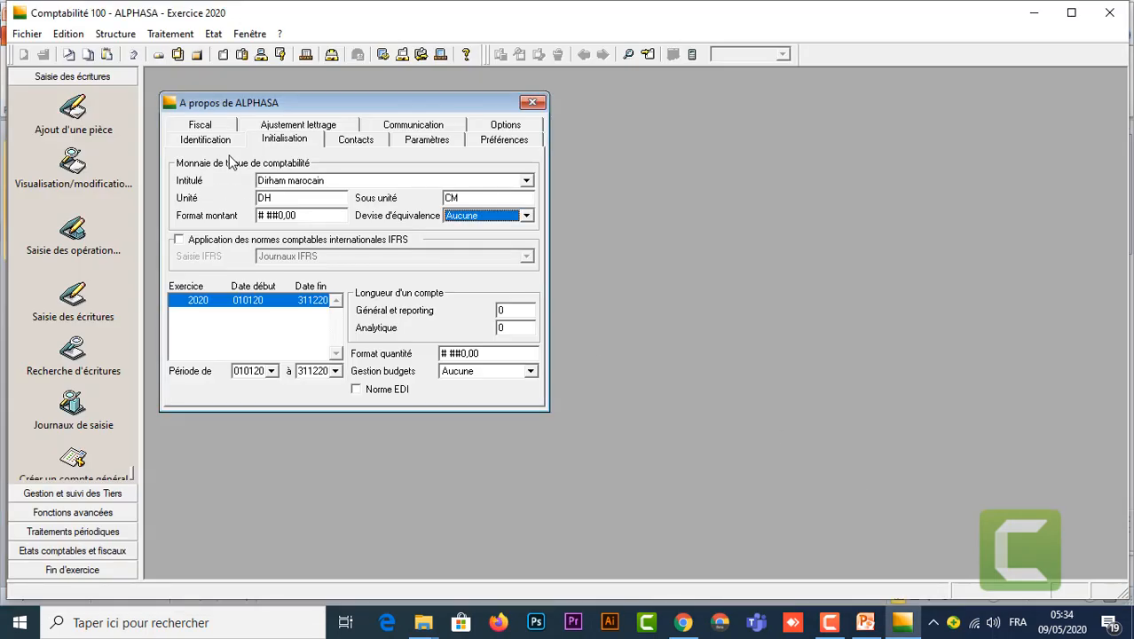
# Step: Split the pasted first contact's name into the Nom and Prénom fields
pyautogui.click(362, 142)
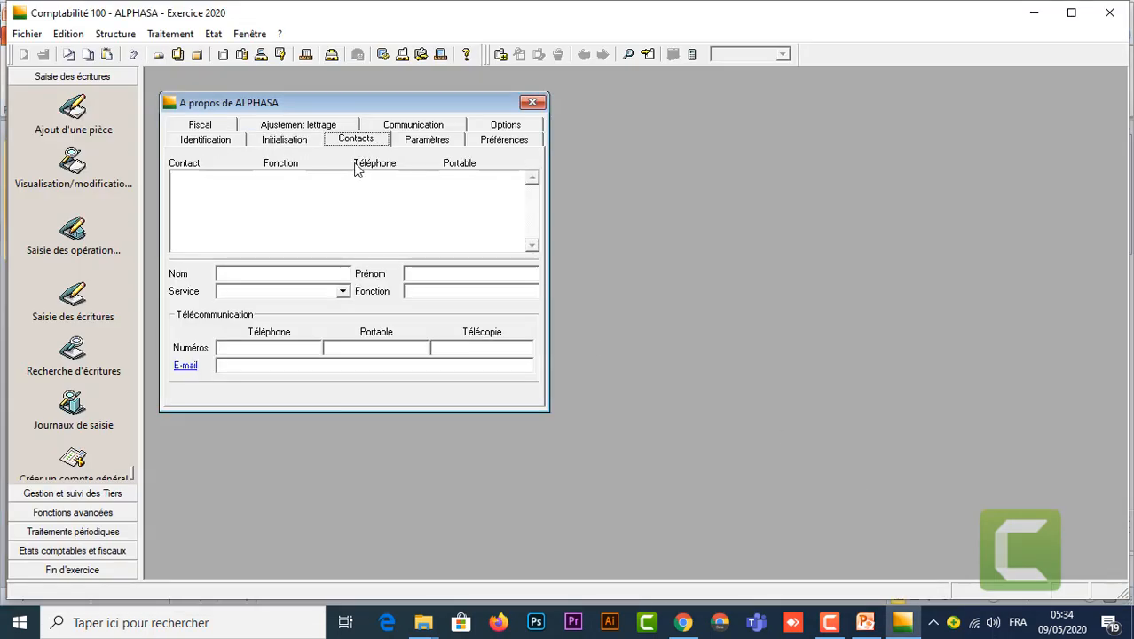
pyautogui.click(268, 274)
pyautogui.hotkey('ctrl', 'v')
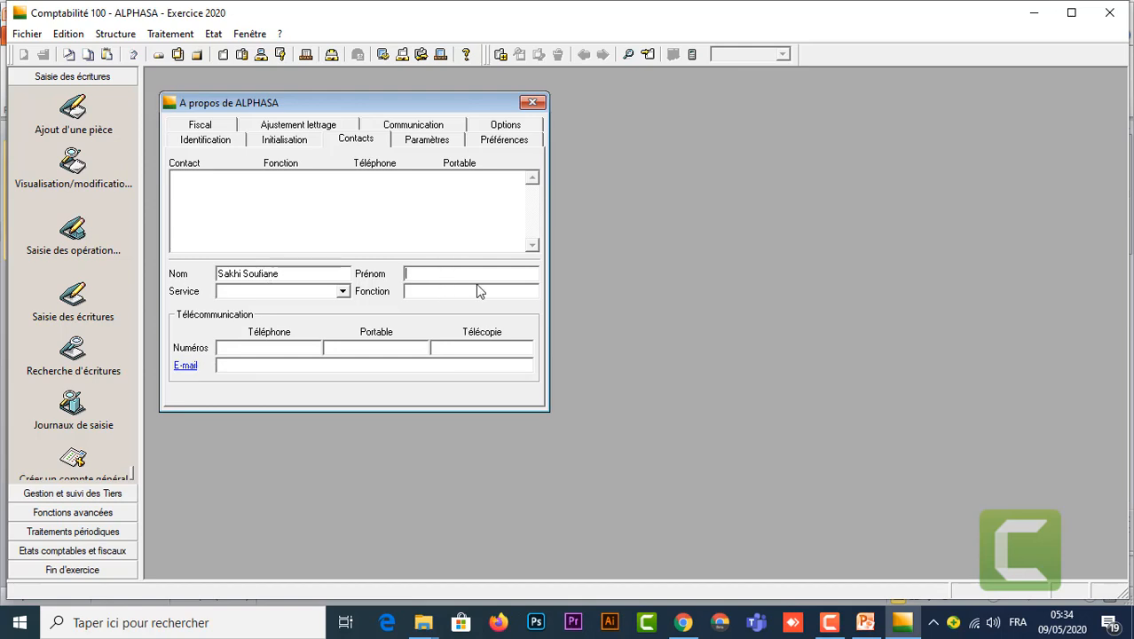
pyautogui.hotkey('ctrl', 'v')
pyautogui.moveTo(431, 281); pyautogui.dragTo(390, 281)
pyautogui.press('BackSpace')
pyautogui.moveTo(280, 274); pyautogui.dragTo(243, 274)
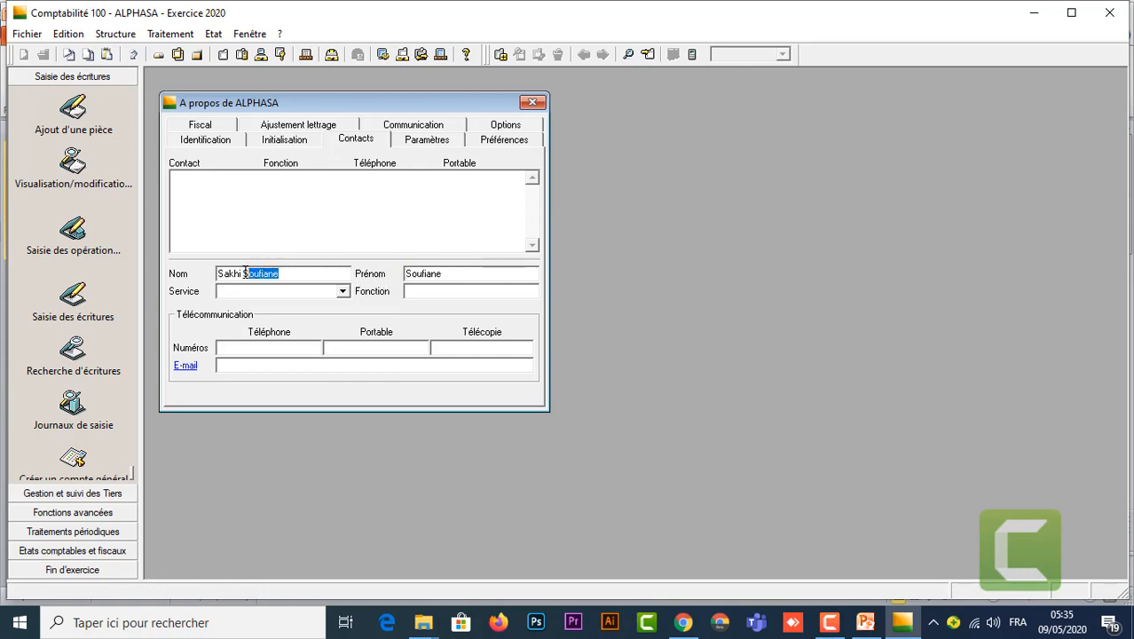
pyautogui.press('BackSpace')
# Step: Enter 'Directeur général' as the contact's Fonction
pyautogui.moveTo(872, 631)
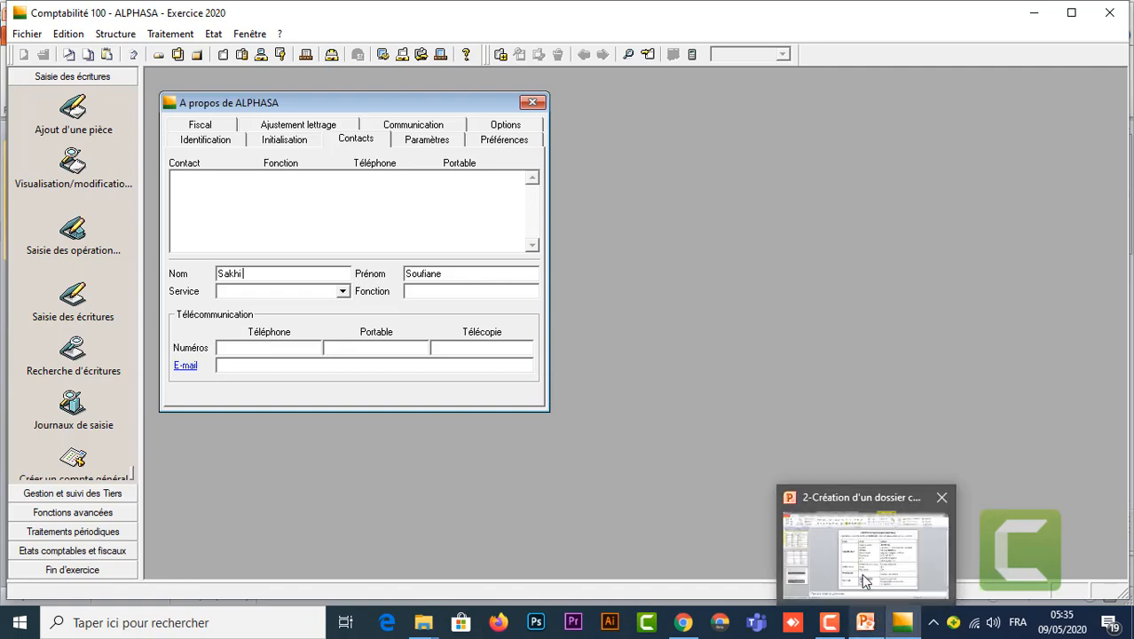
pyautogui.click(861, 573)
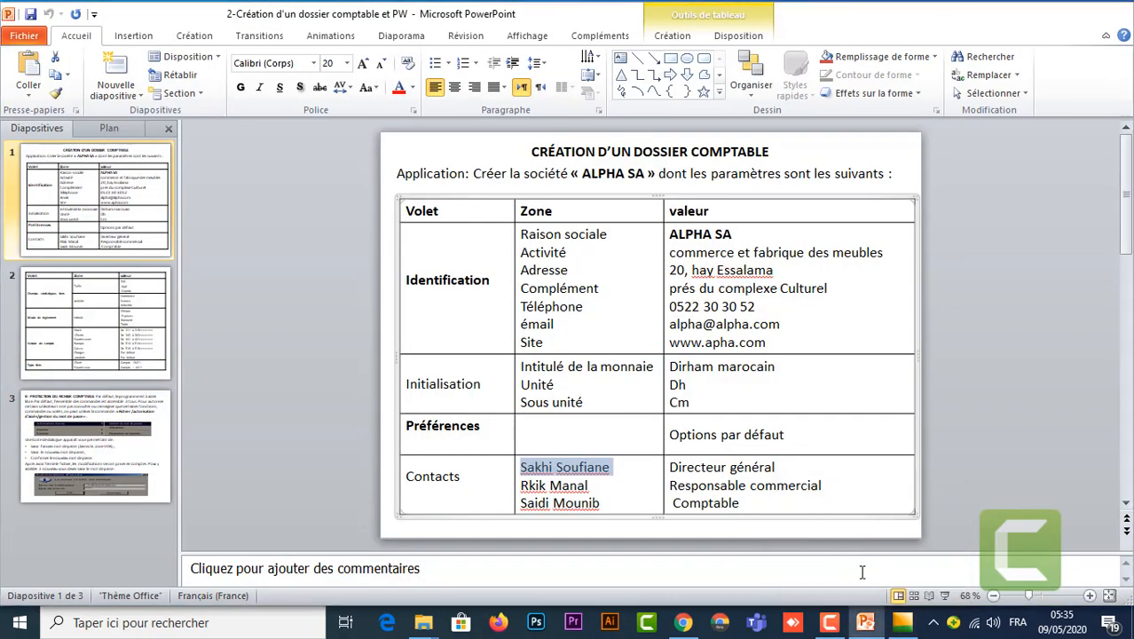
pyautogui.click(787, 468)
pyautogui.keyDown('shift'); pyautogui.click(677, 470); pyautogui.keyUp('shift')
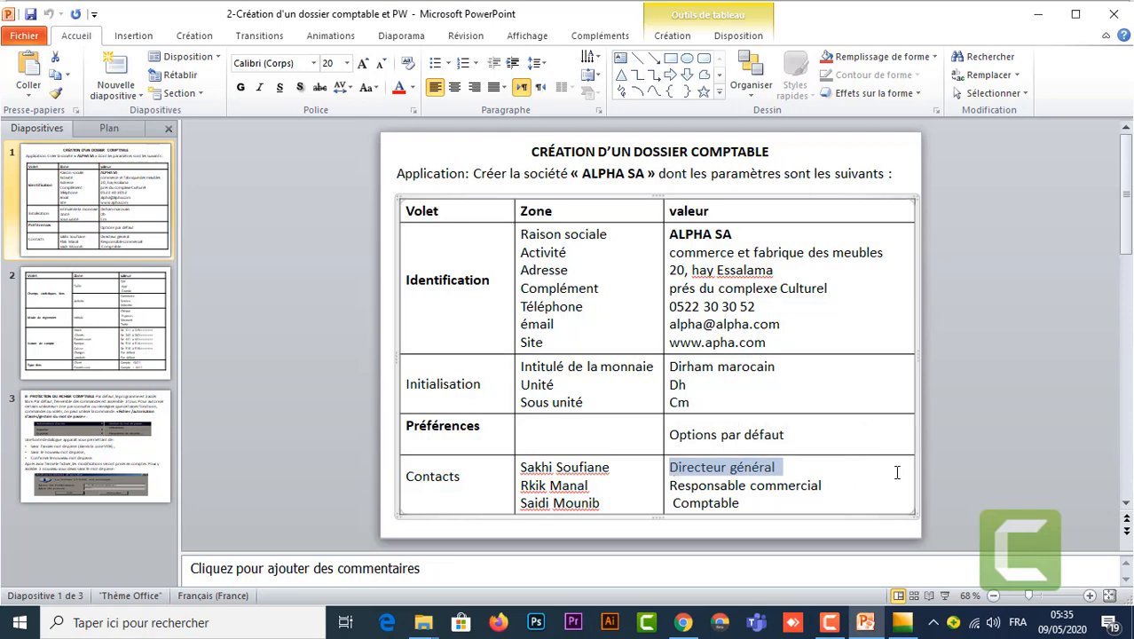
pyautogui.moveTo(903, 621)
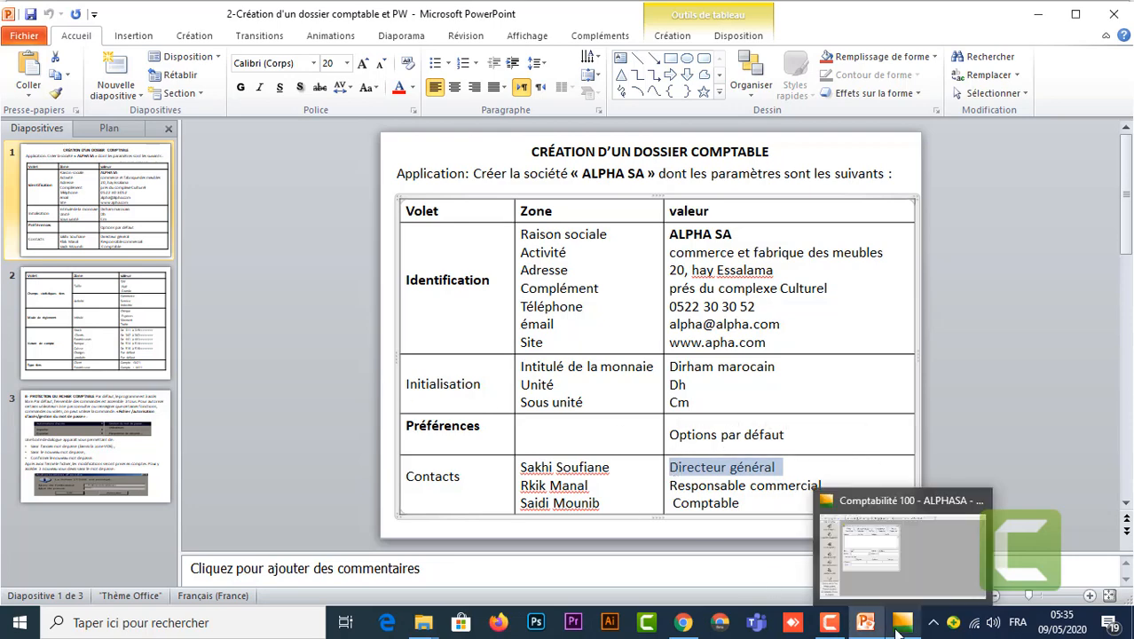
pyautogui.click(904, 574)
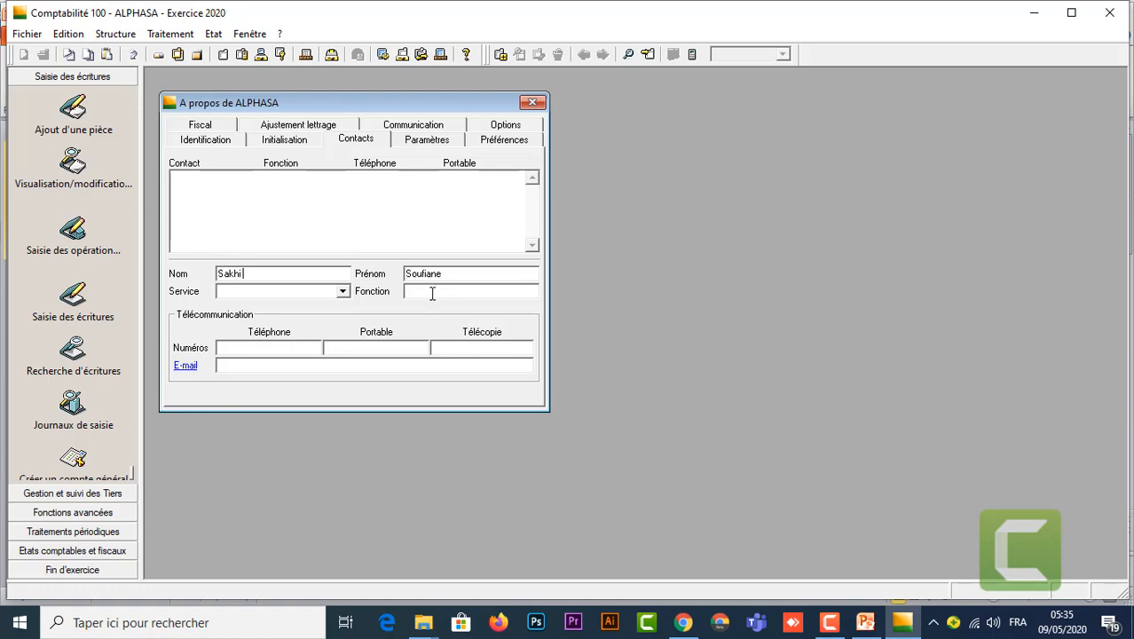
pyautogui.click(434, 292)
pyautogui.write('Directeur général')
# Step: Enter the telephone number and add the Directeur général contact to the list
pyautogui.moveTo(874, 627)
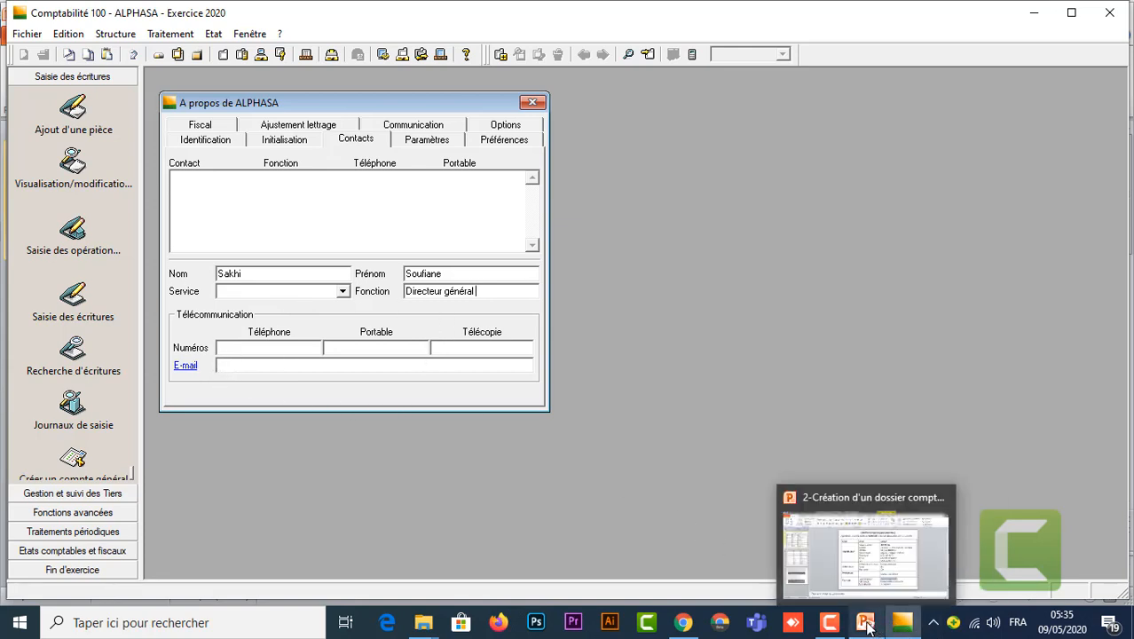
pyautogui.click(867, 574)
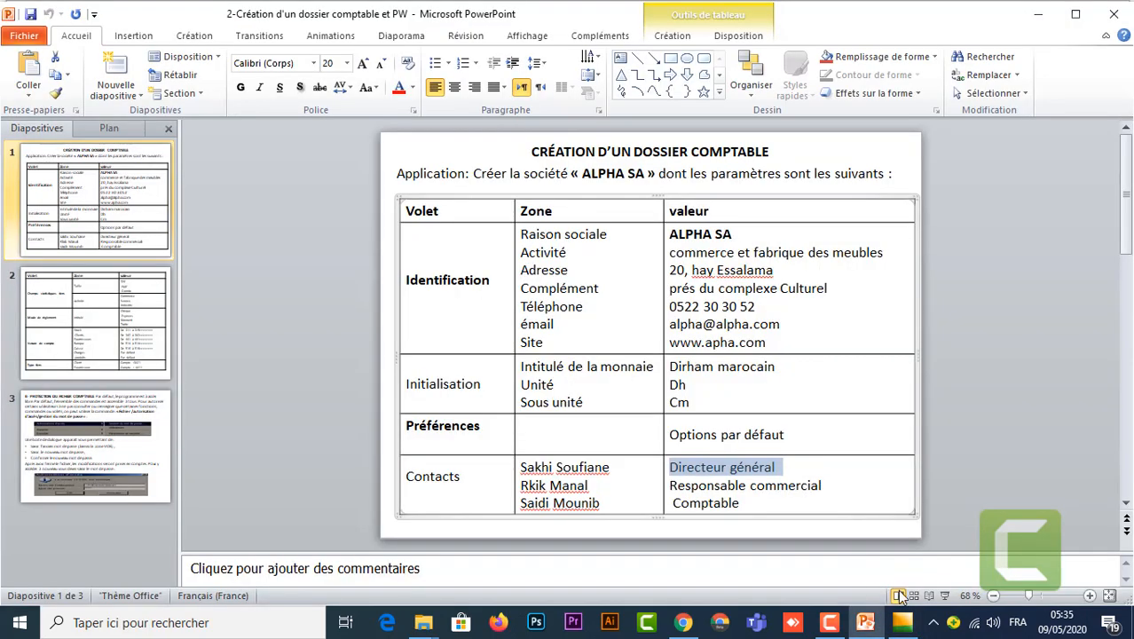
pyautogui.moveTo(902, 626)
pyautogui.click(902, 563)
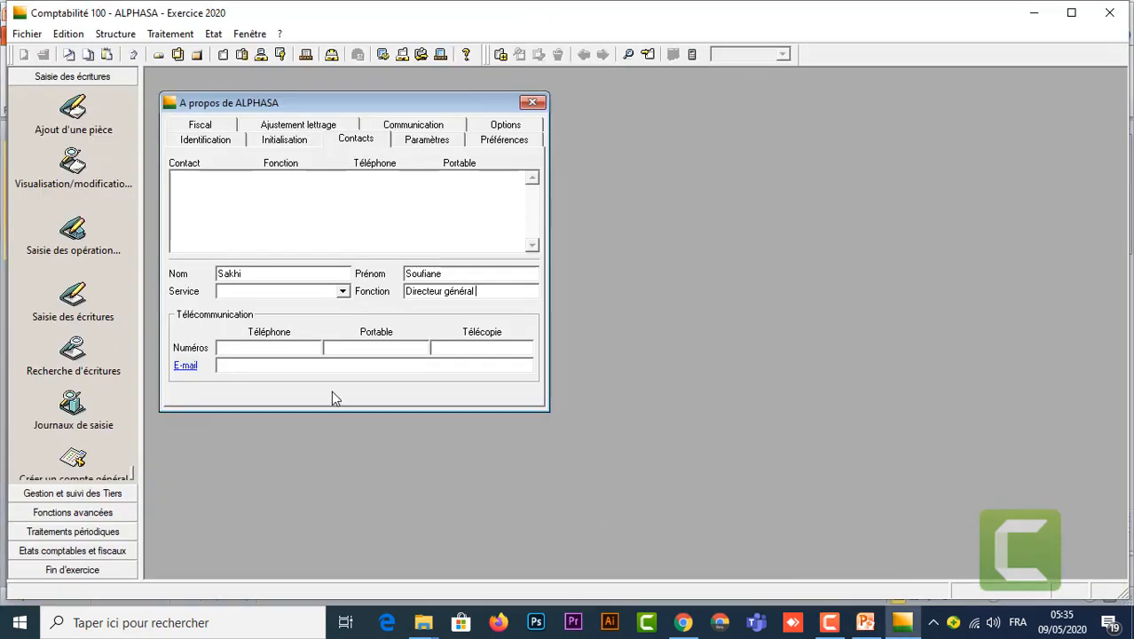
pyautogui.click(240, 352)
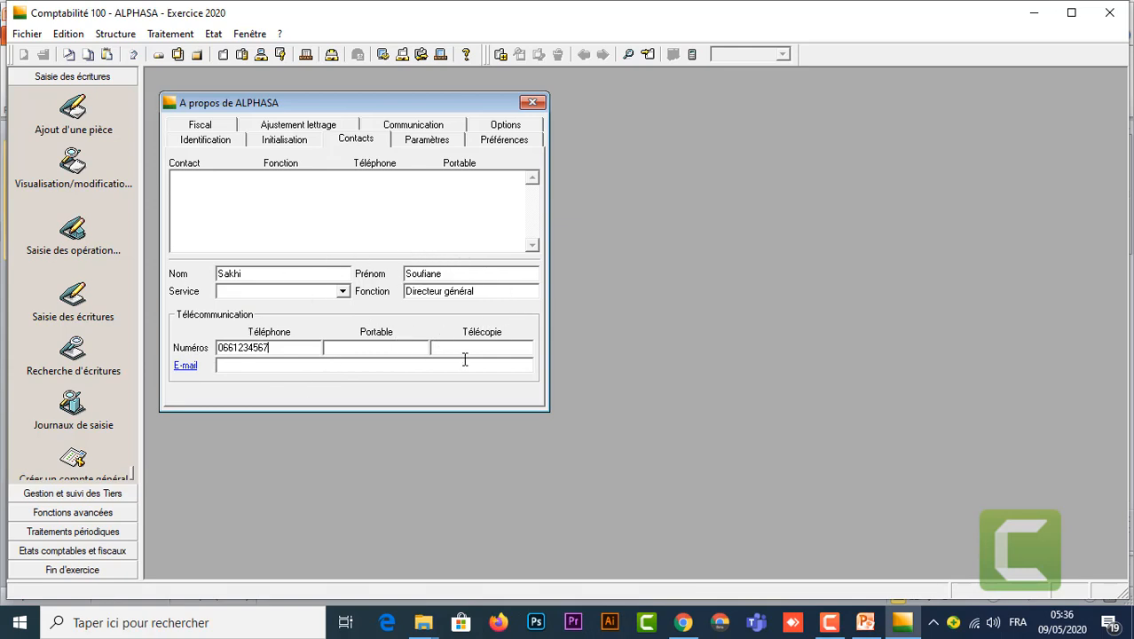
pyautogui.click(501, 56)
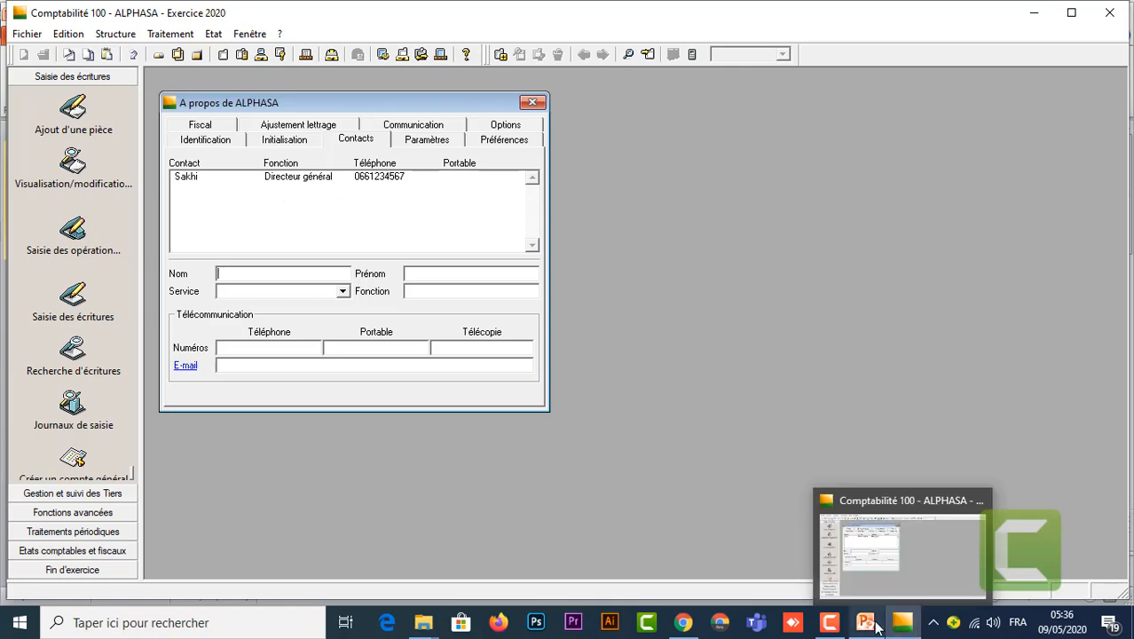
pyautogui.click(867, 570)
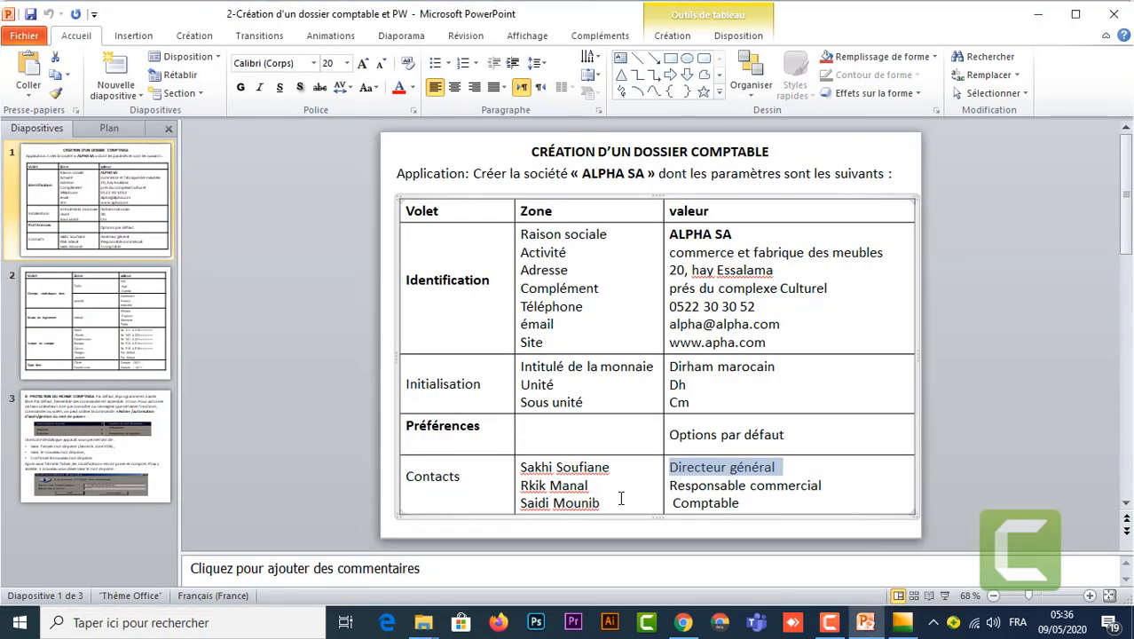
# Step: Copy the second contact's name from the slide and split it into Nom and Prénom
pyautogui.moveTo(596, 488); pyautogui.dragTo(515, 488)
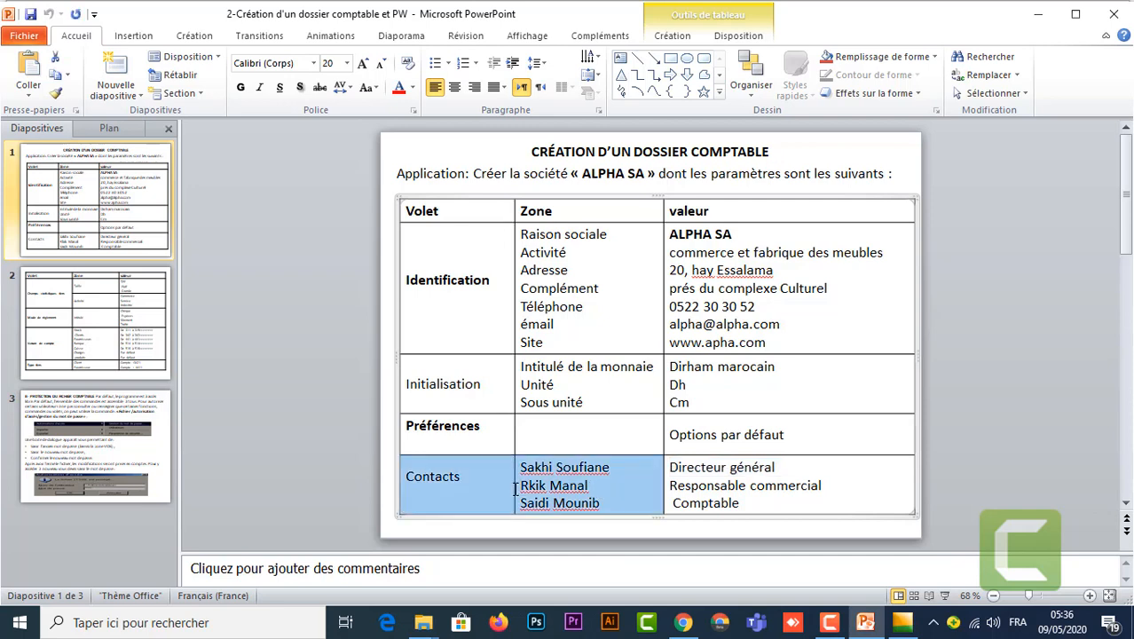
pyautogui.click(577, 486)
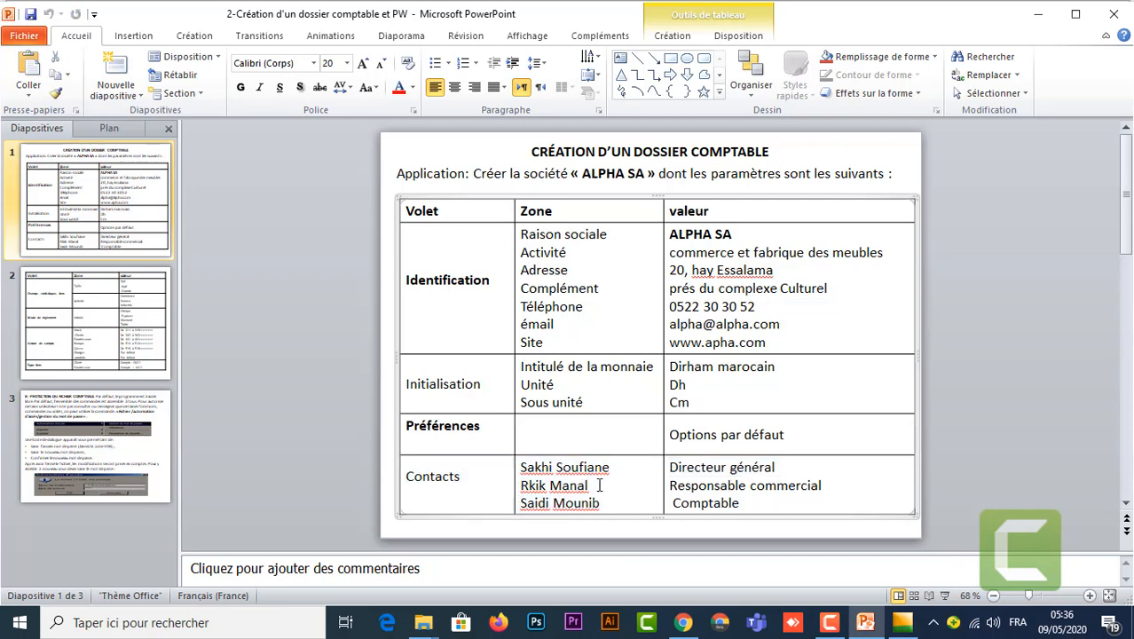
pyautogui.moveTo(598, 485); pyautogui.dragTo(519, 486)
pyautogui.hotkey('ctrl', 'c')
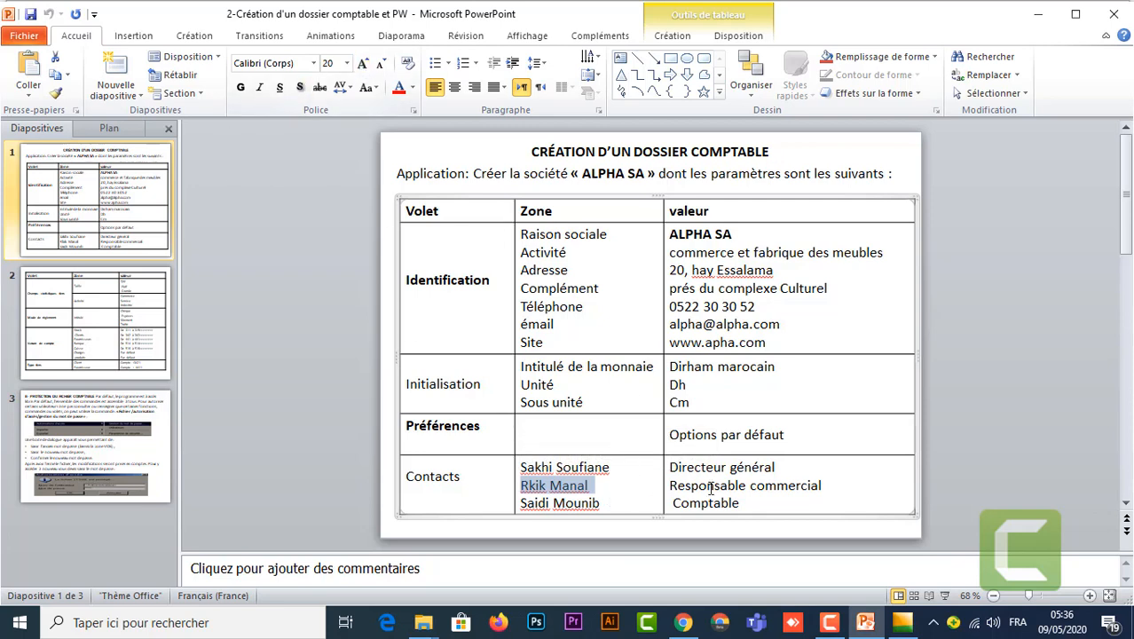
pyautogui.click(902, 622)
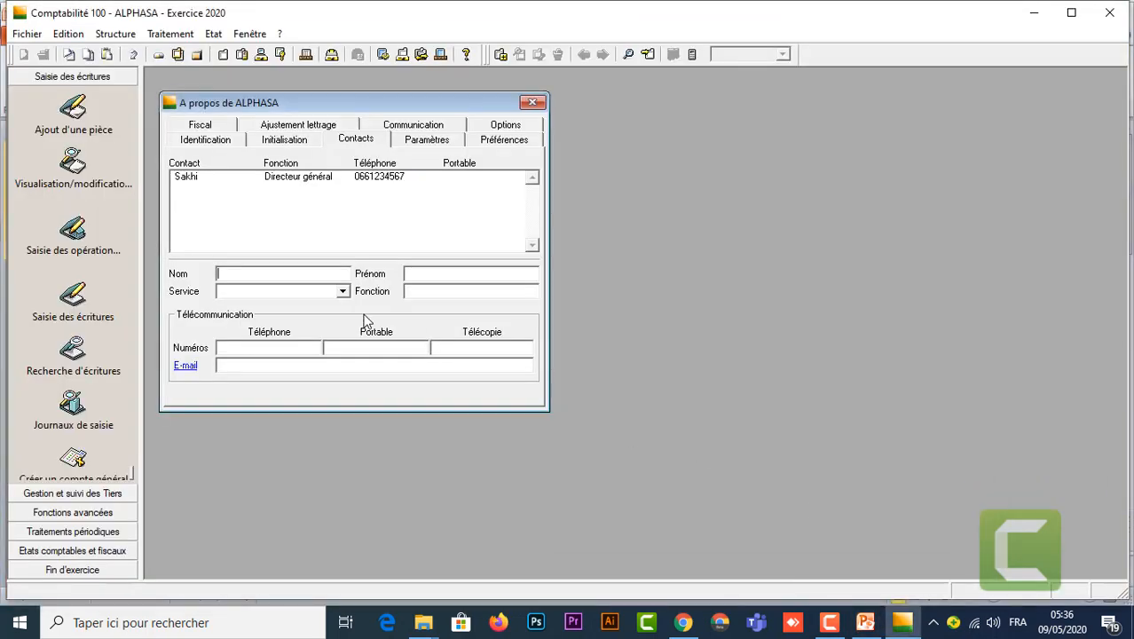
pyautogui.click(258, 274)
pyautogui.hotkey('ctrl', 'v')
pyautogui.moveTo(282, 274); pyautogui.dragTo(238, 277)
pyautogui.hotkey('ctrl', 'x')
pyautogui.click(446, 277)
pyautogui.hotkey('ctrl', 'v')
pyautogui.moveTo(428, 275); pyautogui.dragTo(393, 272)
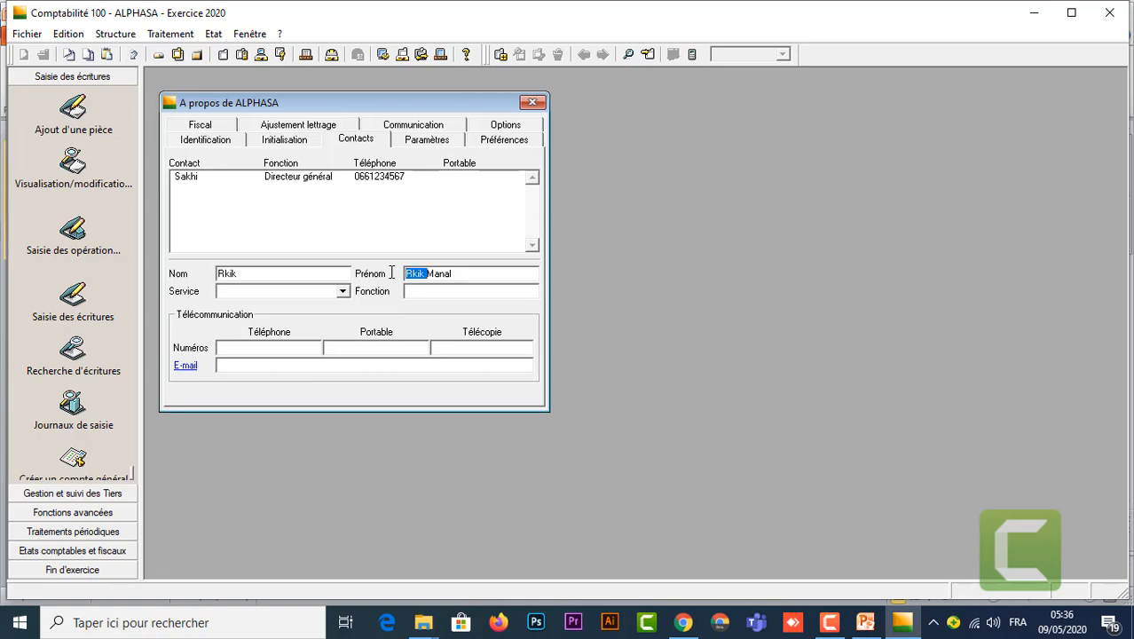
pyautogui.press('BackSpace')
# Step: Set the Fonction to Responsable commercial, enter the phone number and add the contact
pyautogui.moveTo(865, 622)
pyautogui.click(887, 573)
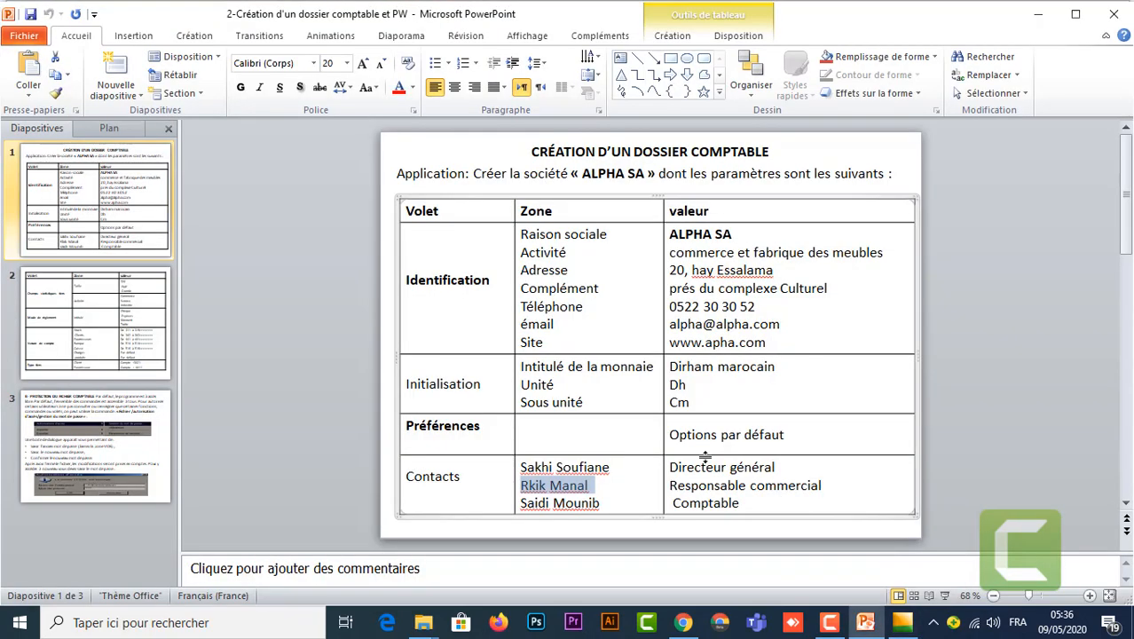
pyautogui.moveTo(826, 486); pyautogui.dragTo(704, 487)
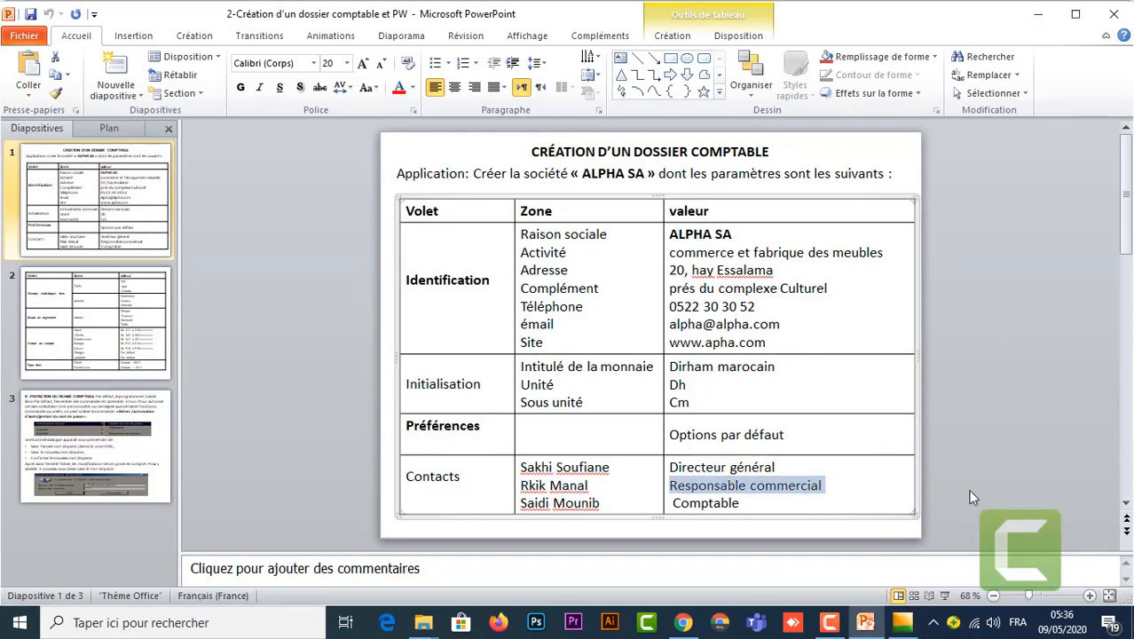
pyautogui.moveTo(898, 626)
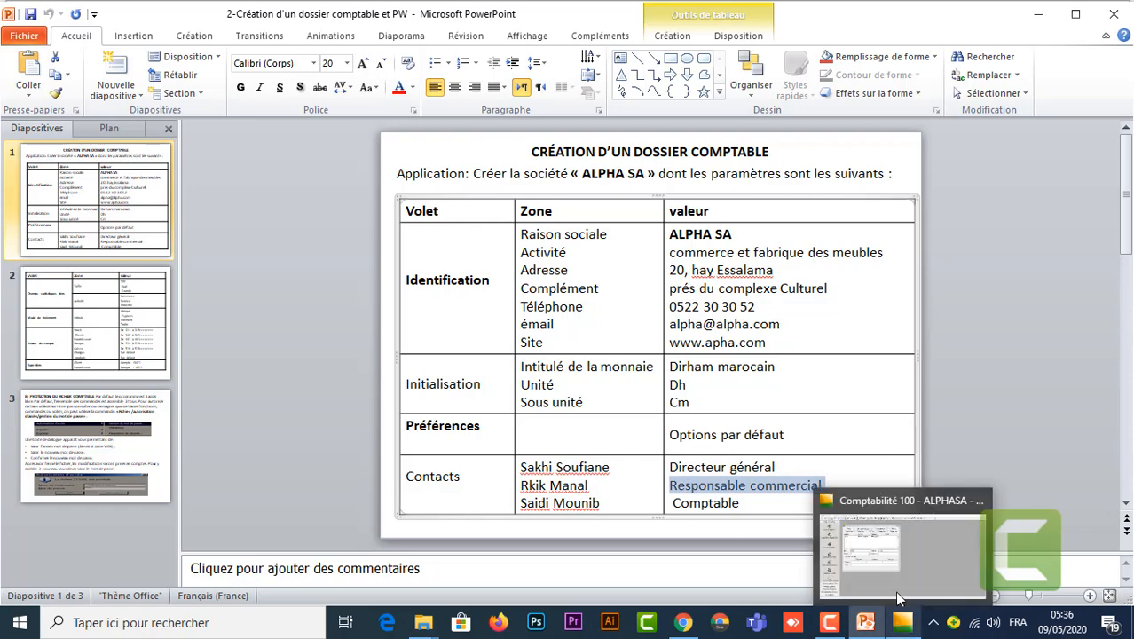
pyautogui.click(898, 599)
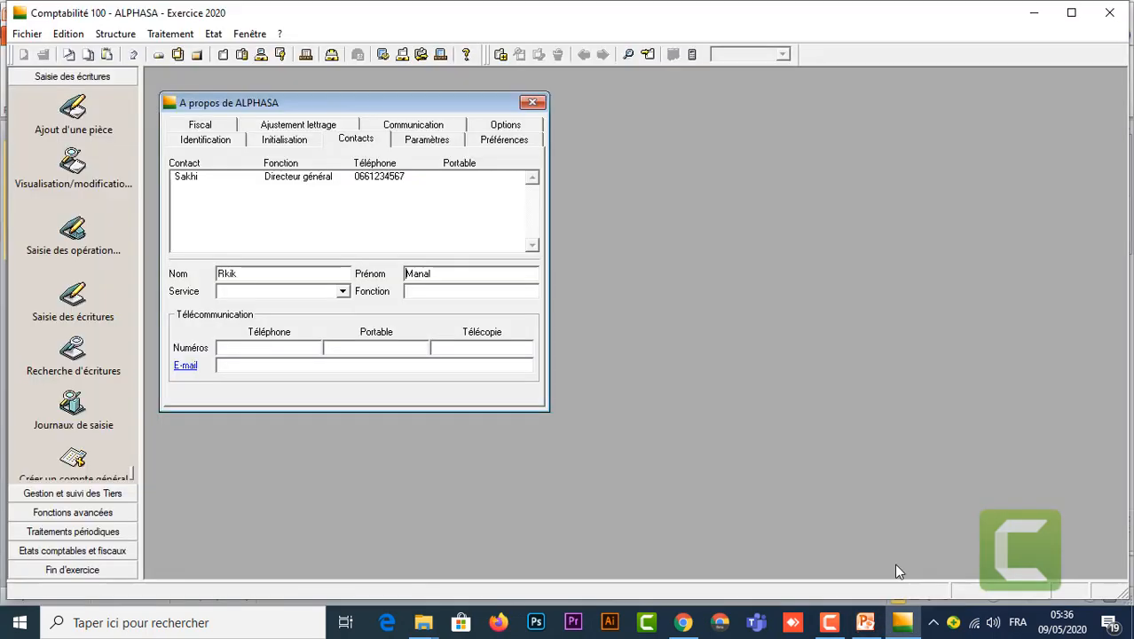
pyautogui.click(436, 295)
pyautogui.hotkey('ctrl', 'v')
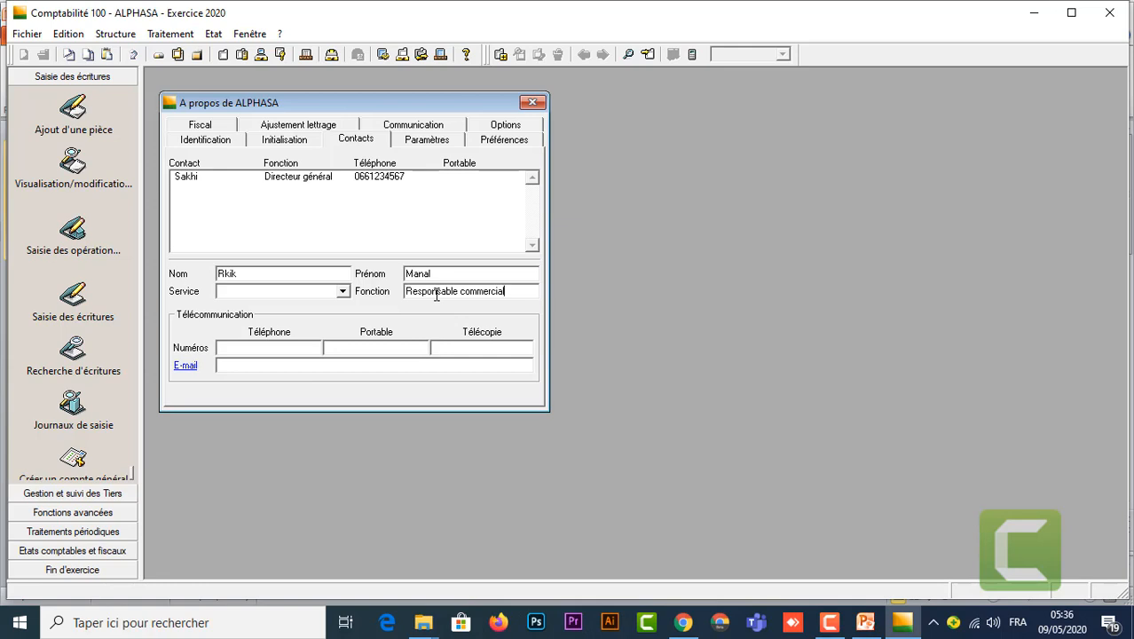
pyautogui.click(267, 348)
pyautogui.press('Return')
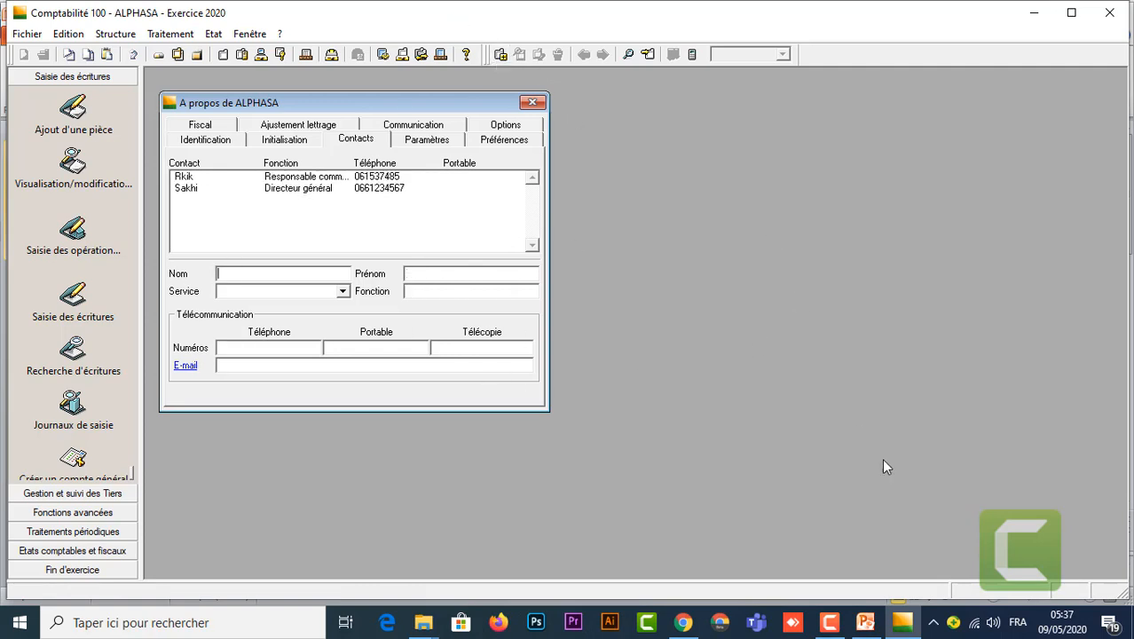
# Step: Copy the third contact's name from the slide and split it into Nom and Prénom
pyautogui.moveTo(865, 621)
pyautogui.click(884, 571)
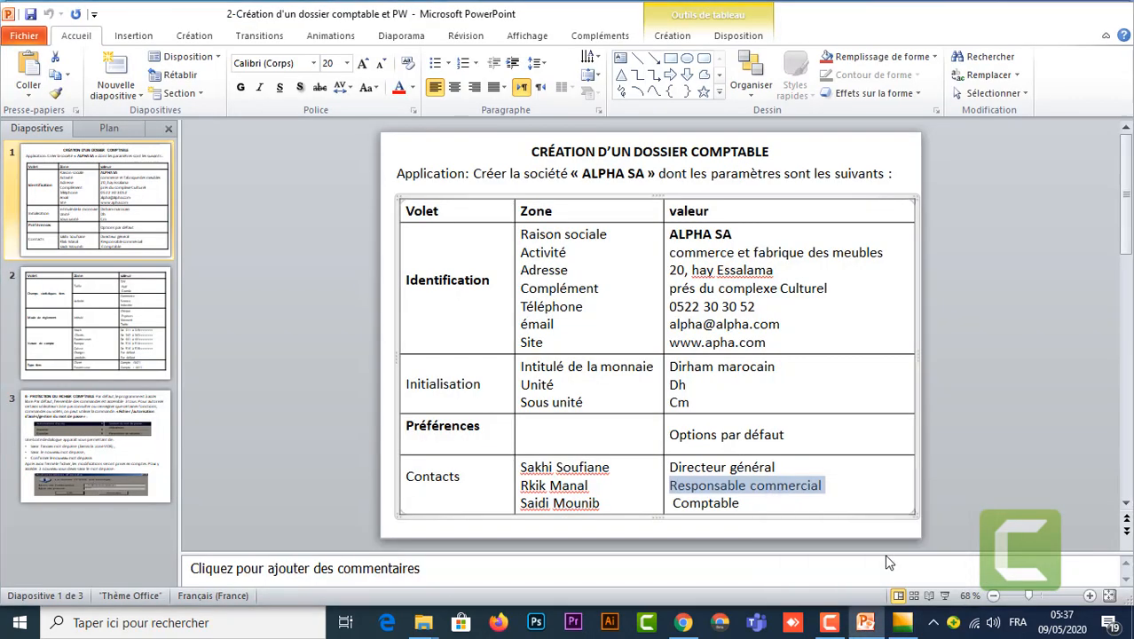
pyautogui.moveTo(612, 503); pyautogui.dragTo(522, 503)
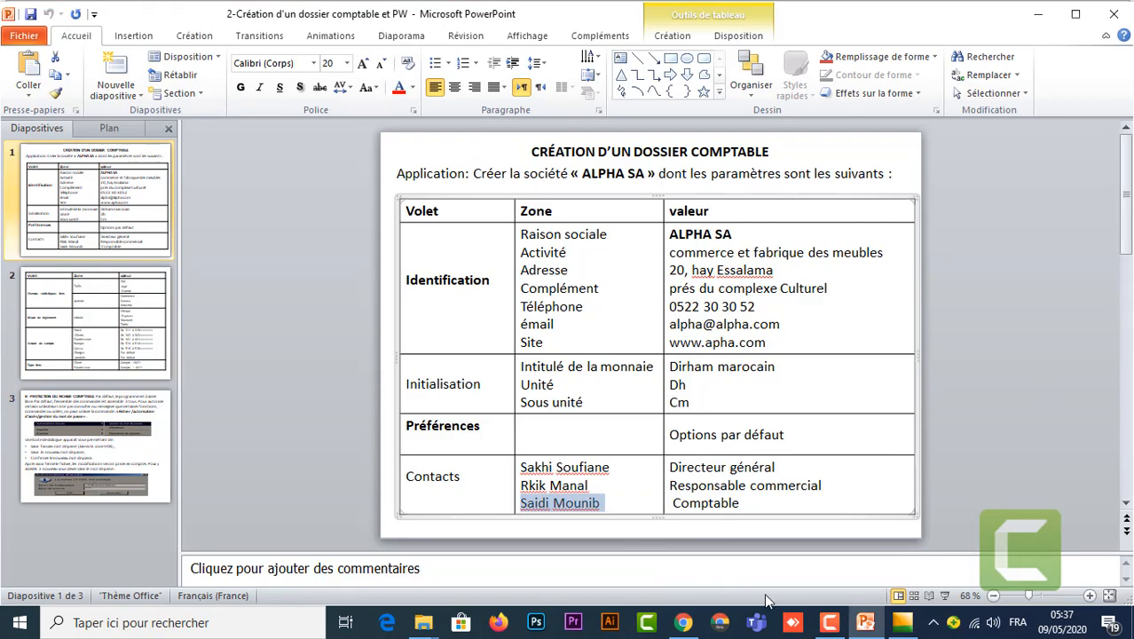
pyautogui.moveTo(902, 622)
pyautogui.click(911, 572)
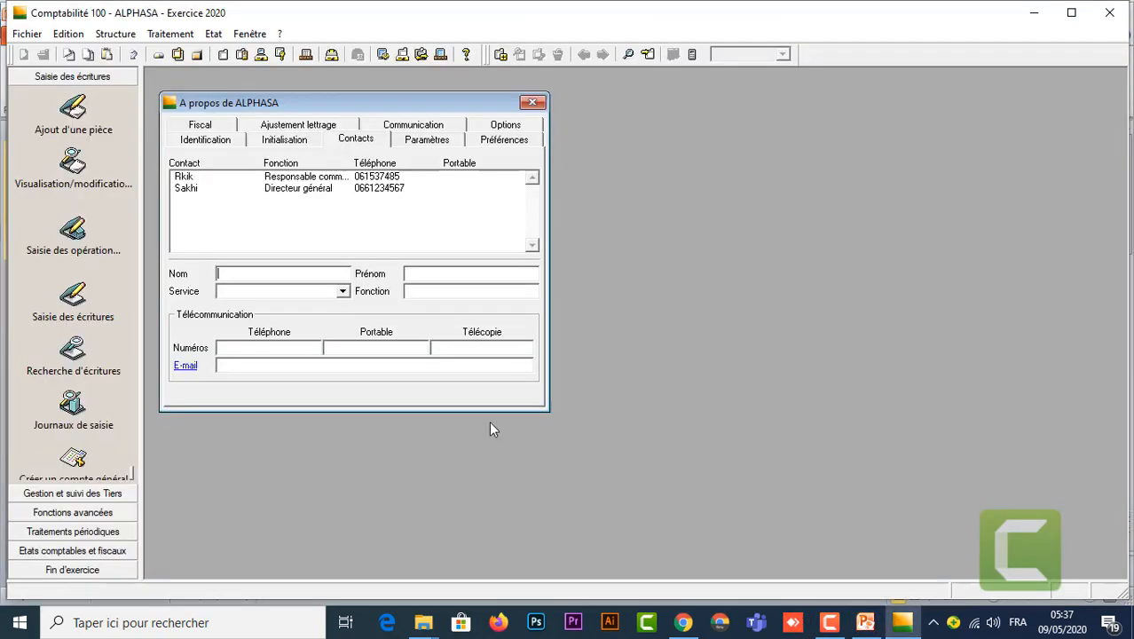
pyautogui.hotkey('ctrl', 'v')
pyautogui.click(433, 277)
pyautogui.hotkey('ctrl', 'v')
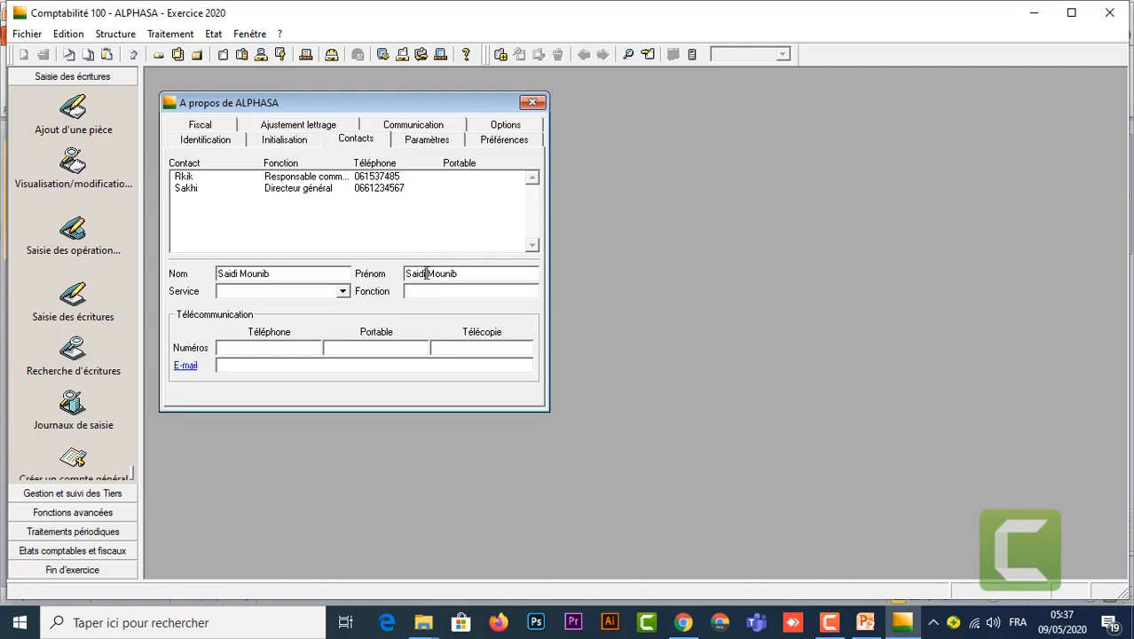
pyautogui.moveTo(427, 275); pyautogui.dragTo(401, 274)
pyautogui.press('Delete')
pyautogui.press('Delete')
pyautogui.click(278, 274)
pyautogui.moveTo(278, 273); pyautogui.dragTo(243, 273)
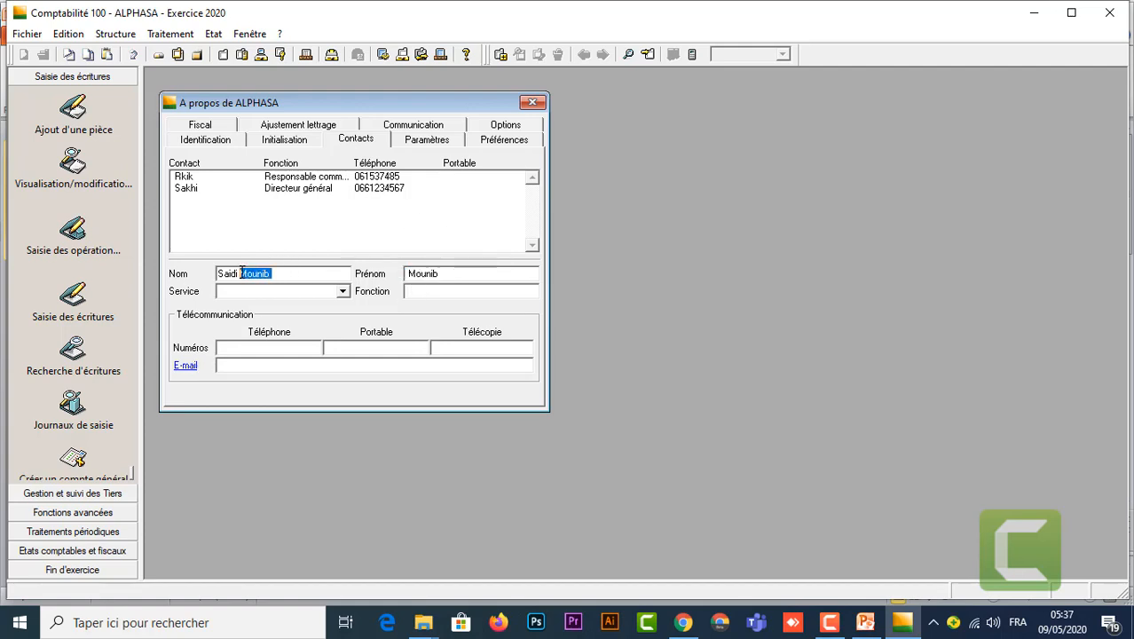
pyautogui.press('Delete')
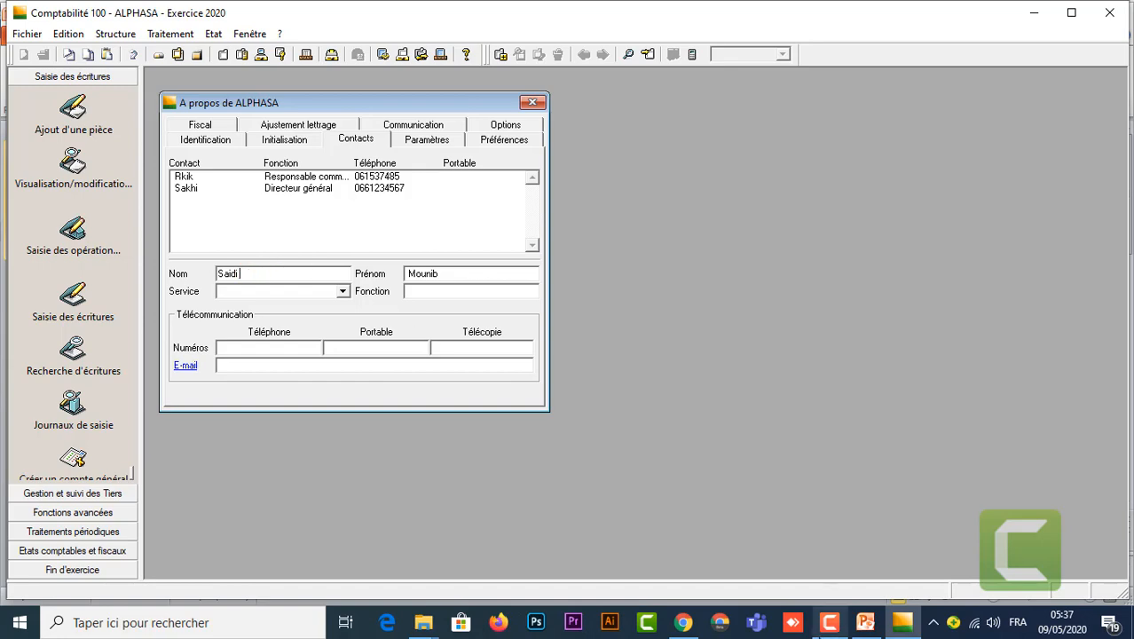
# Step: Set the Fonction to Comptable and add the third contact to the list
pyautogui.moveTo(868, 624)
pyautogui.click(883, 570)
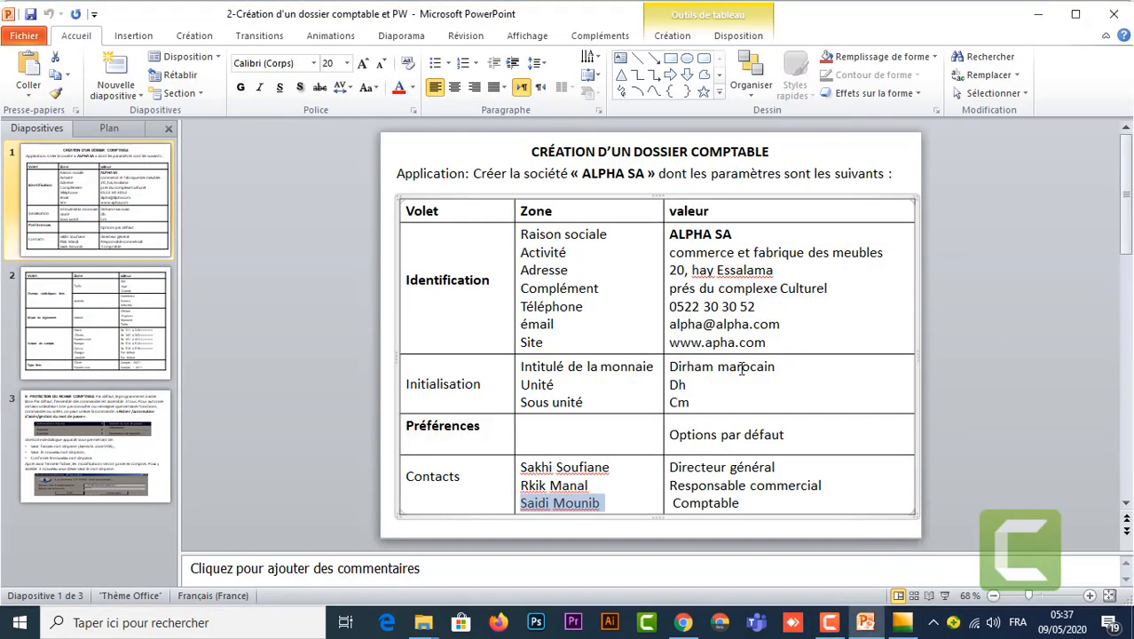
pyautogui.moveTo(743, 502); pyautogui.dragTo(673, 502)
pyautogui.hotkey('ctrl', 'c')
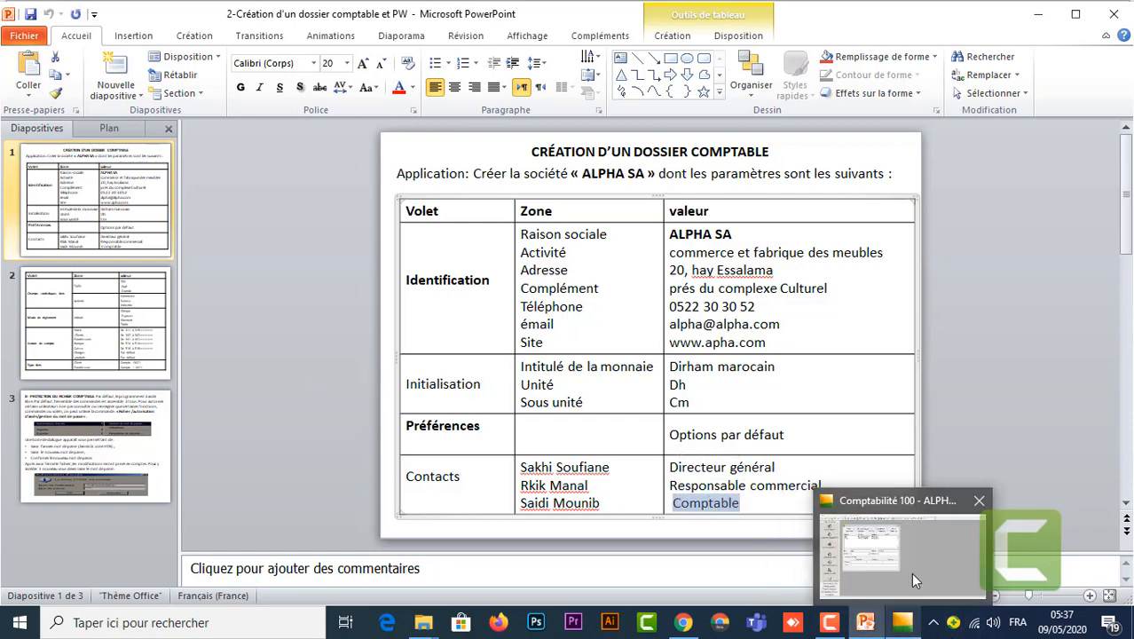
pyautogui.click(910, 573)
pyautogui.click(442, 295)
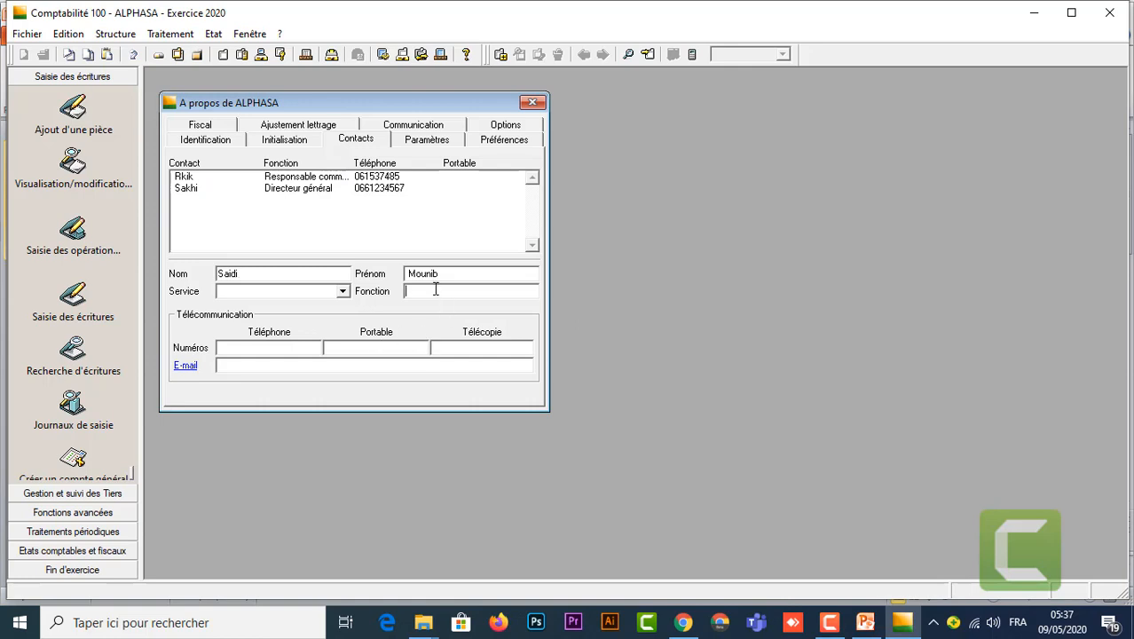
pyautogui.hotkey('ctrl', 'v')
pyautogui.click(501, 55)
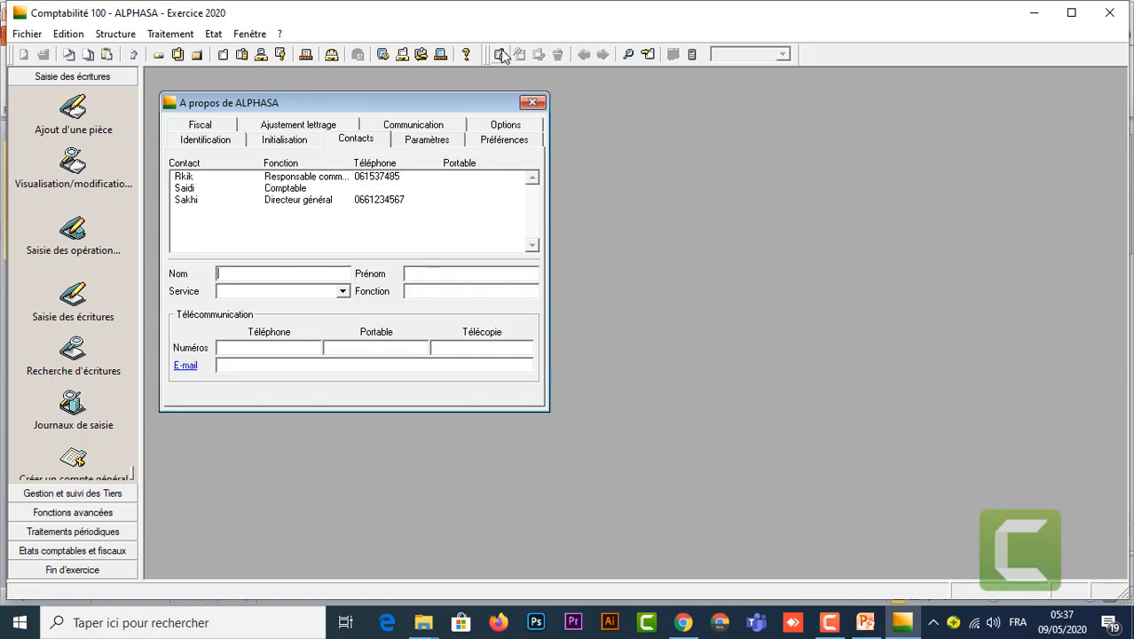
# Step: Reopen the Comptable contact, enter its telephone number and save it
pyautogui.click(285, 191)
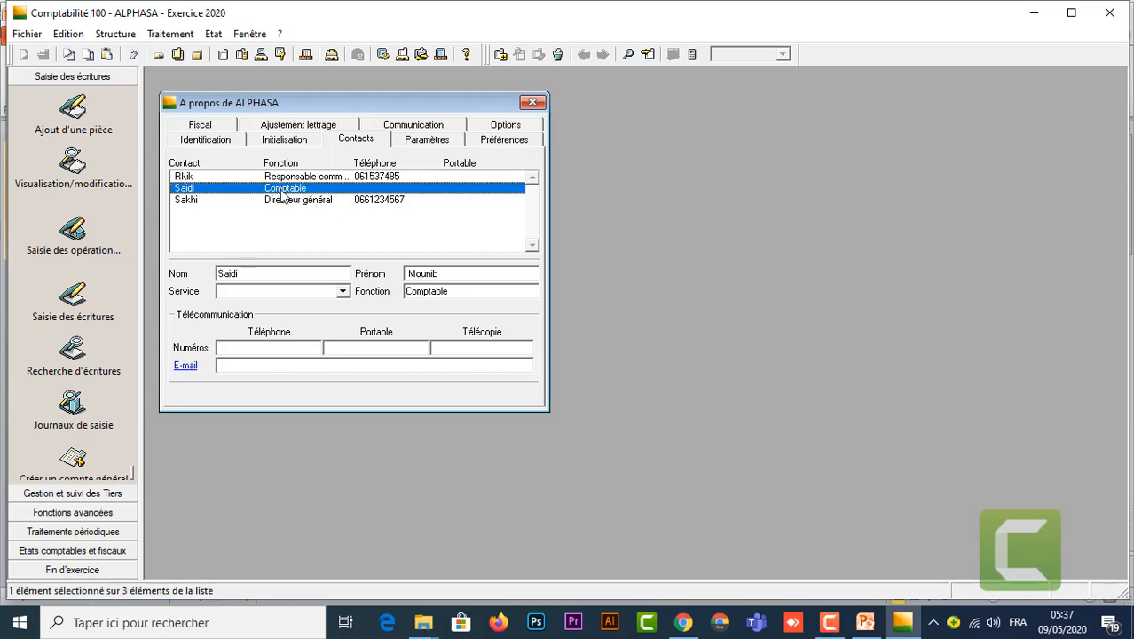
pyautogui.click(269, 347)
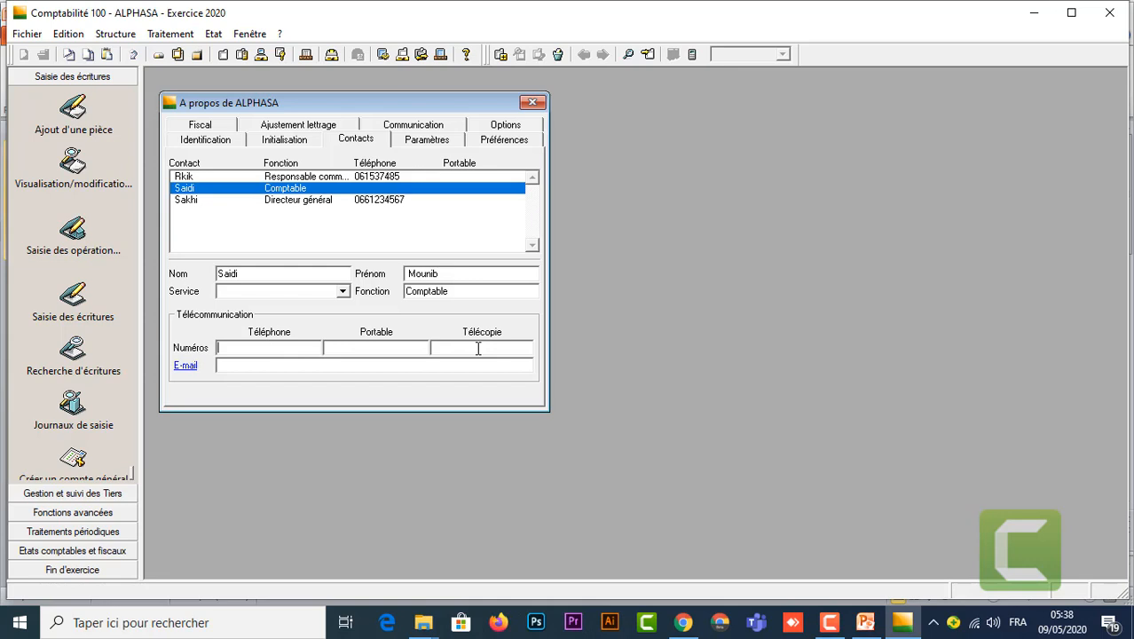
pyautogui.click(499, 54)
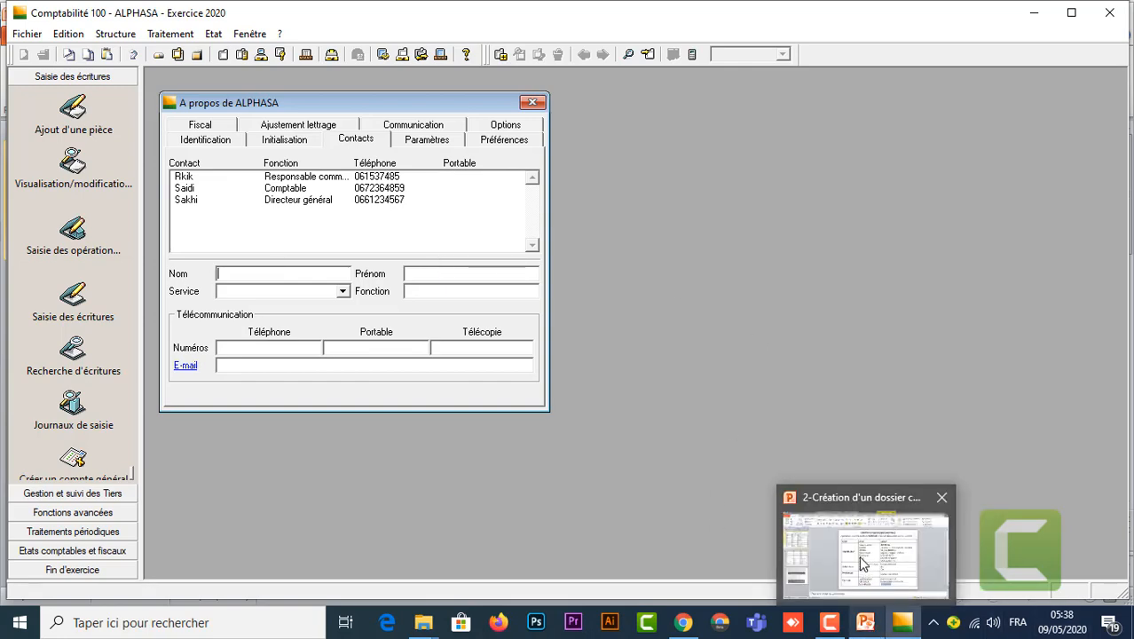
pyautogui.click(861, 561)
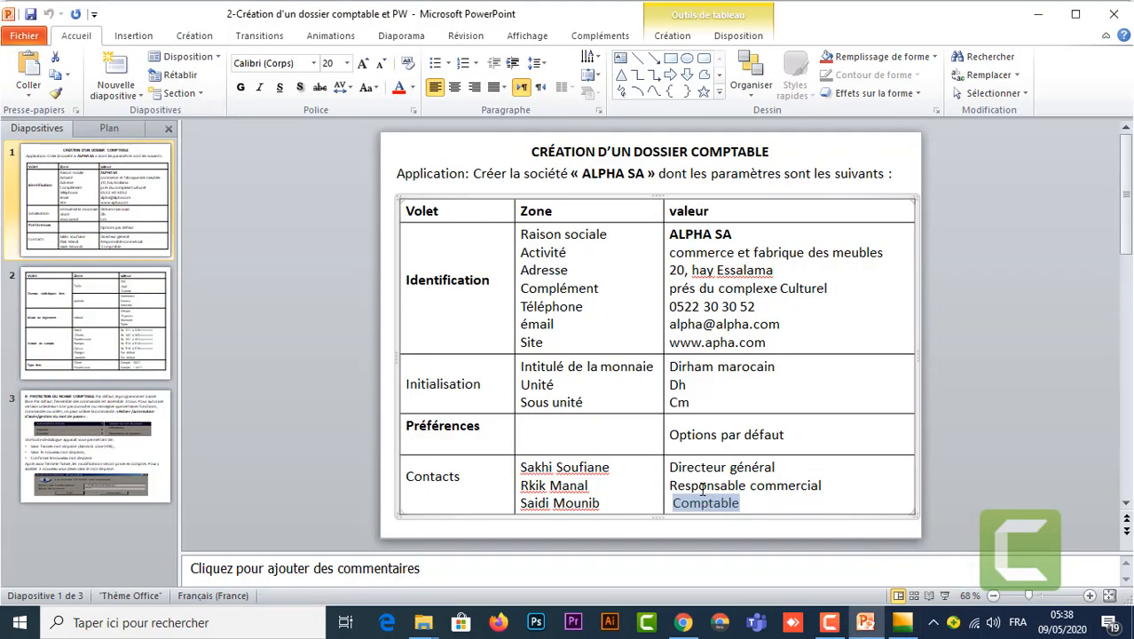
# Step: Read slide 2's payment methods and account-nature ranges, then return to ALPHASA's properties
pyautogui.click(162, 330)
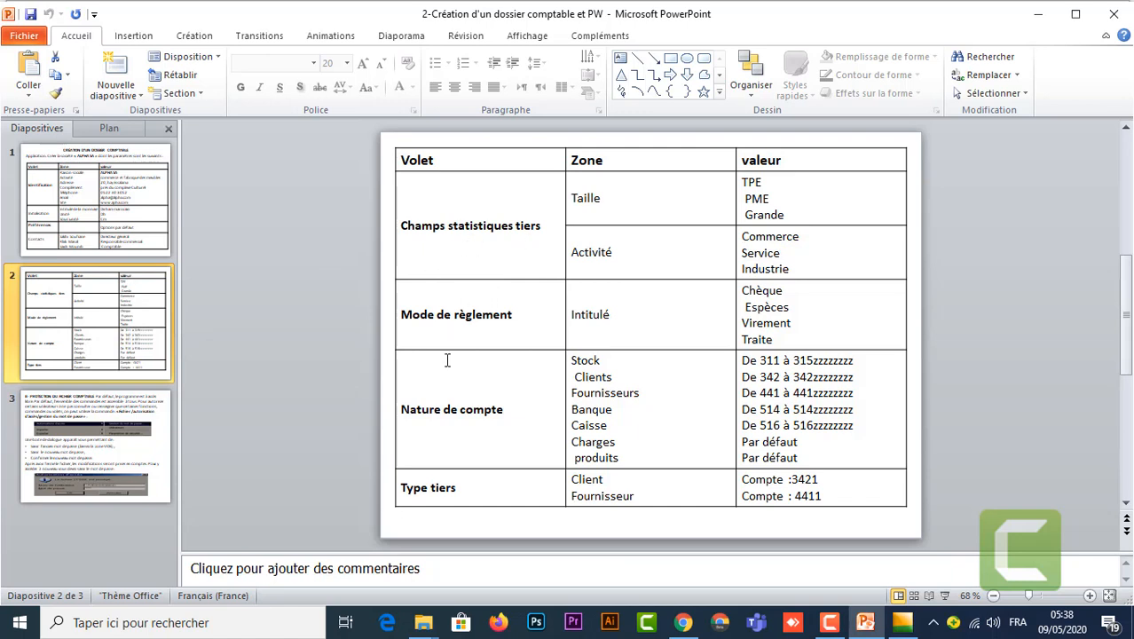
pyautogui.moveTo(902, 623)
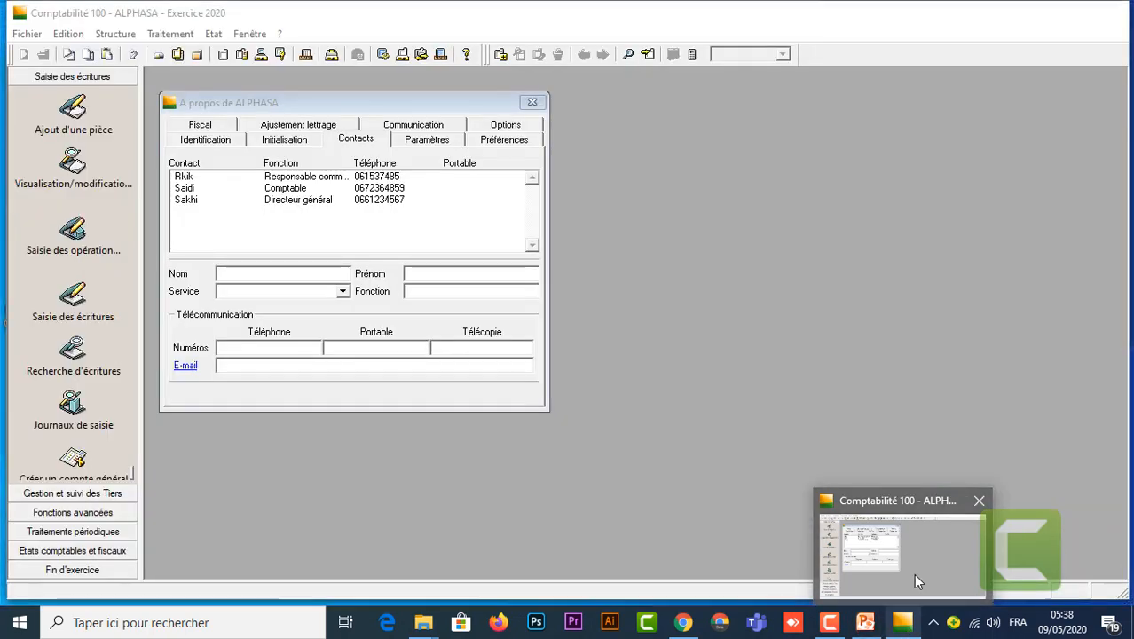
pyautogui.click(913, 574)
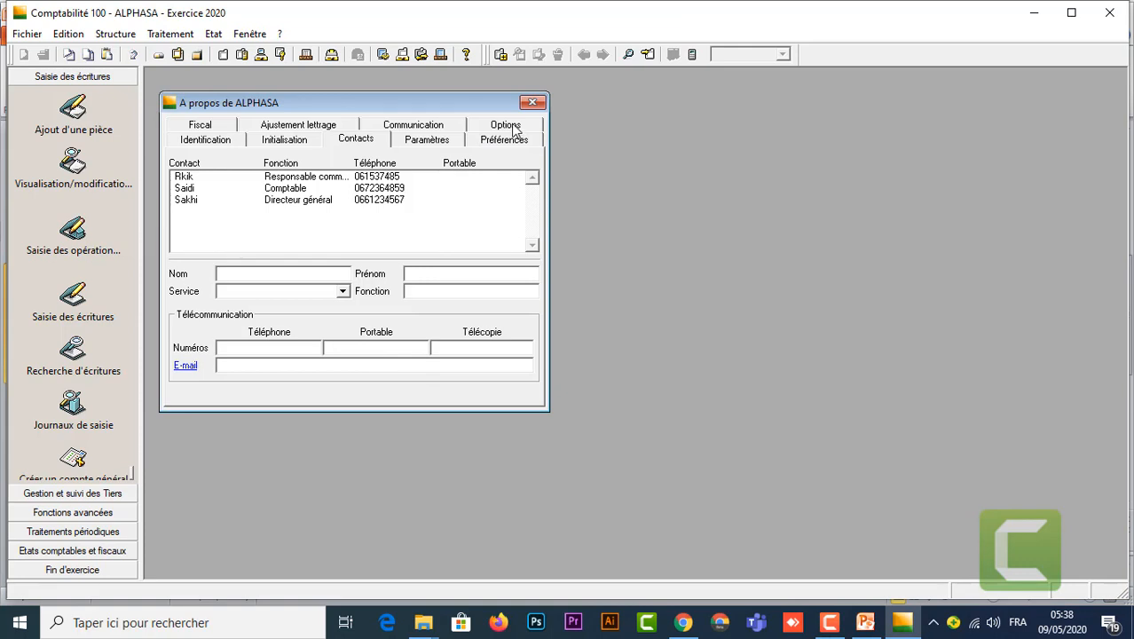
# Step: Review the Identification, Initialisation, Préférences and Contacts pages, then bring up the Options page
pyautogui.click(206, 142)
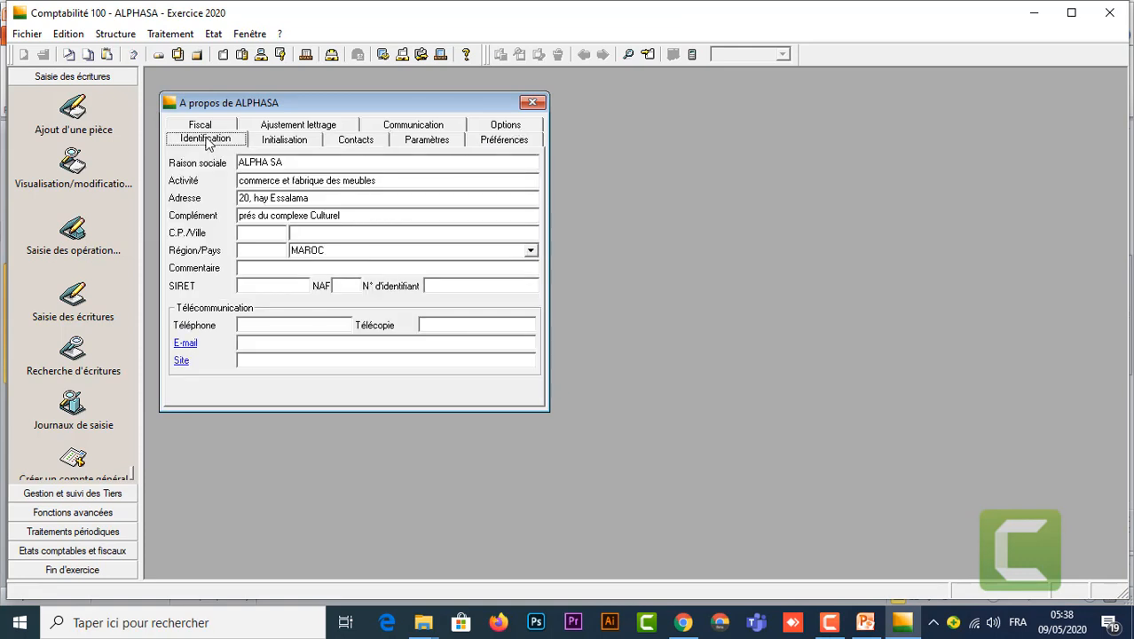
pyautogui.click(284, 142)
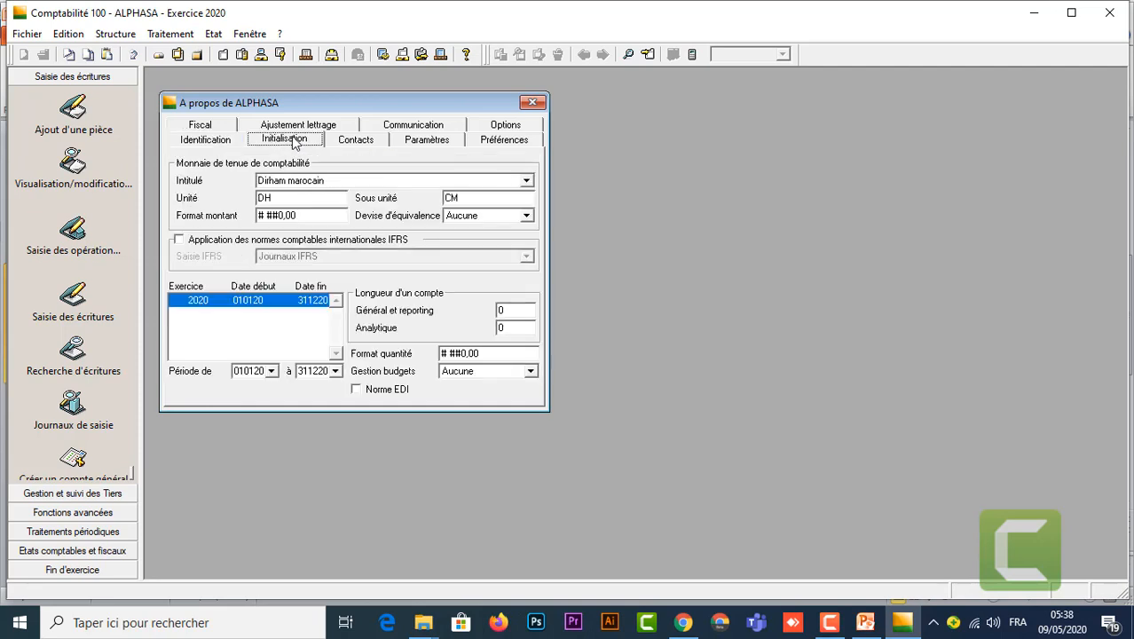
pyautogui.click(512, 144)
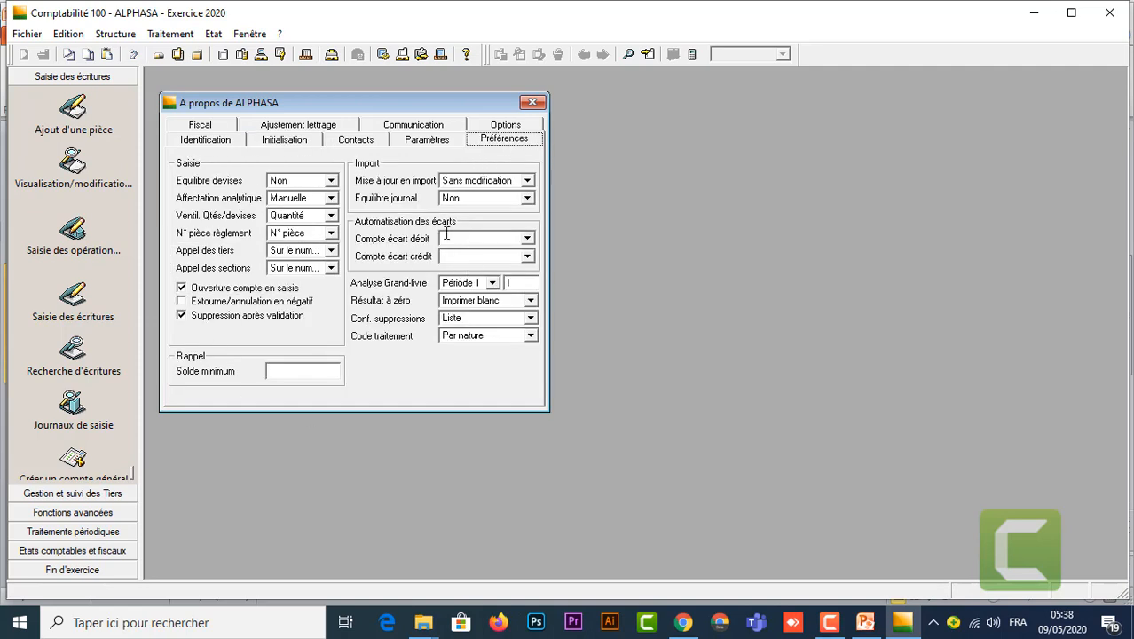
pyautogui.click(359, 143)
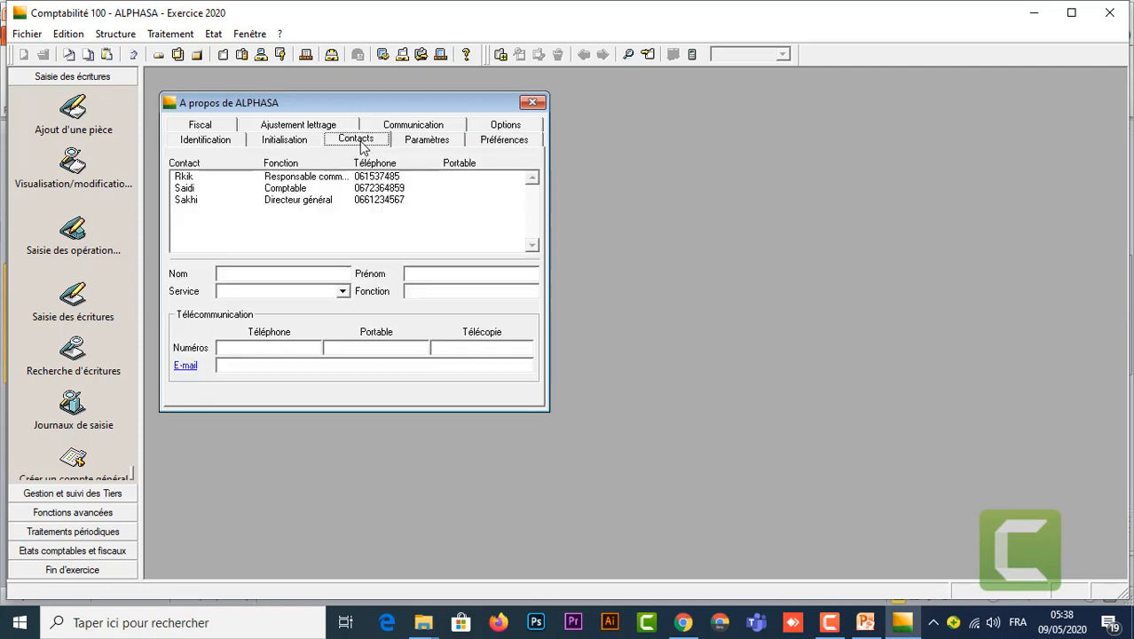
pyautogui.click(505, 125)
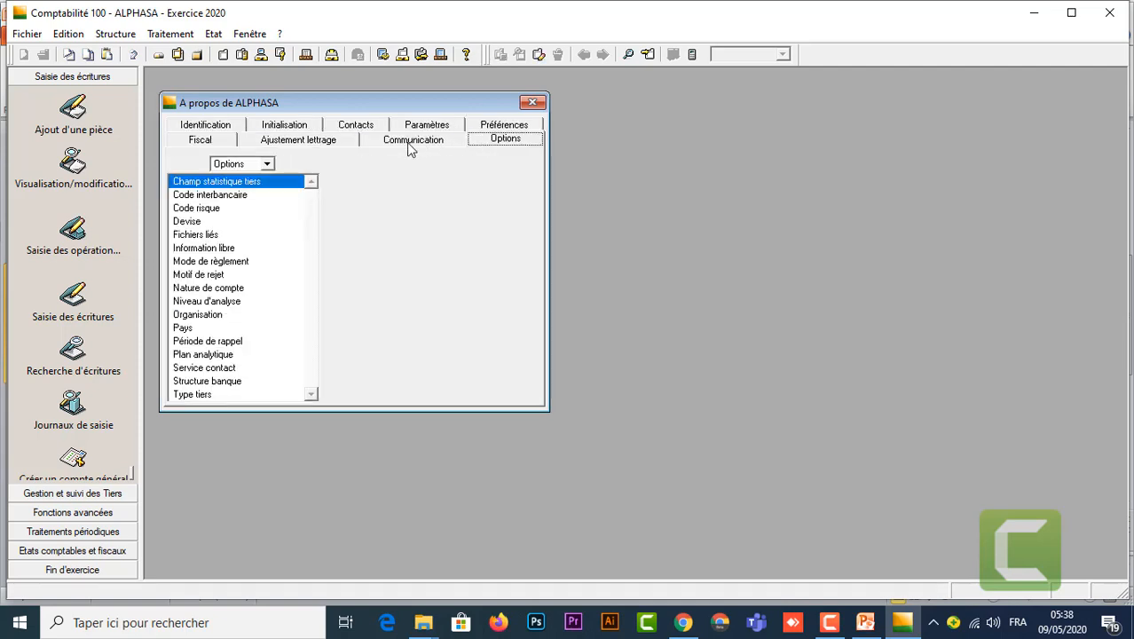
# Step: Create the third-party statistical fields Taille and Activité
pyautogui.doubleClick(235, 184)
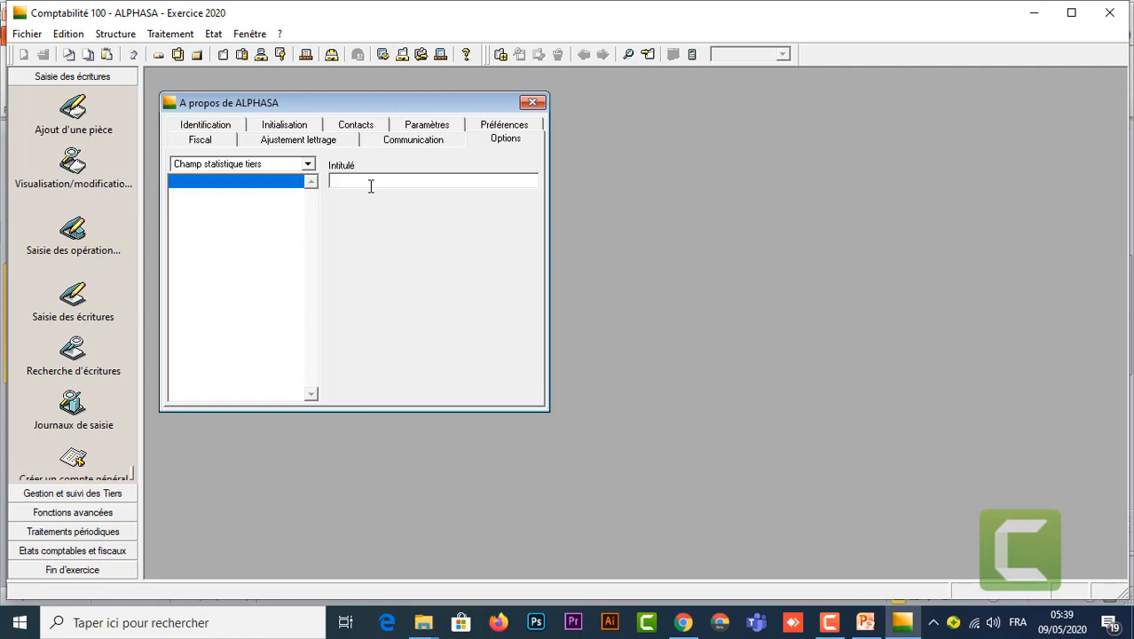
pyautogui.write('Taille')
pyautogui.click(501, 54)
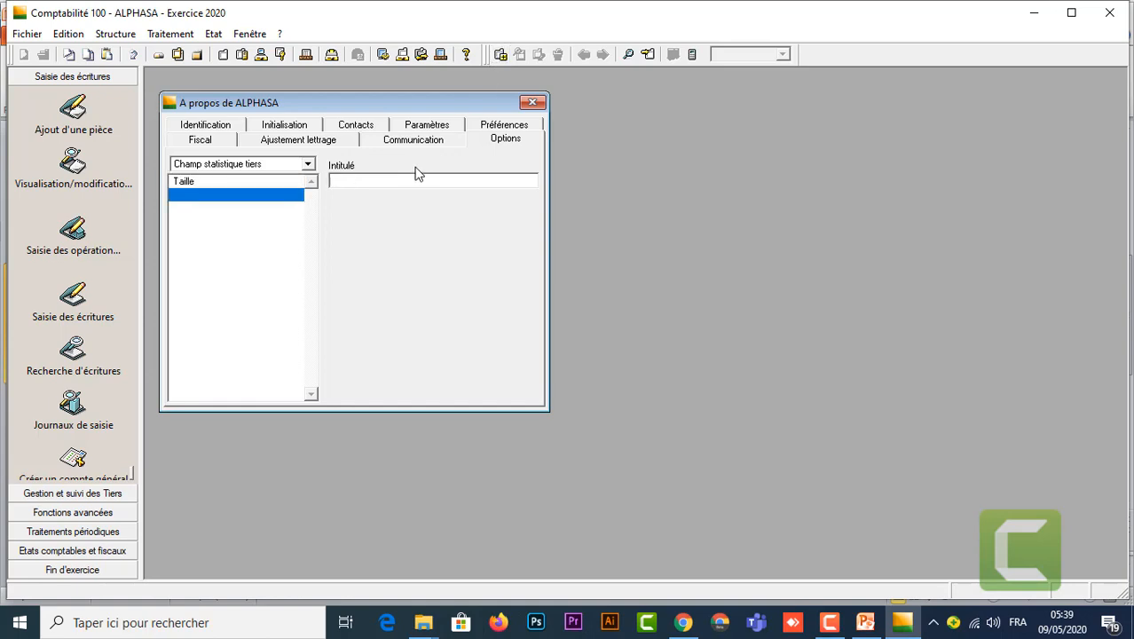
pyautogui.write('Activité')
pyautogui.press('Return')
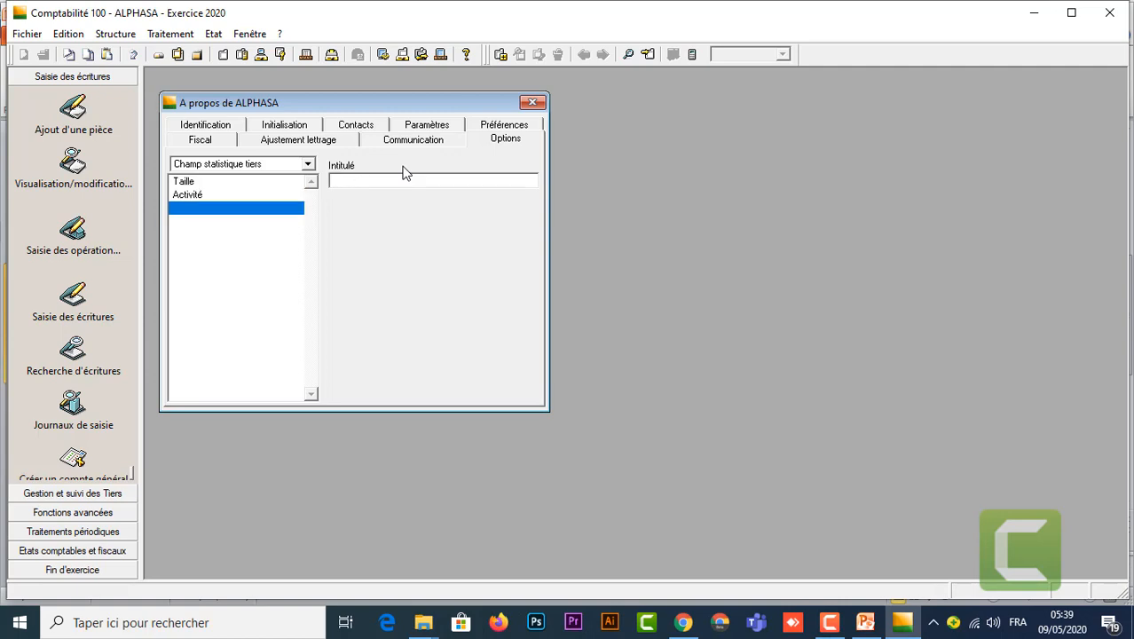
# Step: Give the Taille field the values TPE, PME and GRANDE
pyautogui.click(189, 183)
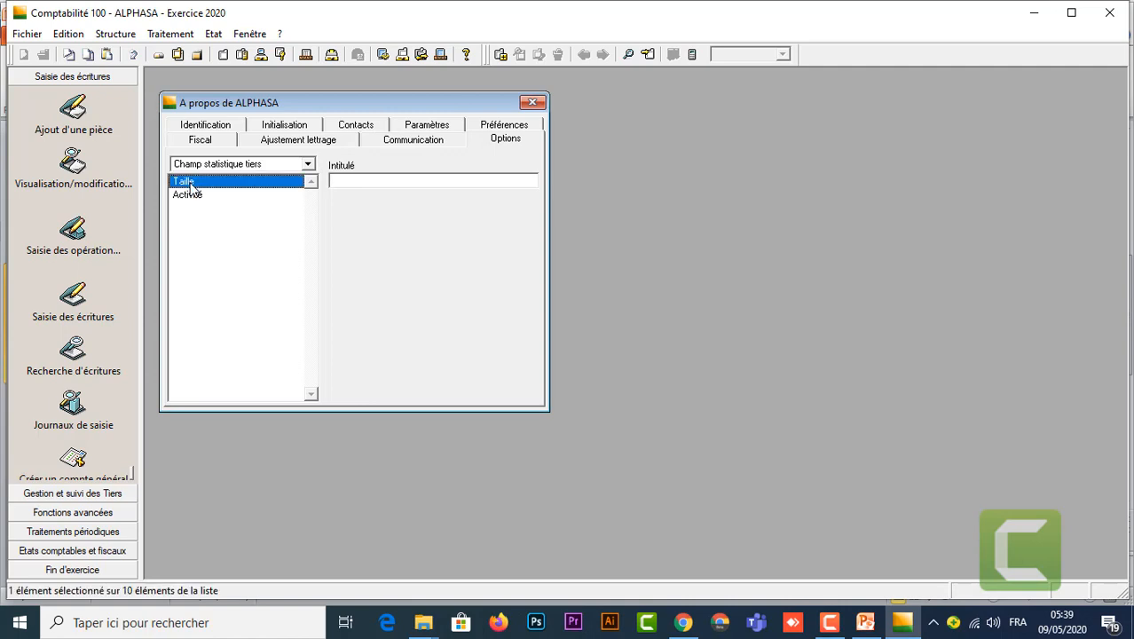
pyautogui.doubleClick(189, 183)
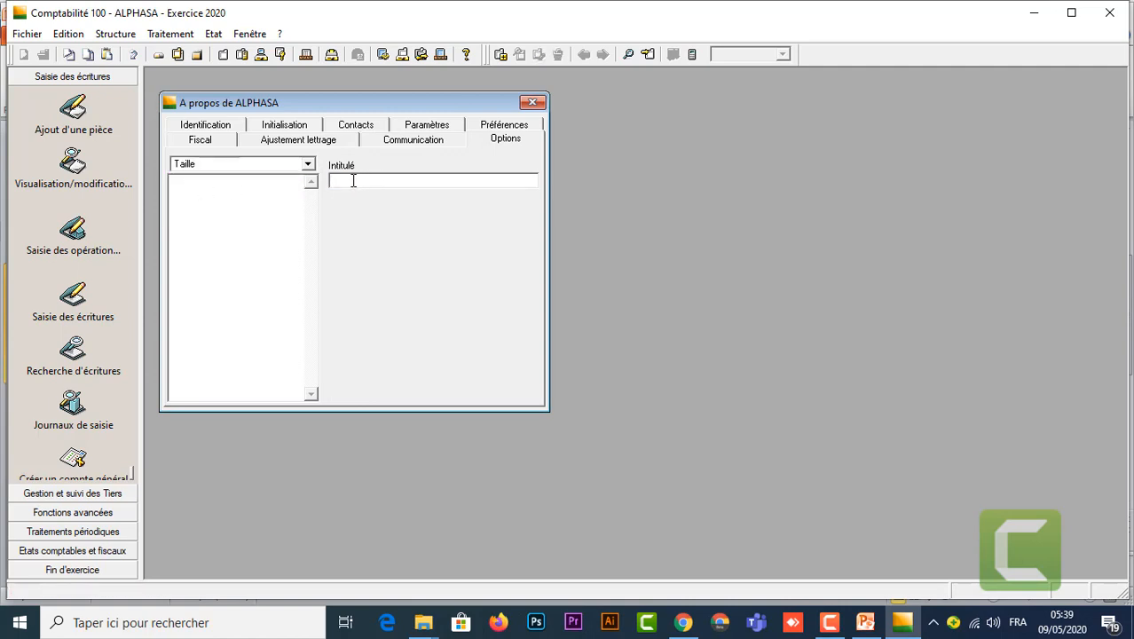
pyautogui.click(353, 180)
pyautogui.write('TPE')
pyautogui.press('Return')
pyautogui.write('PME')
pyautogui.press('Return')
pyautogui.write('GRANDE')
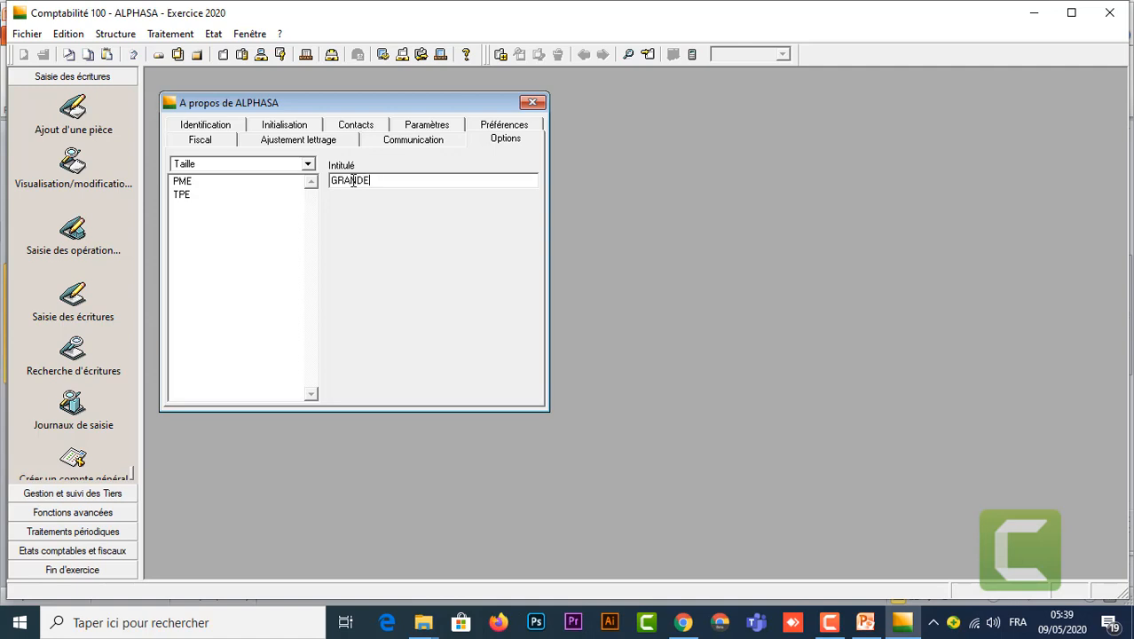
pyautogui.press('Return')
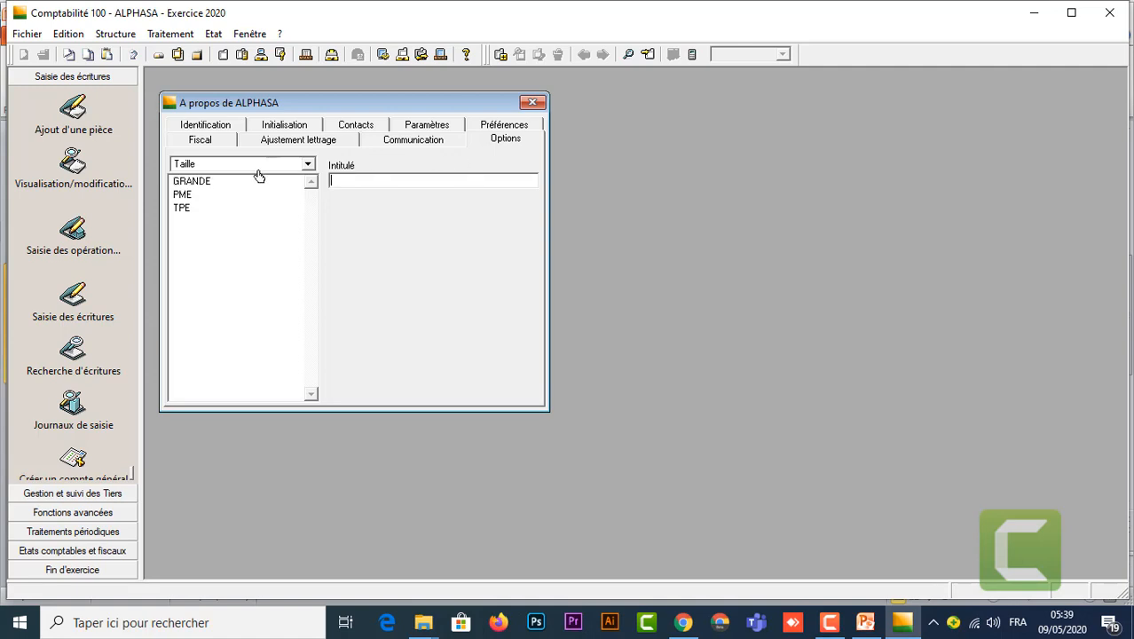
# Step: Under Champ statistique tiers, enter Commerce, Industrie and Service as the Activité values
pyautogui.click(308, 166)
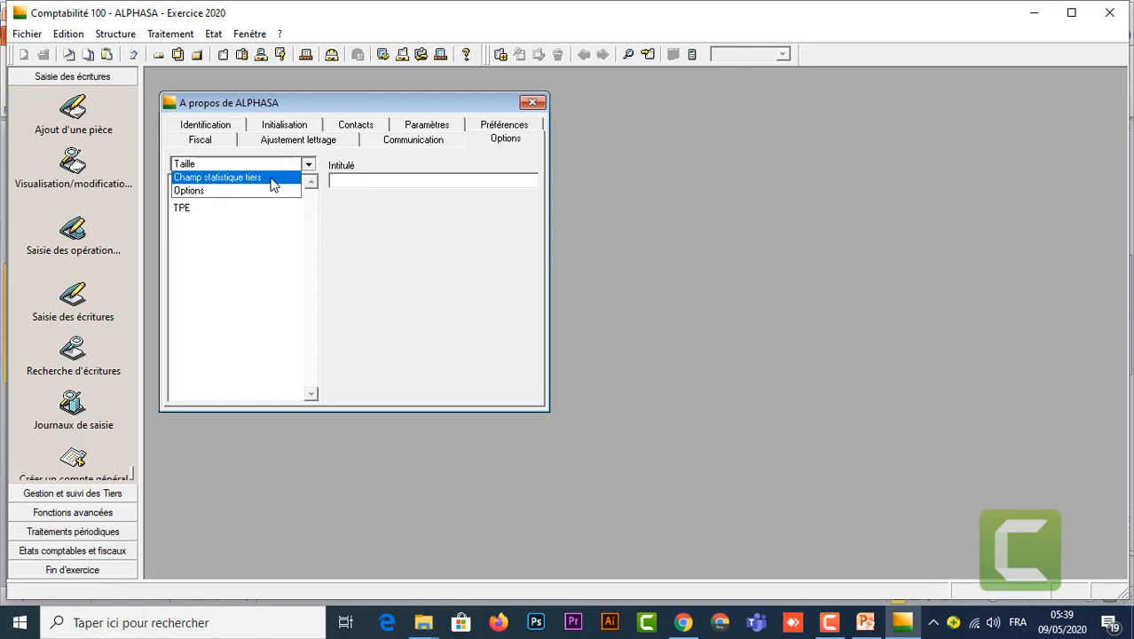
pyautogui.click(272, 178)
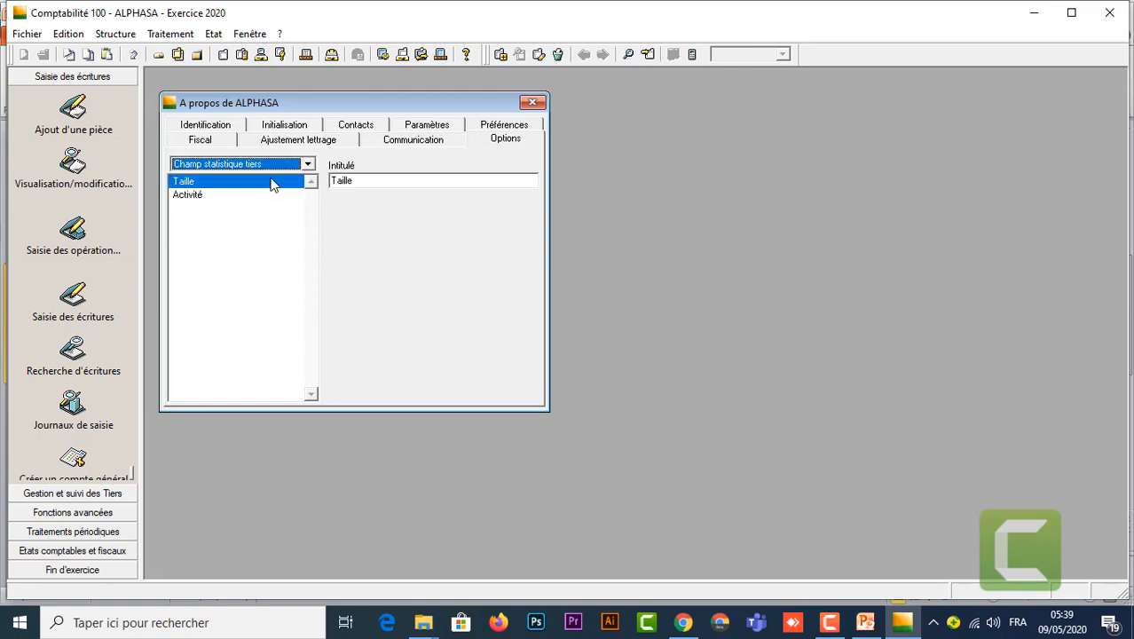
pyautogui.doubleClick(199, 196)
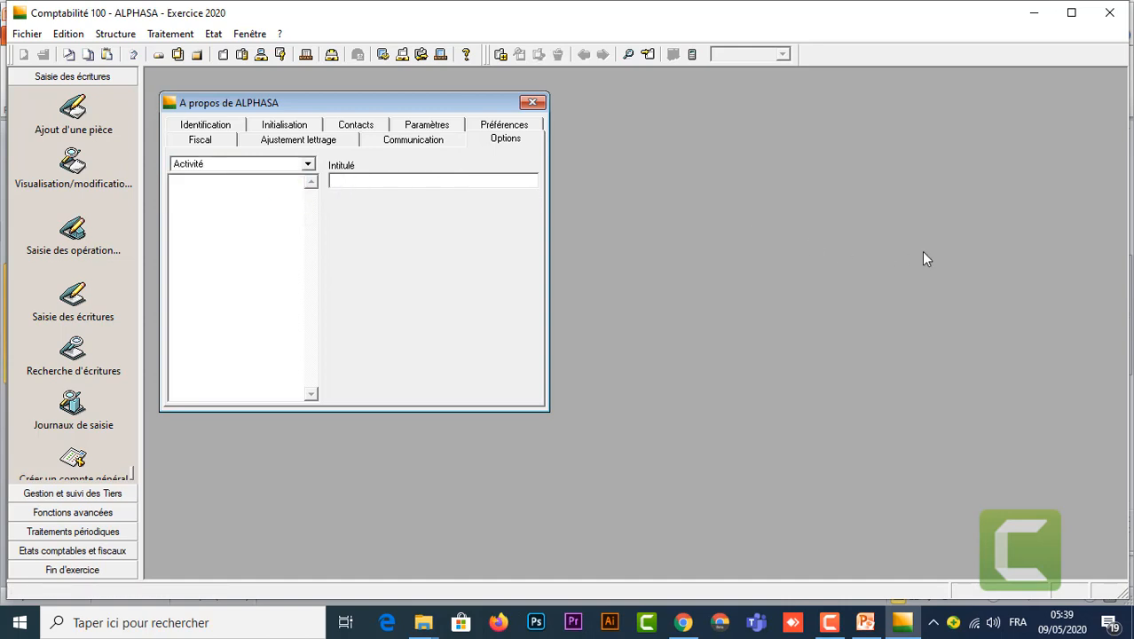
pyautogui.write('c')
pyautogui.press('BackSpace')
pyautogui.write('Commercia')
pyautogui.press('BackSpace')
pyautogui.press('BackSpace')
pyautogui.write('e')
pyautogui.press('Return')
pyautogui.write('Industrie')
pyautogui.press('Return')
pyautogui.write('Service')
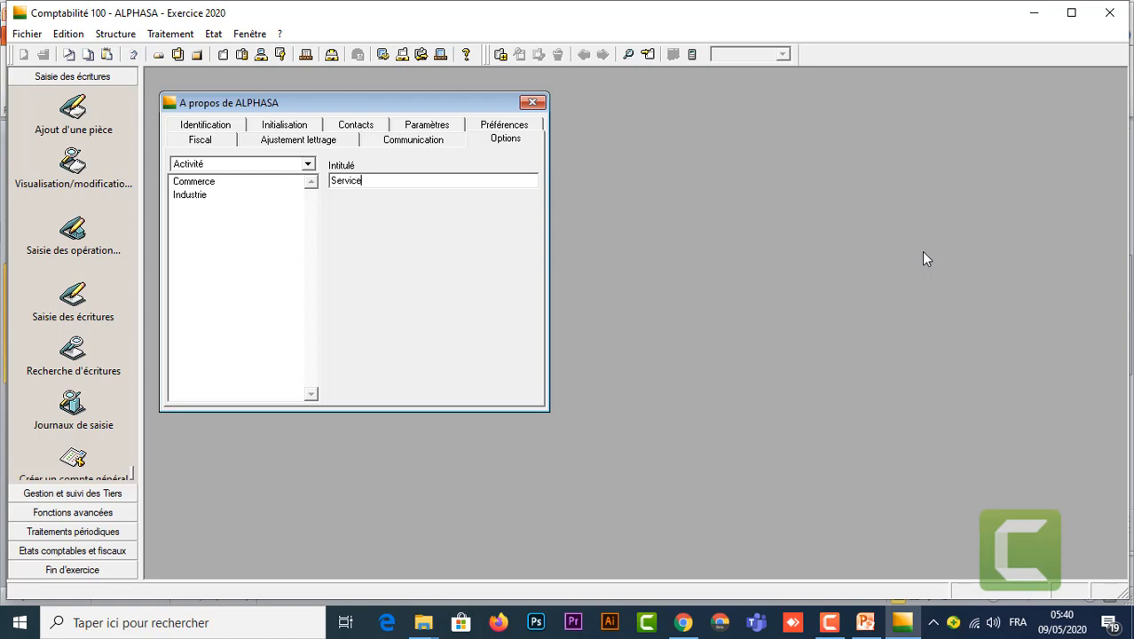
pyautogui.press('Return')
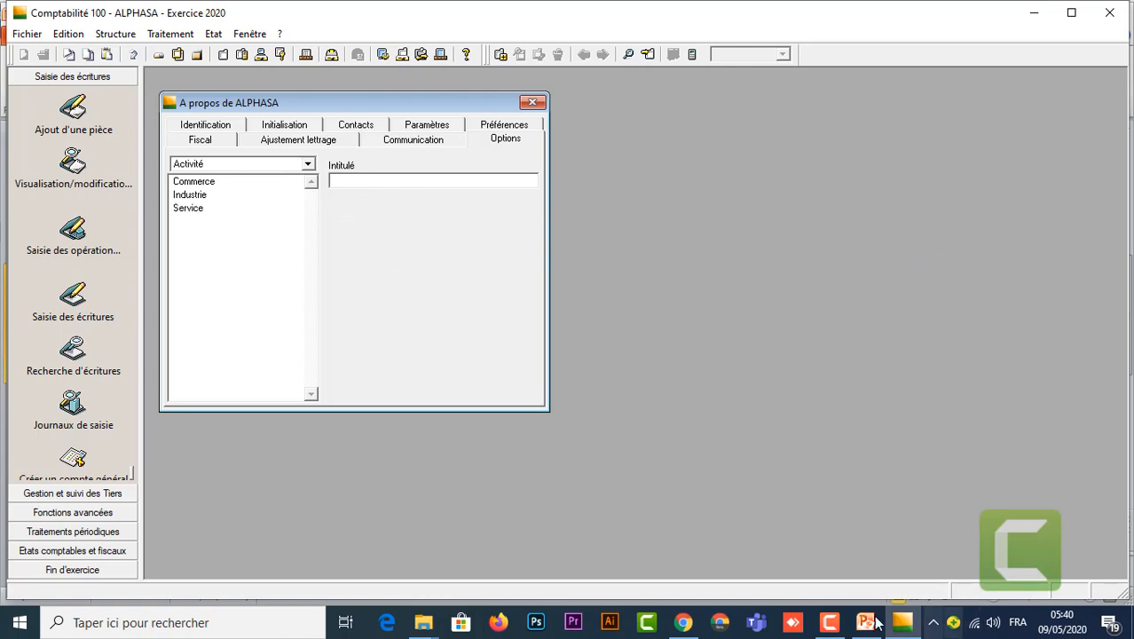
pyautogui.click(877, 573)
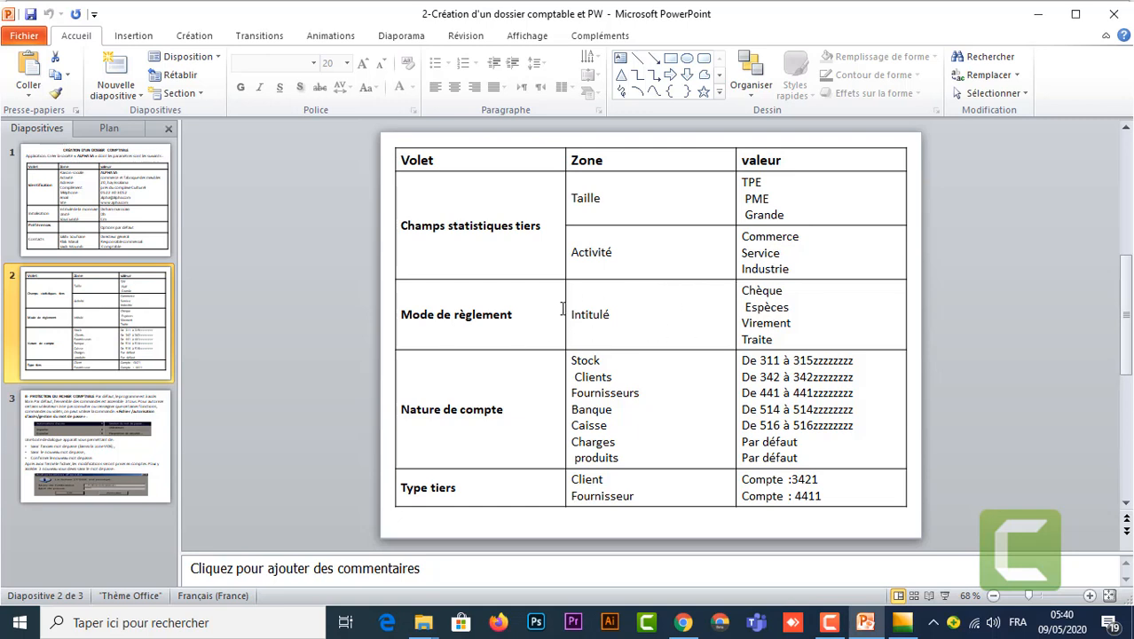
pyautogui.moveTo(903, 622)
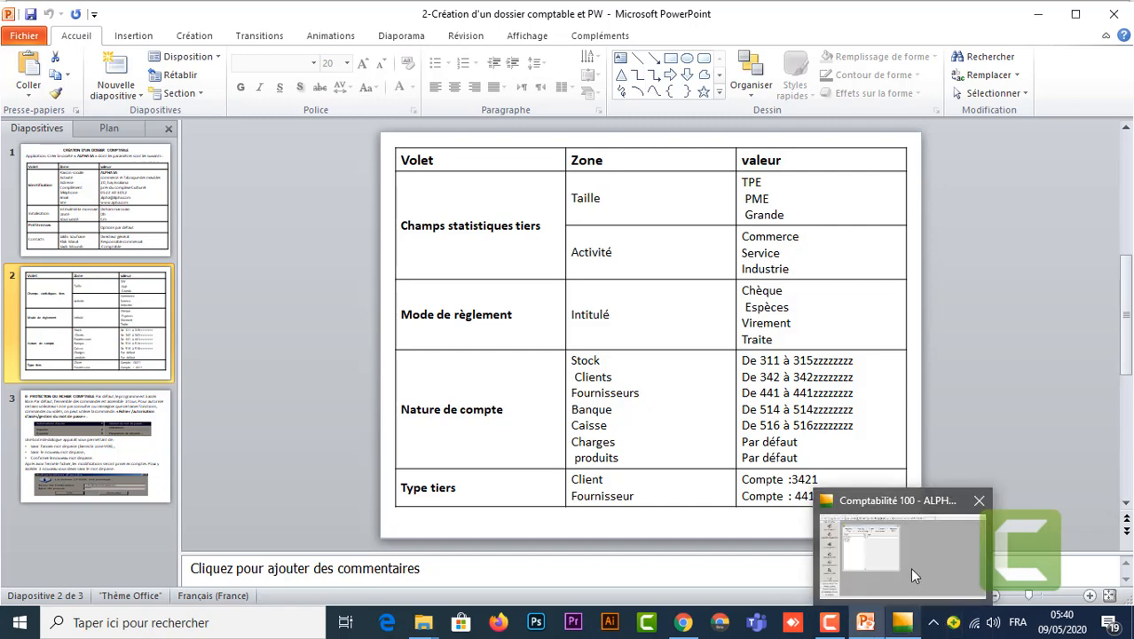
pyautogui.click(910, 565)
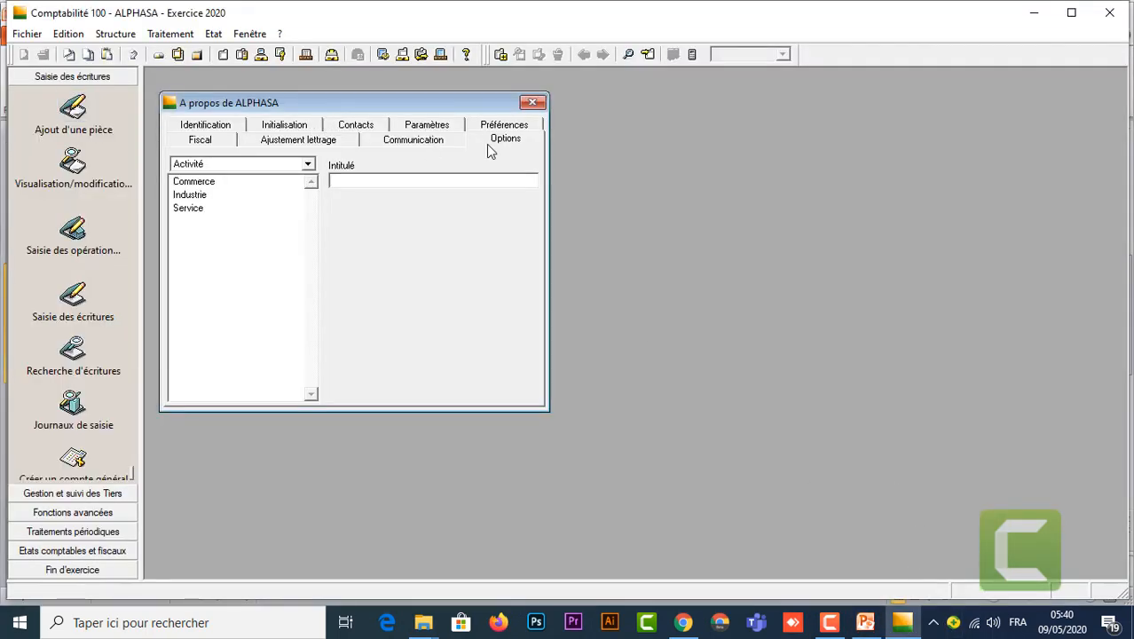
# Step: Open the Mode de règlement list from the Options categories
pyautogui.click(308, 165)
pyautogui.click(216, 189)
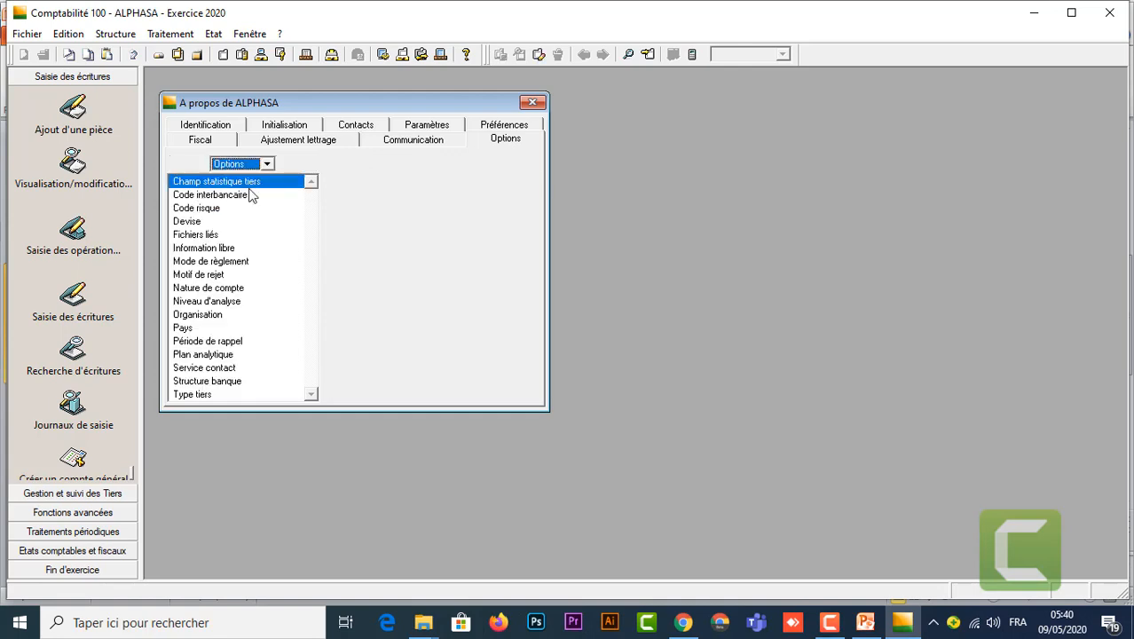
pyautogui.click(229, 263)
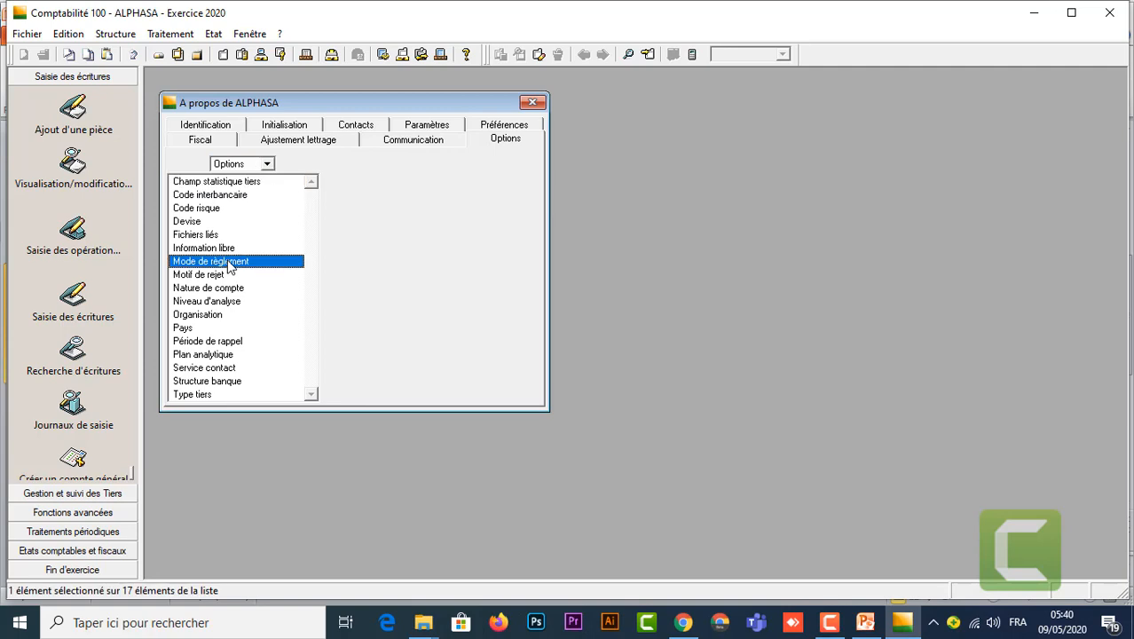
pyautogui.doubleClick(229, 263)
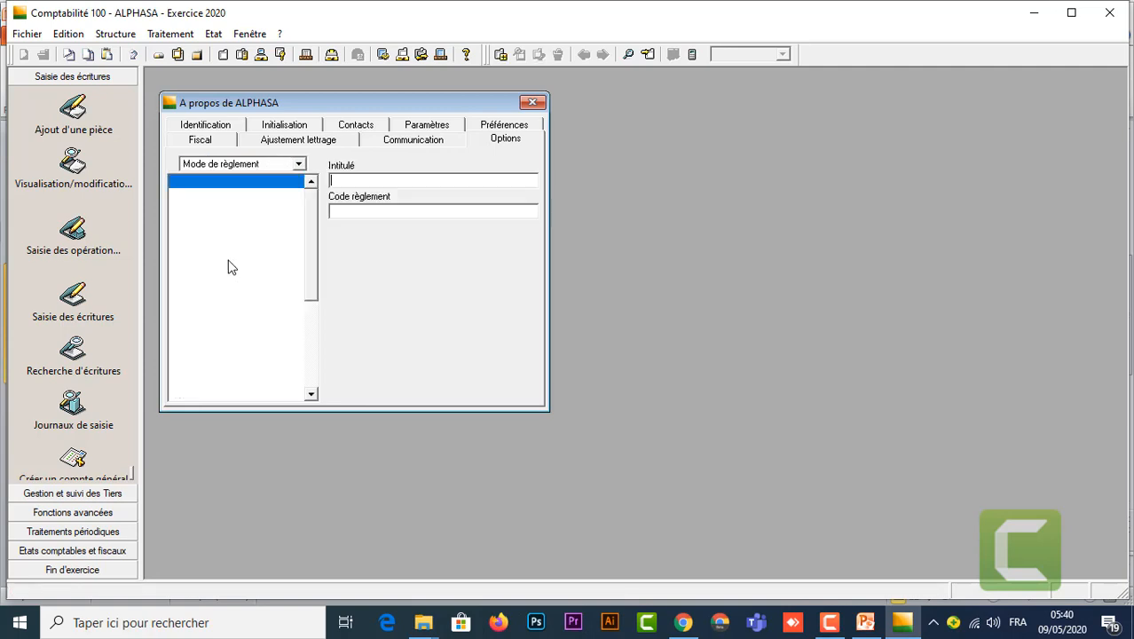
# Step: Add Chèque, Traite, Espèces and Virement bancaire as payment methods, then return to PowerPoint
pyautogui.click(347, 178)
pyautogui.write('Ch')
pyautogui.write('èque')
pyautogui.press('Return')
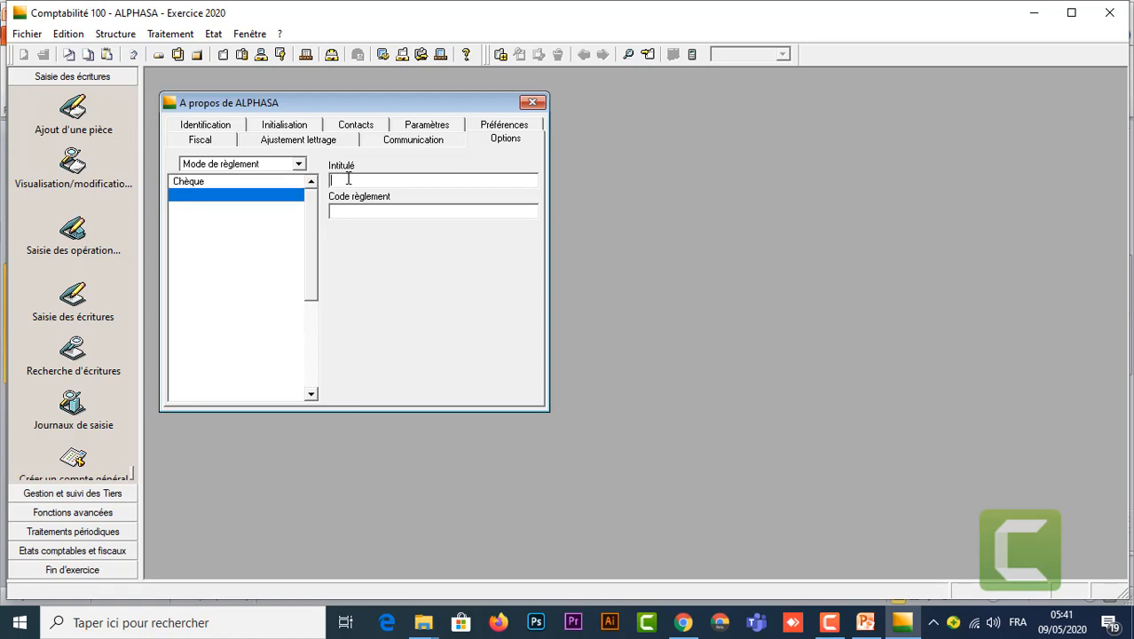
pyautogui.write('Traite')
pyautogui.press('Return')
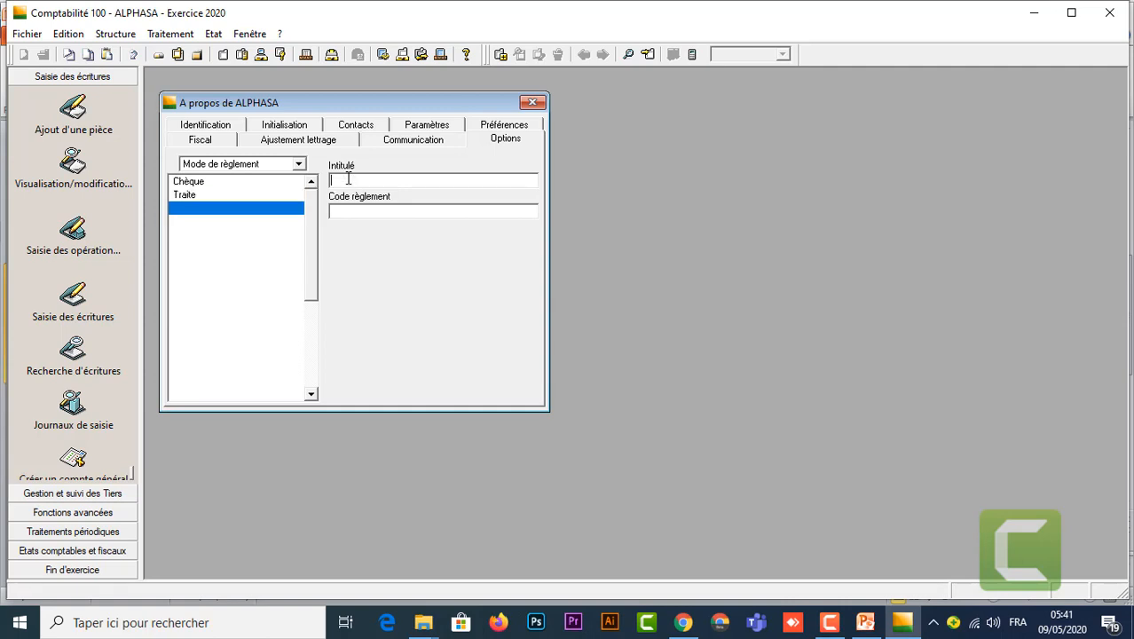
pyautogui.write('E')
pyautogui.write('spèces')
pyautogui.press('Return')
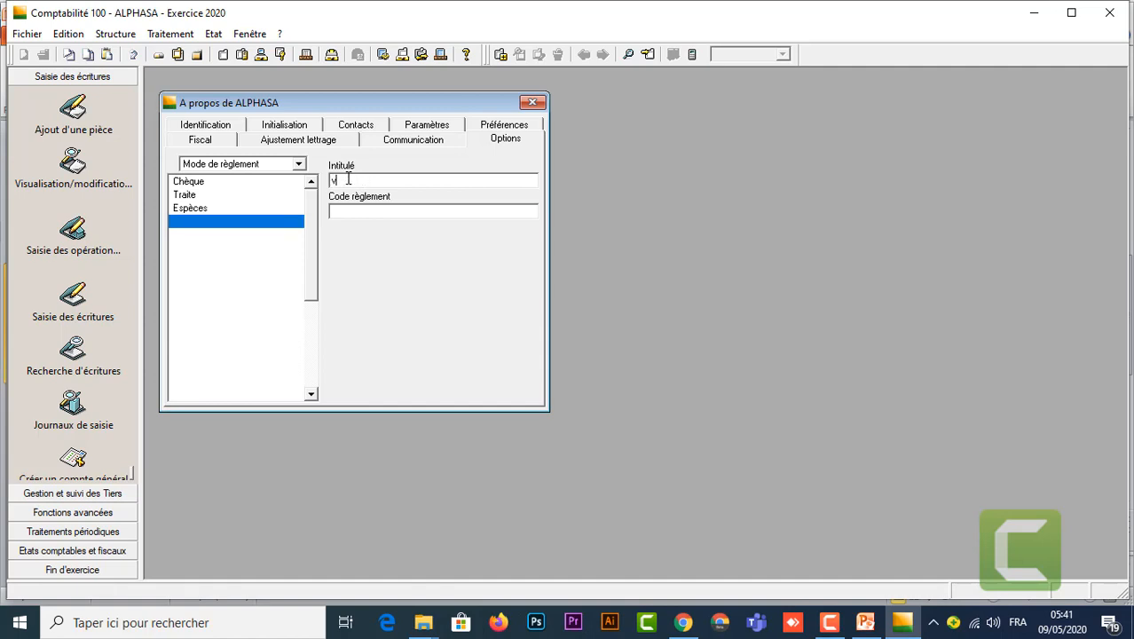
pyautogui.write('Virement bancaire')
pyautogui.press('Return')
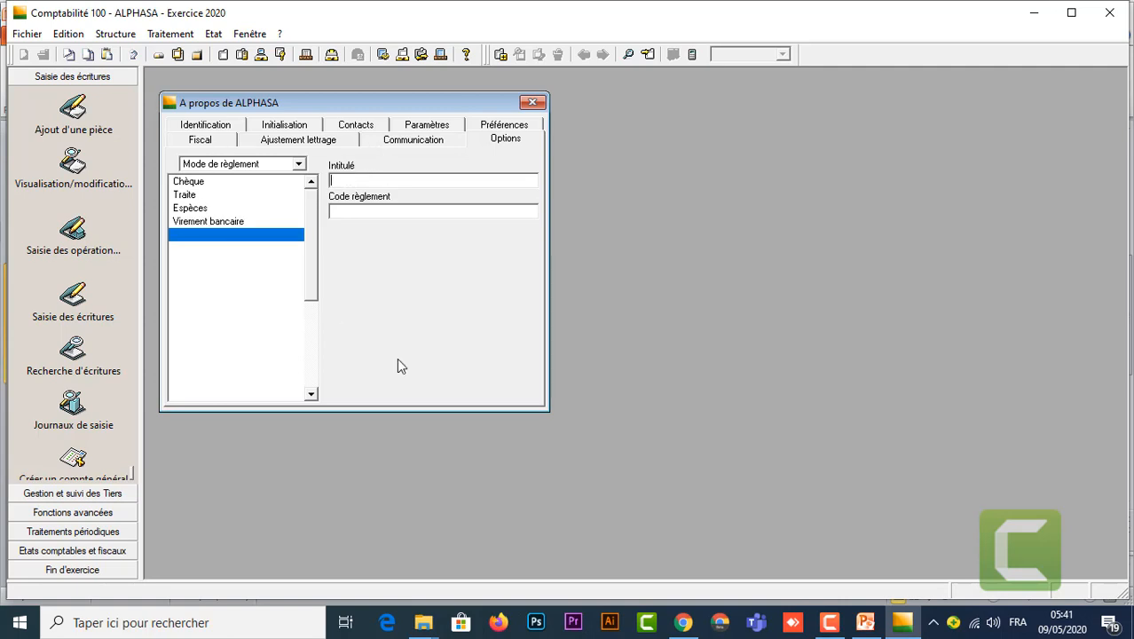
pyautogui.moveTo(853, 627)
pyautogui.click(877, 575)
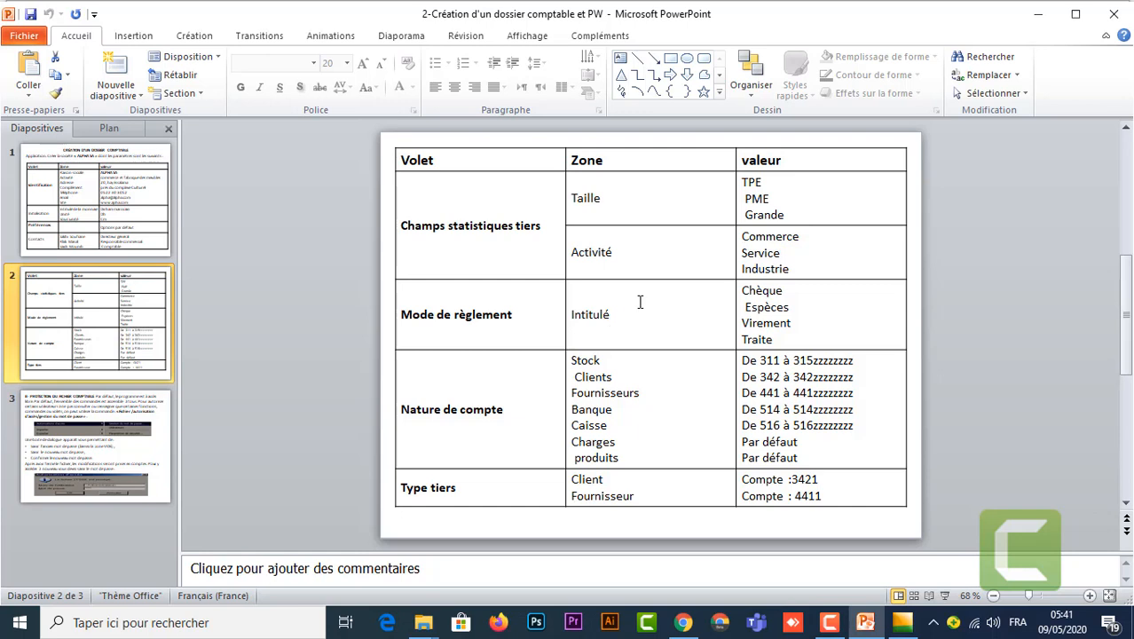
# Step: Delete the stray space before Clients in the slide's Zone column, then return to ALPHASA
pyautogui.click(460, 432)
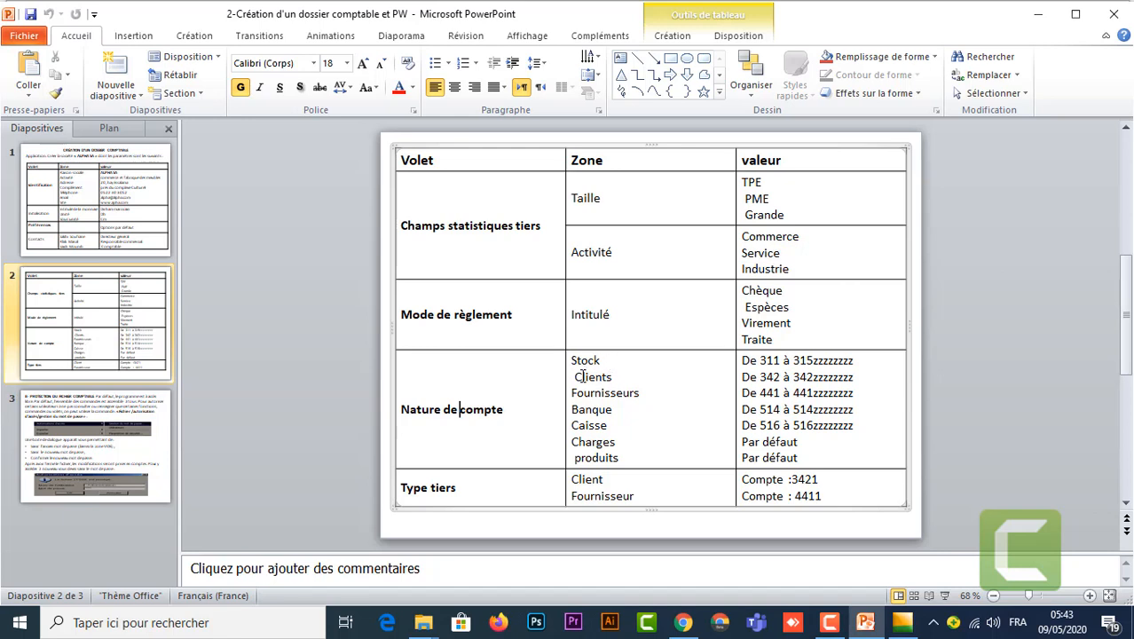
pyautogui.click(573, 376)
pyautogui.press('BackSpace')
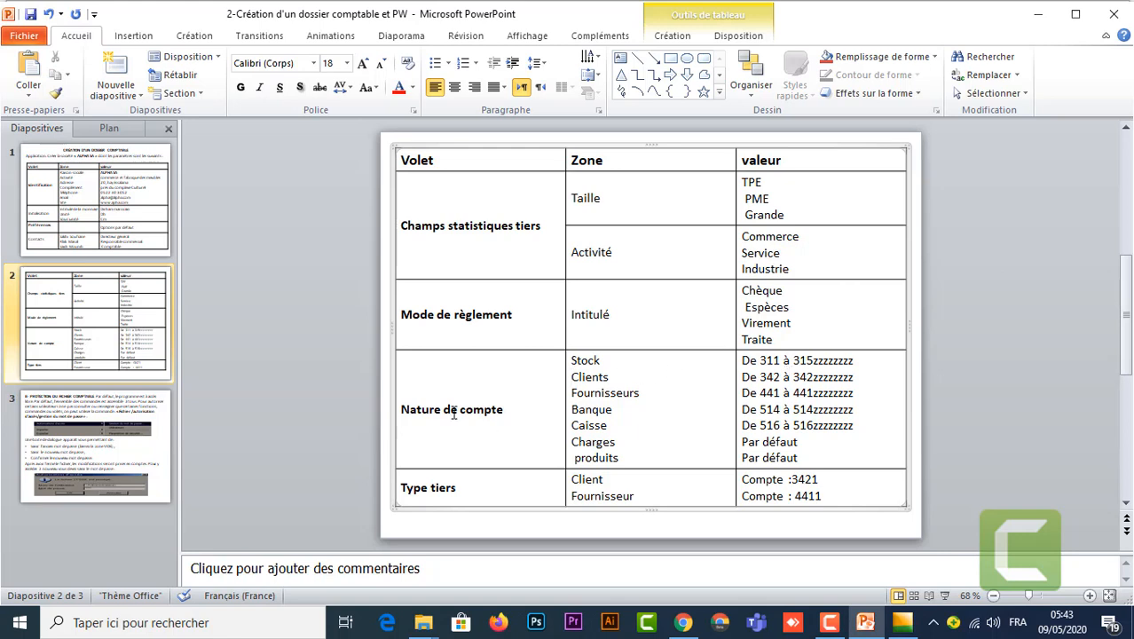
pyautogui.moveTo(901, 623)
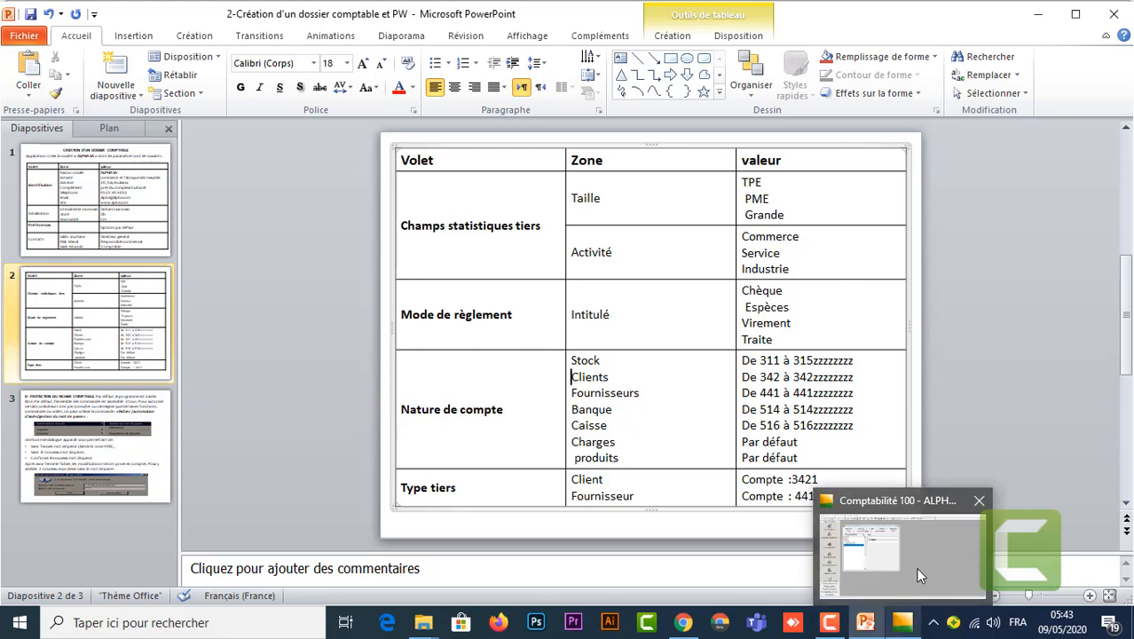
pyautogui.click(918, 575)
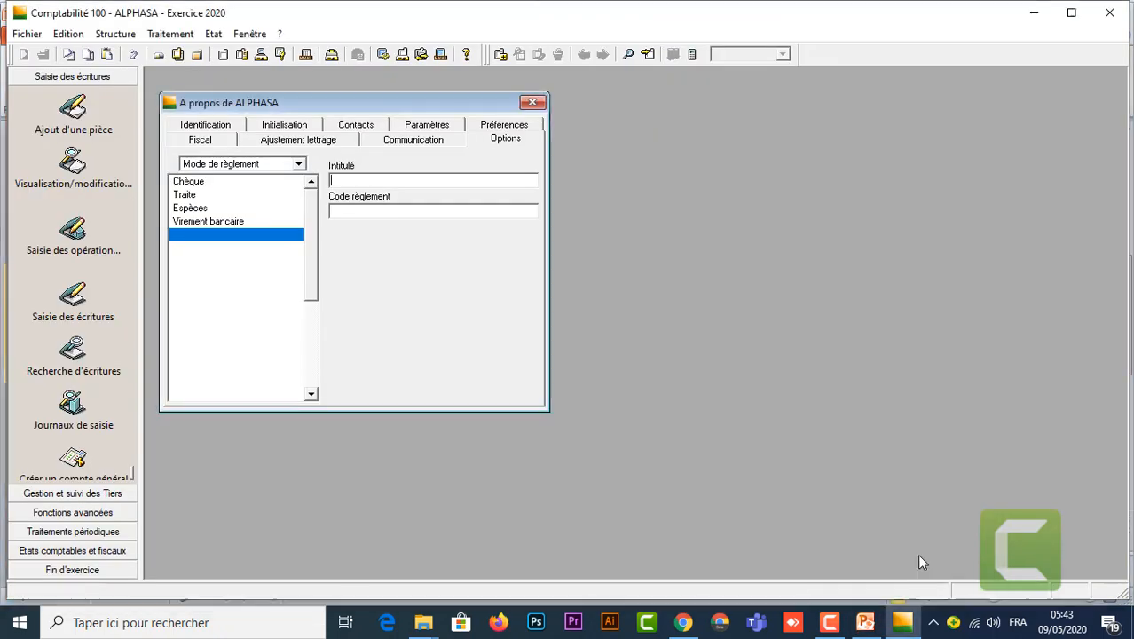
# Step: Open the Nature de compte values from the Options categories
pyautogui.click(299, 165)
pyautogui.click(202, 180)
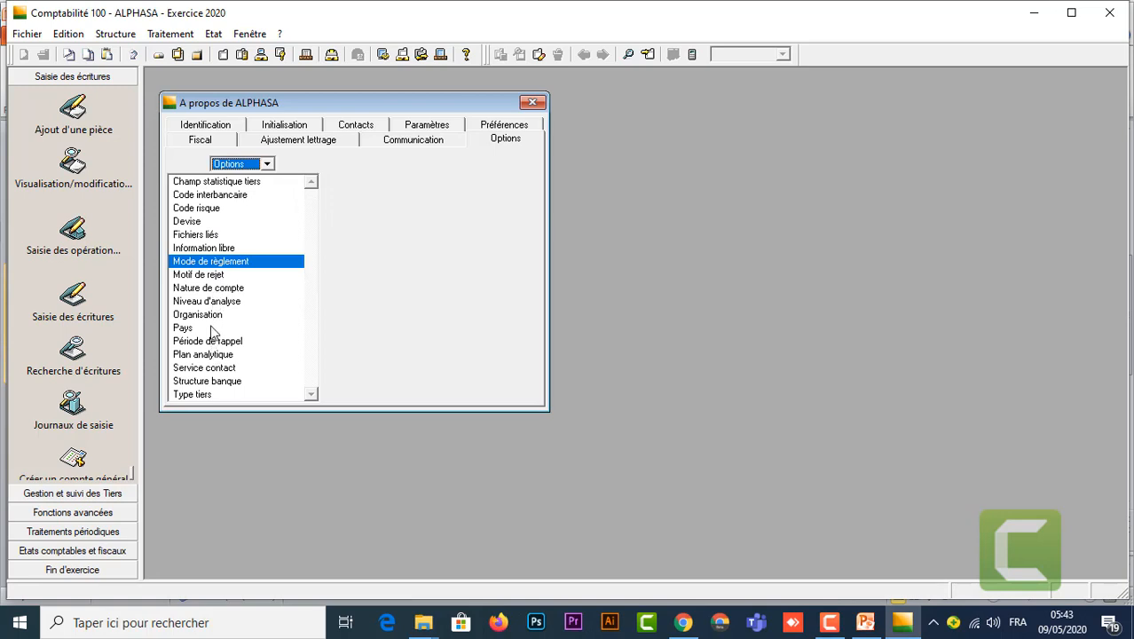
pyautogui.click(230, 288)
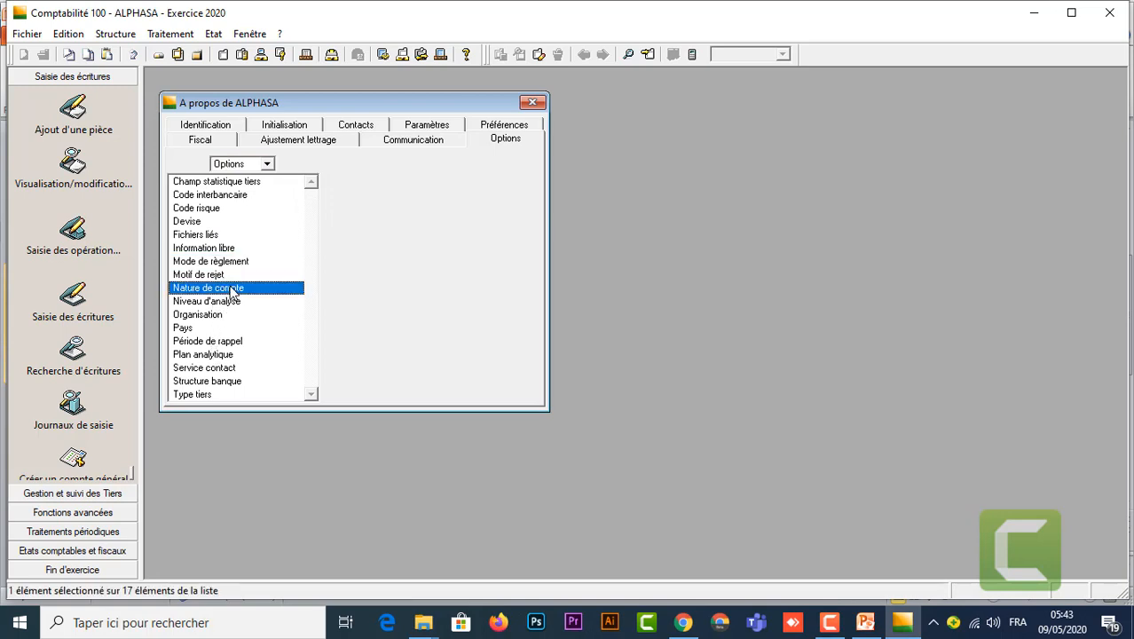
pyautogui.doubleClick(230, 288)
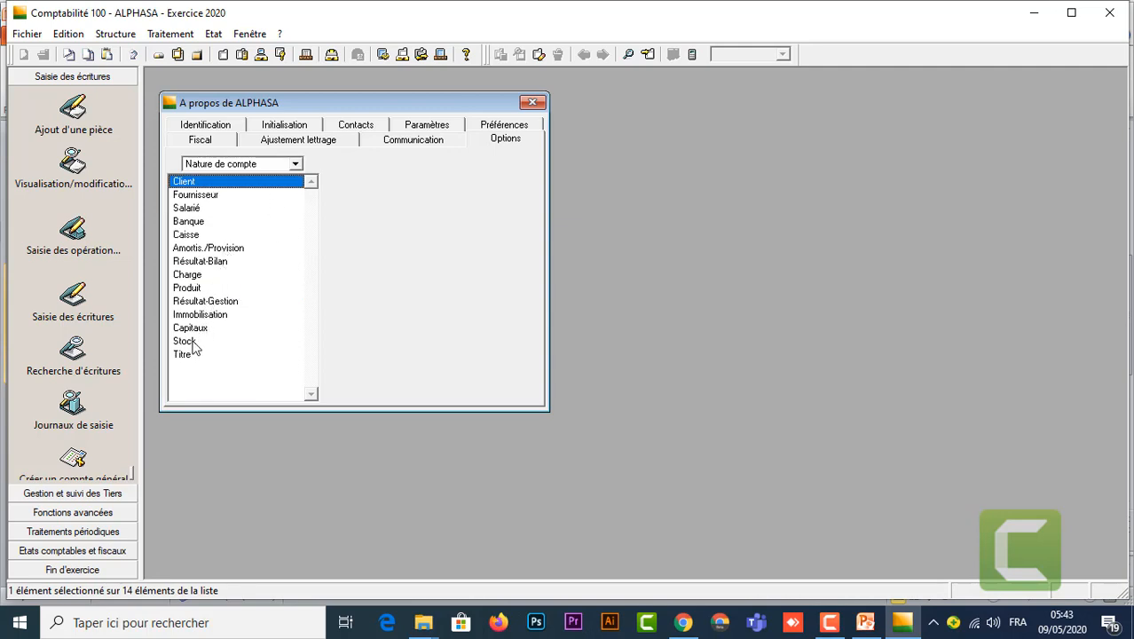
# Step: Set the Stock account nature's range from 311 to 315ZZZZZZZZZZ
pyautogui.click(193, 344)
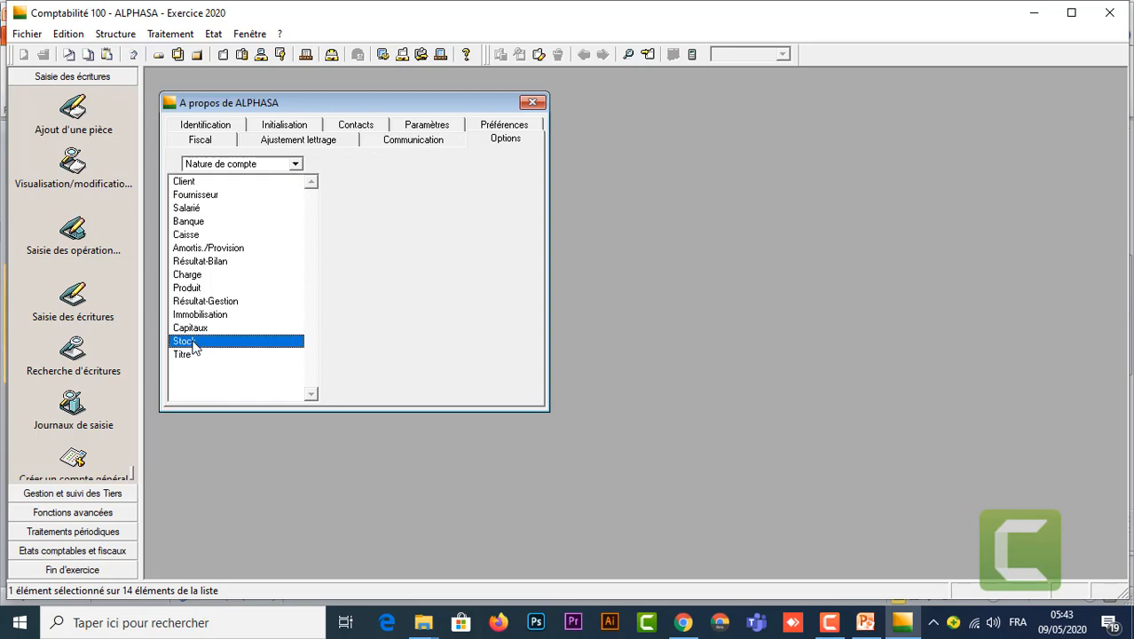
pyautogui.doubleClick(194, 345)
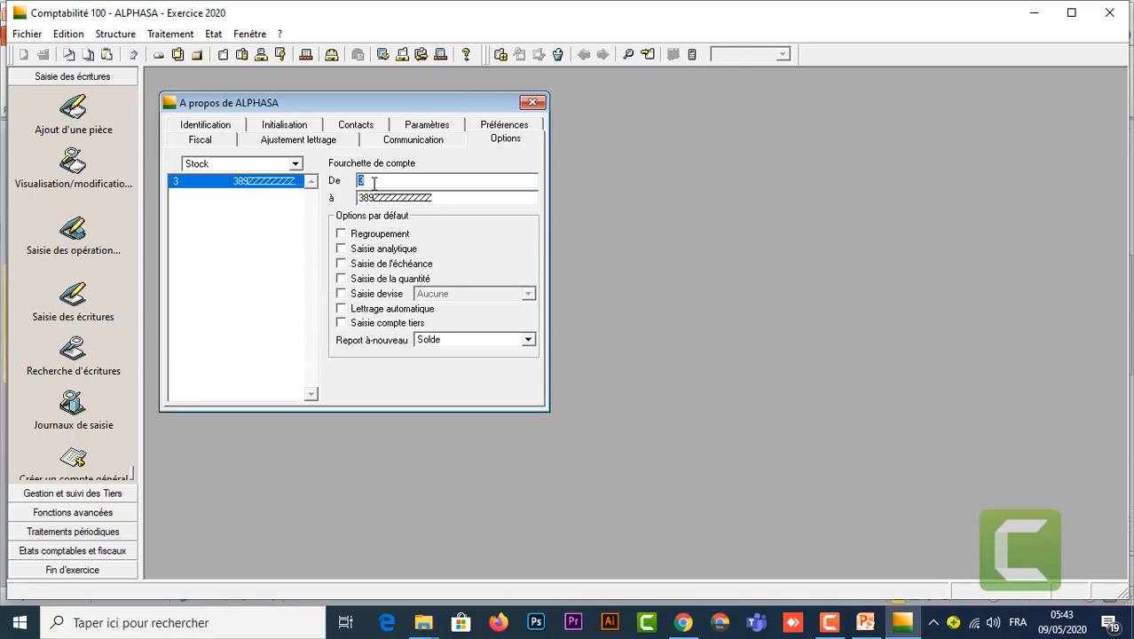
pyautogui.write('311')
pyautogui.press('Tab')
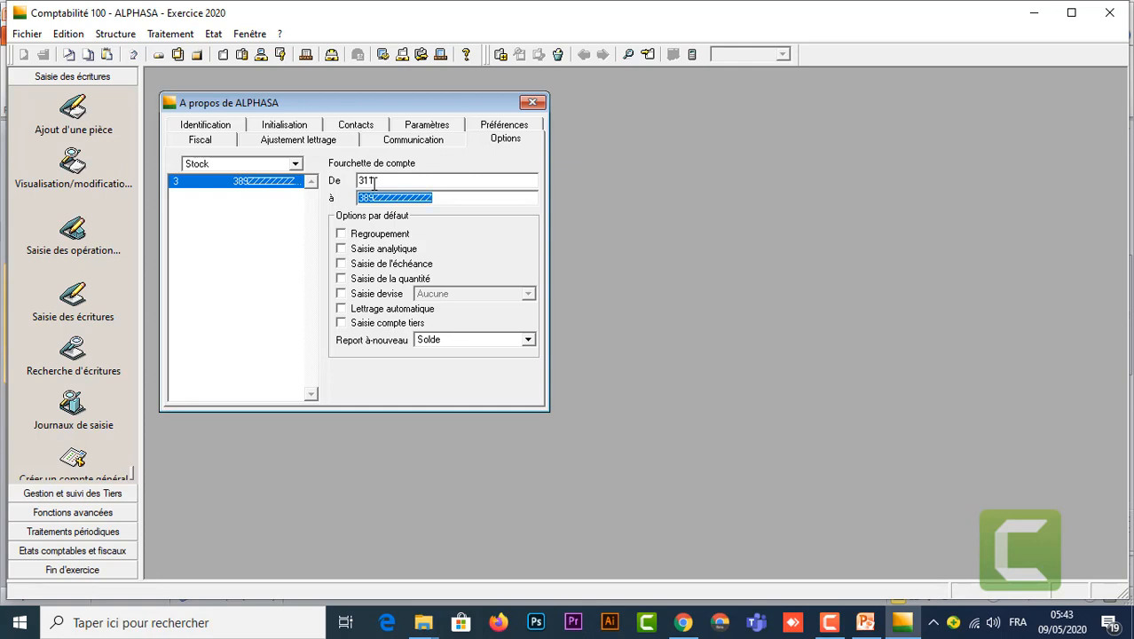
pyautogui.write('315')
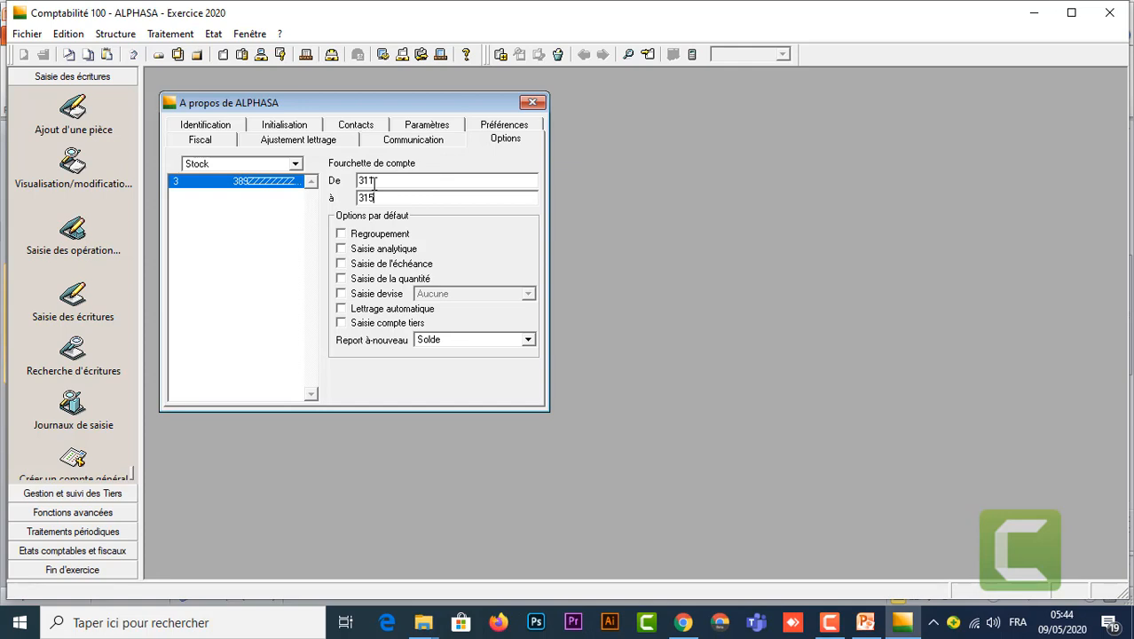
pyautogui.write('ZZZZZZZZZZ')
pyautogui.press('Return')
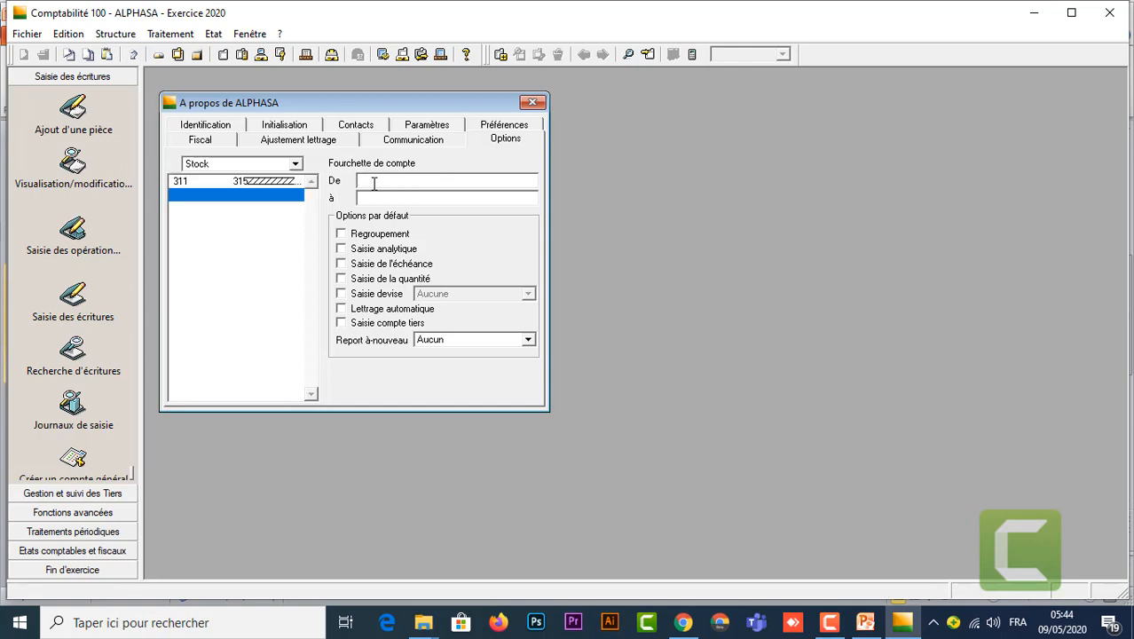
# Step: Select the Client account nature, check the PowerPoint table, then open Client's ranges
pyautogui.click(295, 164)
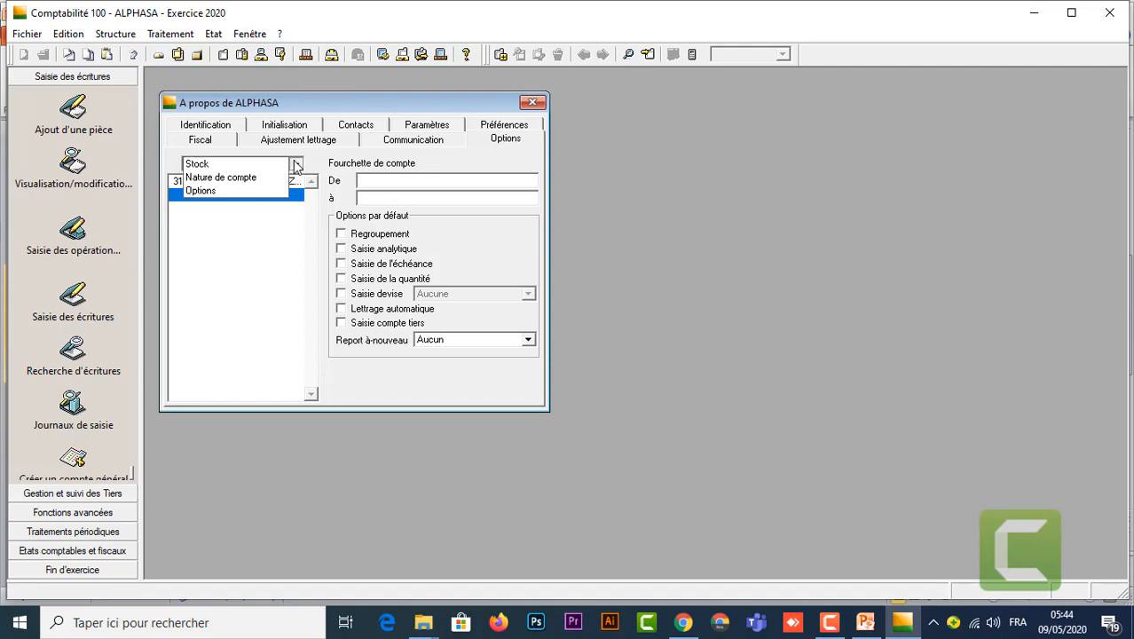
pyautogui.click(244, 178)
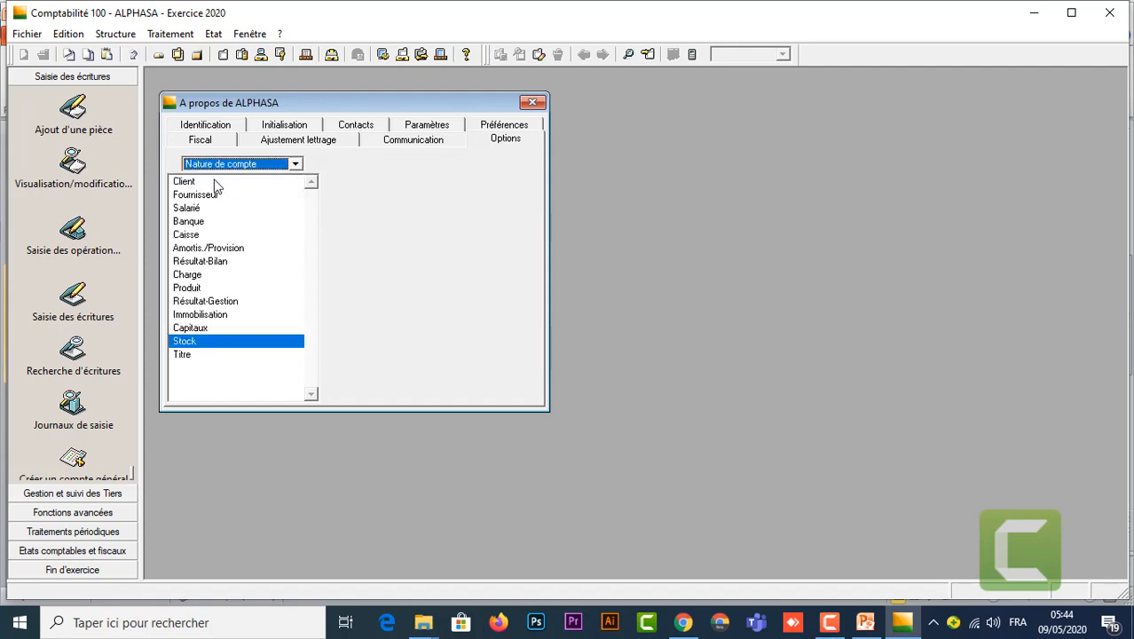
pyautogui.click(211, 183)
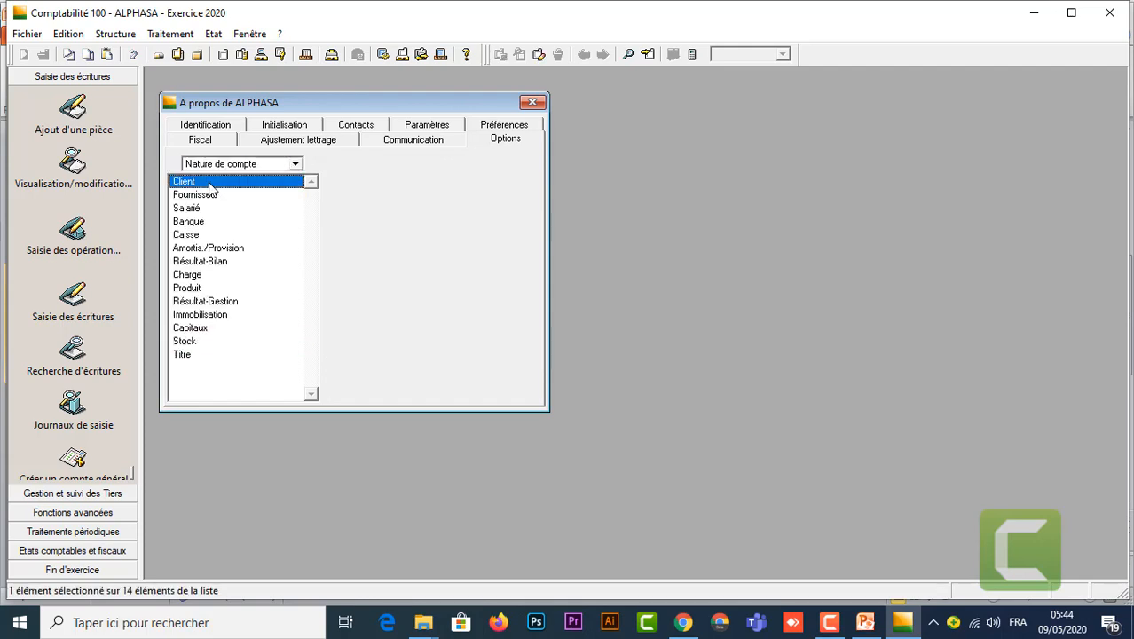
pyautogui.moveTo(861, 628)
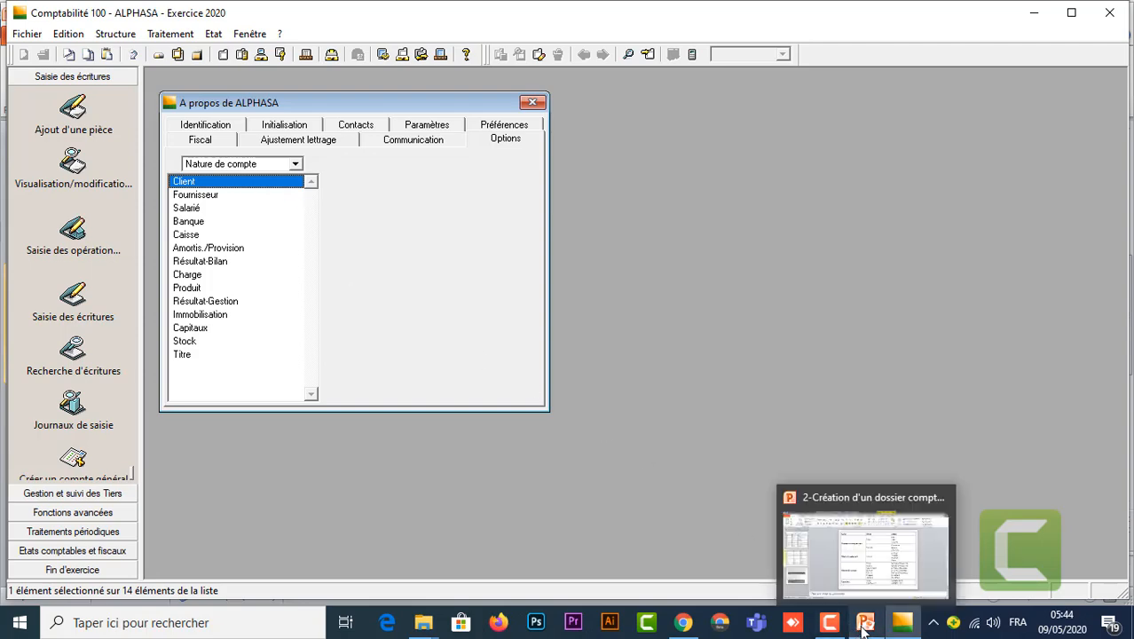
pyautogui.click(857, 581)
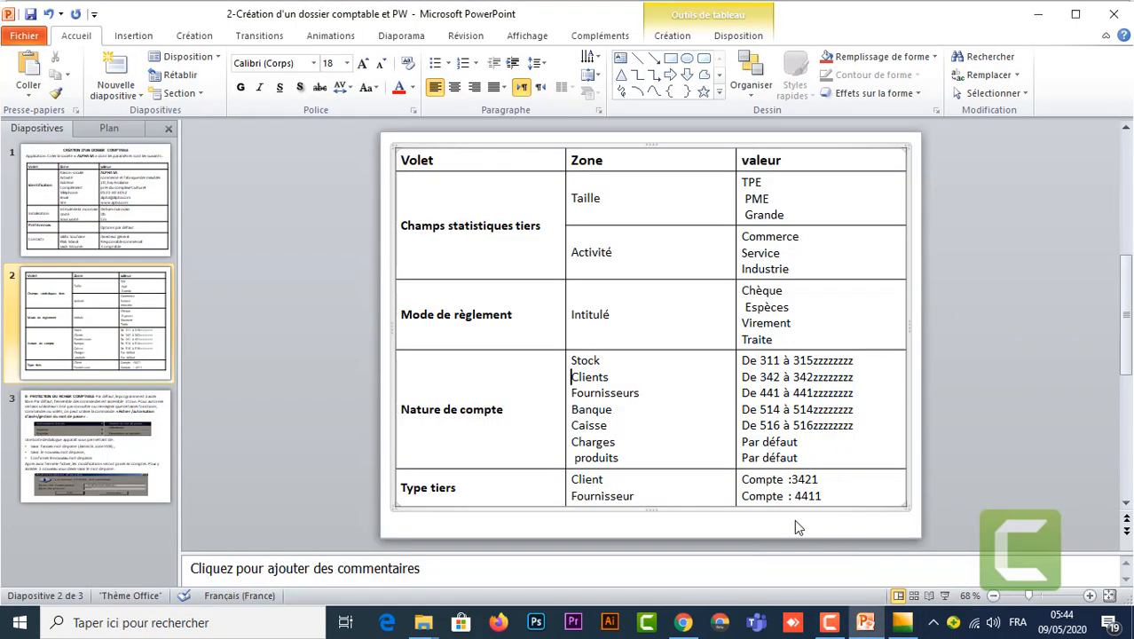
pyautogui.moveTo(903, 626)
pyautogui.click(901, 557)
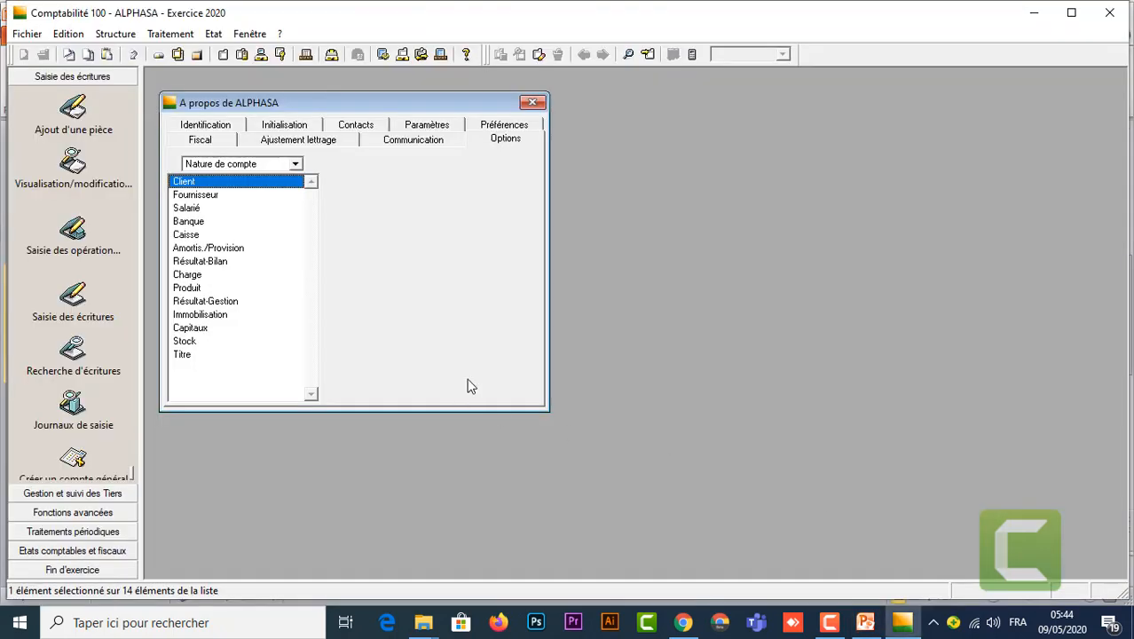
pyautogui.click(229, 184)
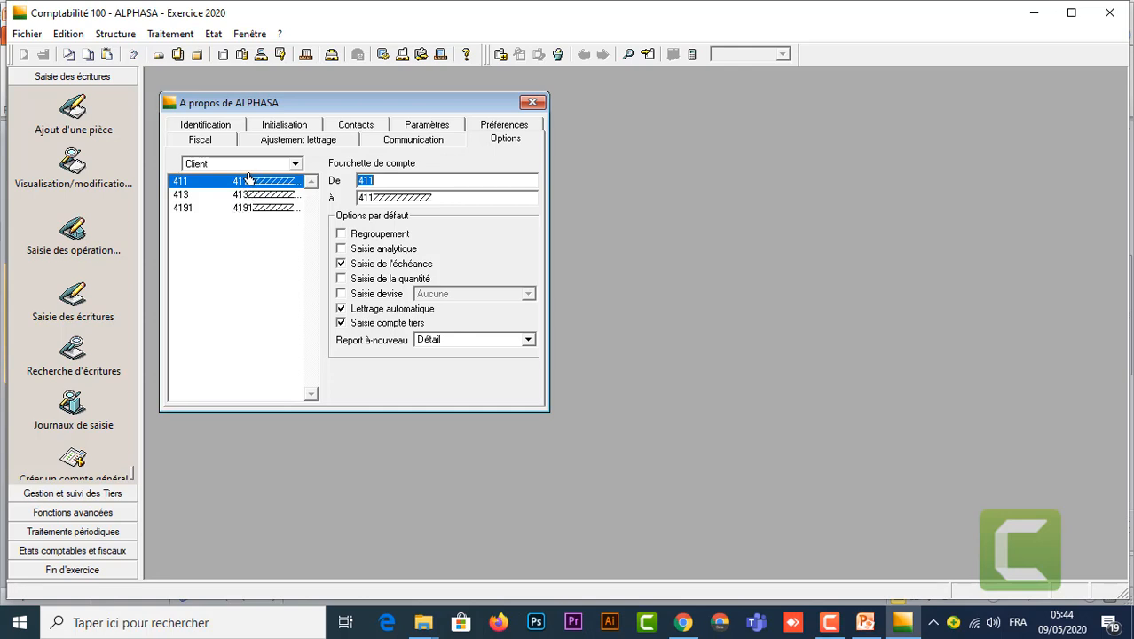
# Step: Delete the Client ranges 4191, 413 and 411, leaving the range list empty
pyautogui.click(251, 223)
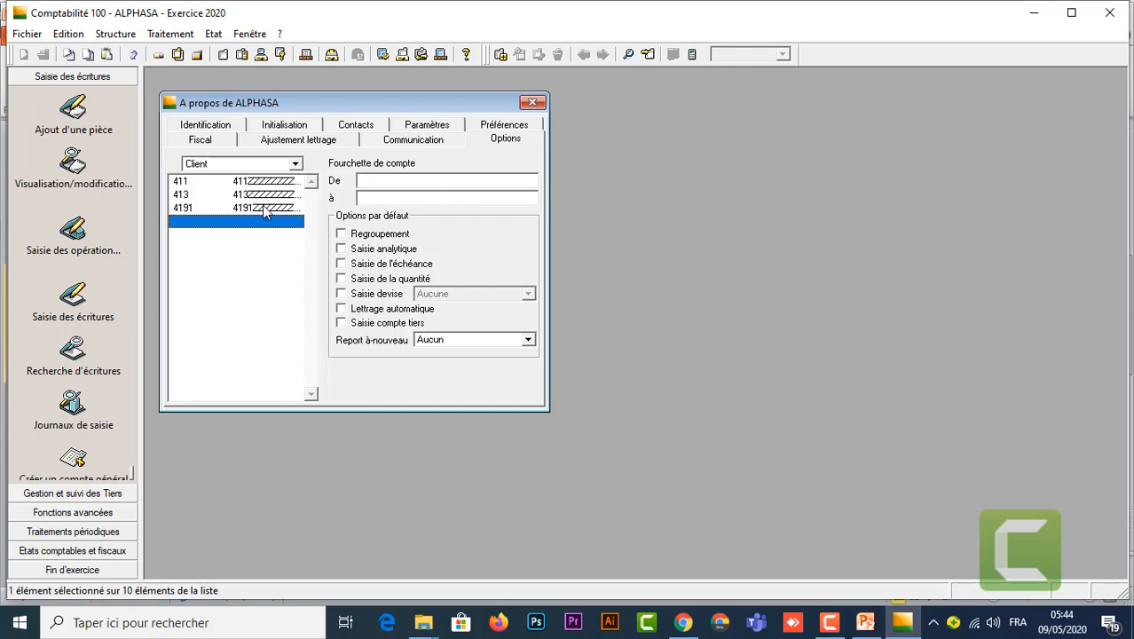
pyautogui.click(263, 205)
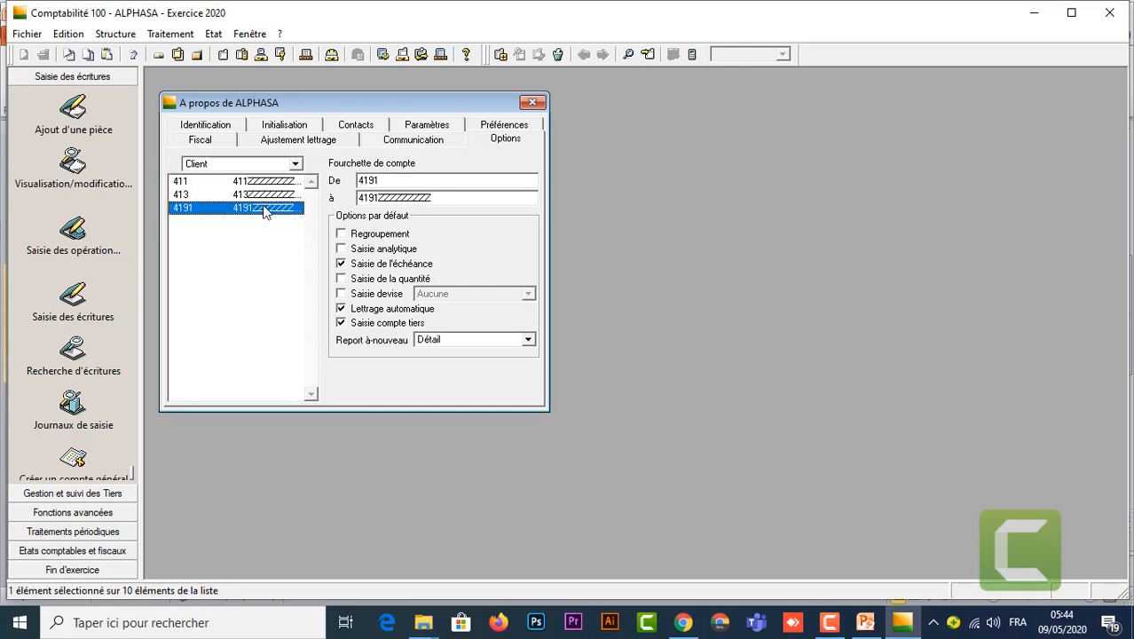
pyautogui.rightClick(264, 211)
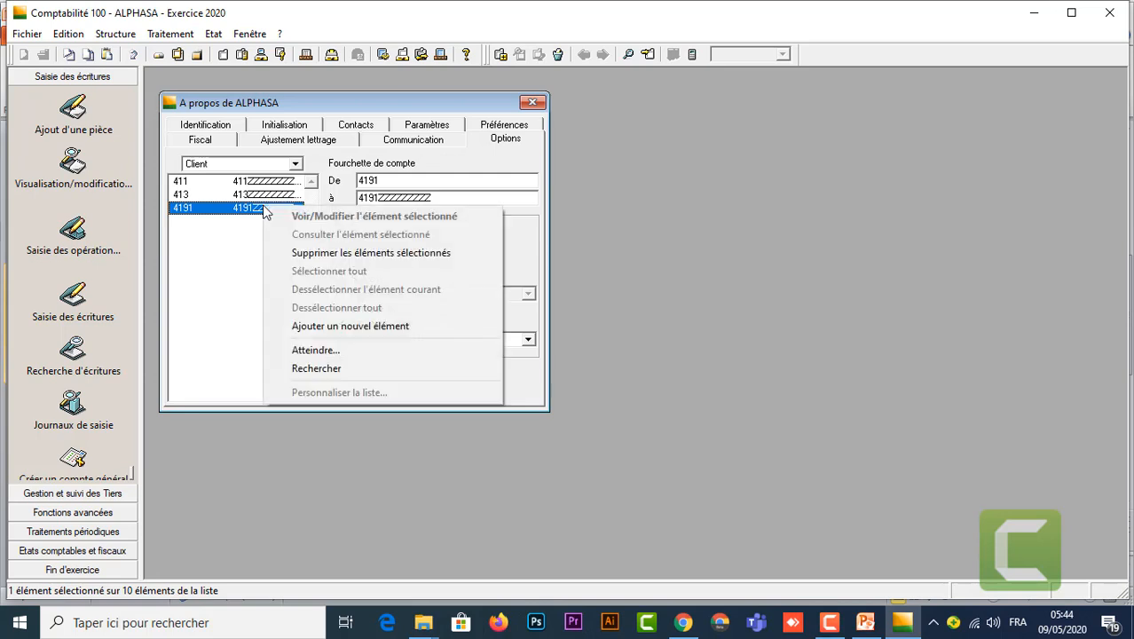
pyautogui.click(333, 255)
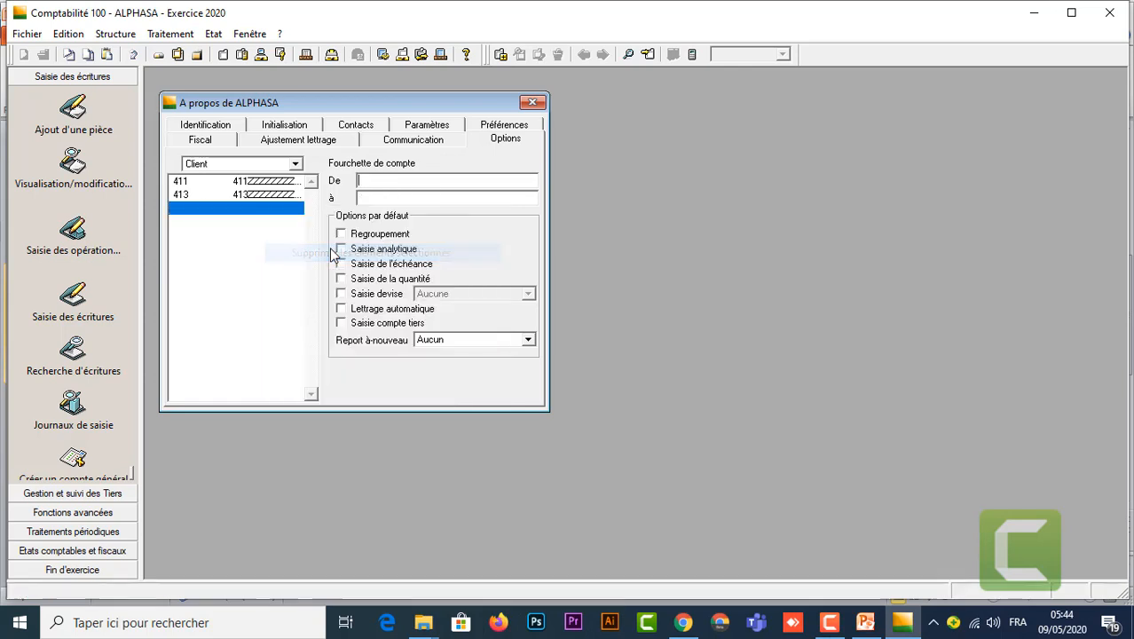
pyautogui.click(275, 195)
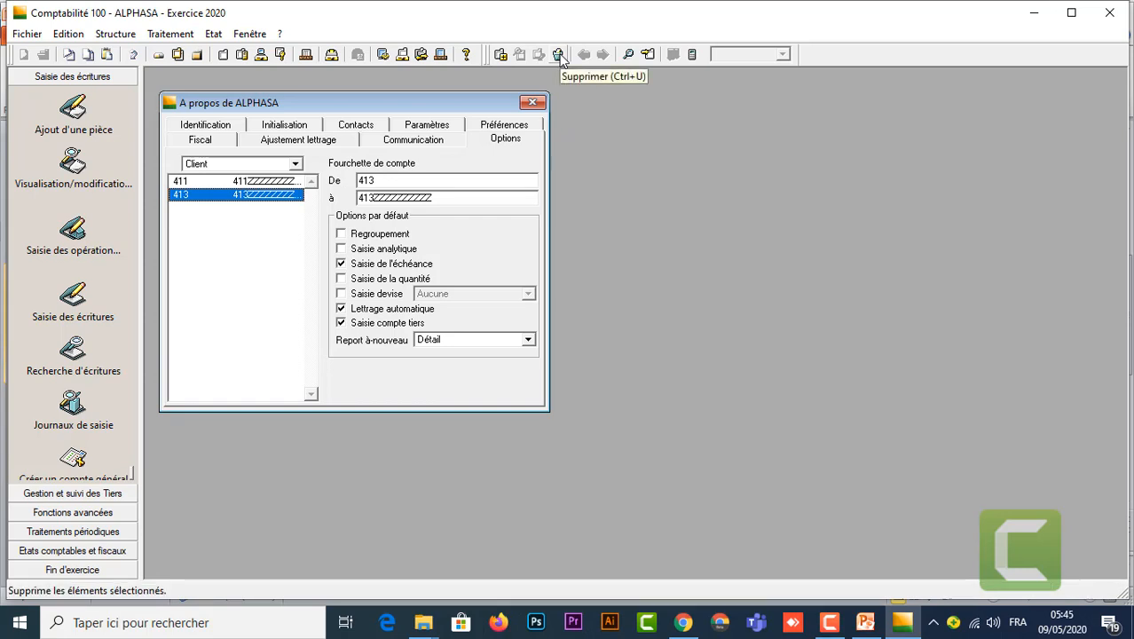
pyautogui.click(560, 56)
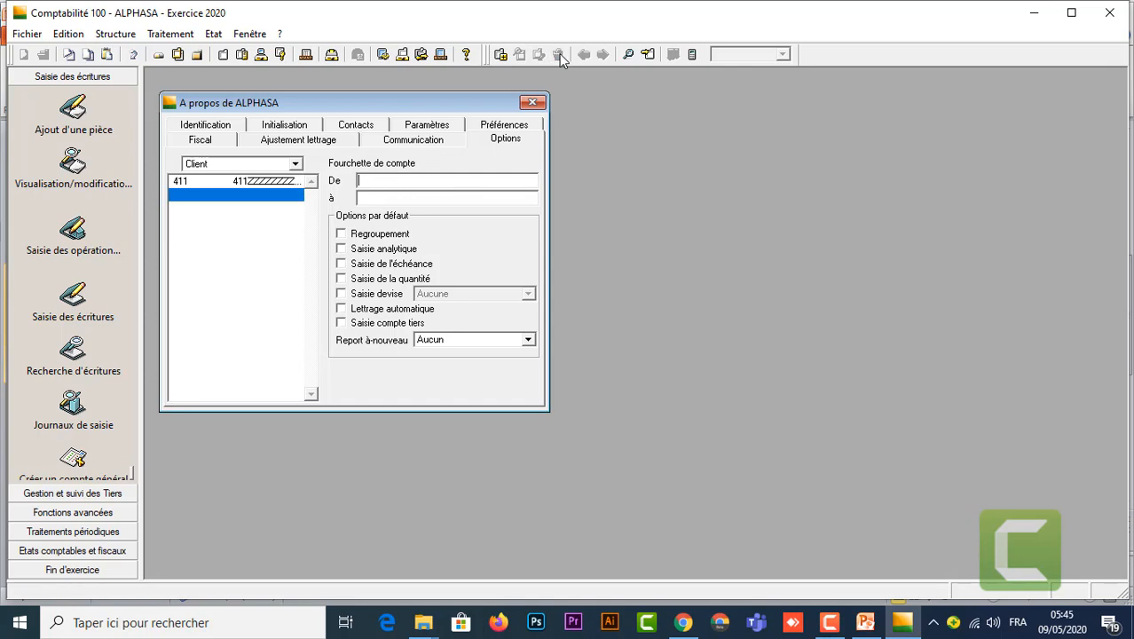
pyautogui.click(277, 183)
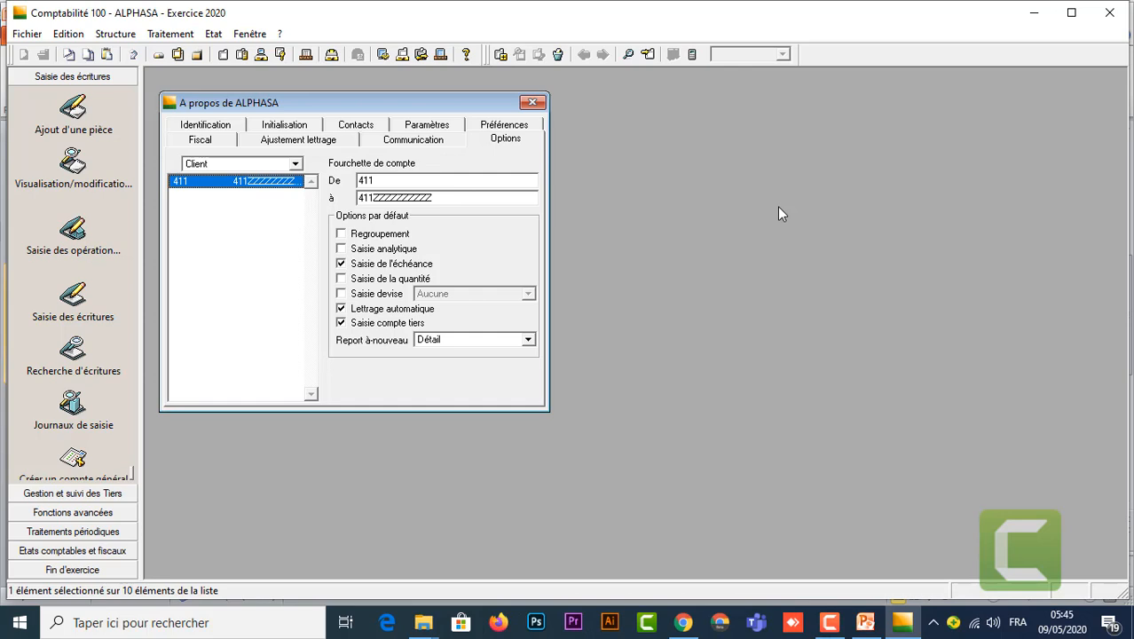
pyautogui.press('Delete')
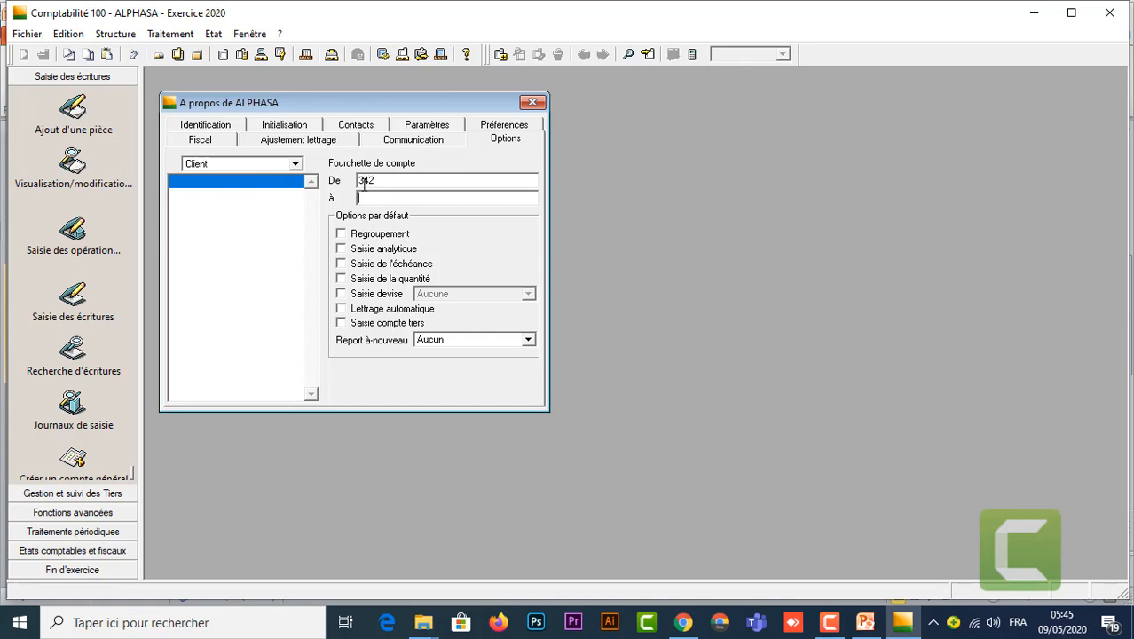
# Step: Enter 342ZZZZZZZZZZ as the end of the Client range starting at 342 and add it to the list
pyautogui.write('342ZZZZZZZZZZ')
pyautogui.click(500, 54)
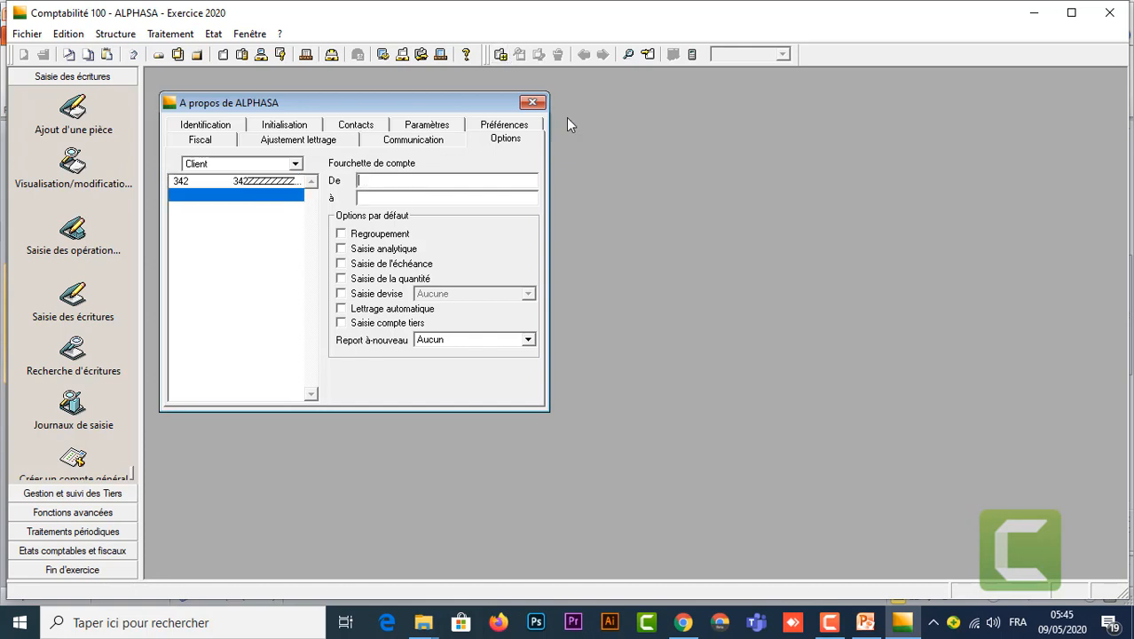
pyautogui.click(295, 164)
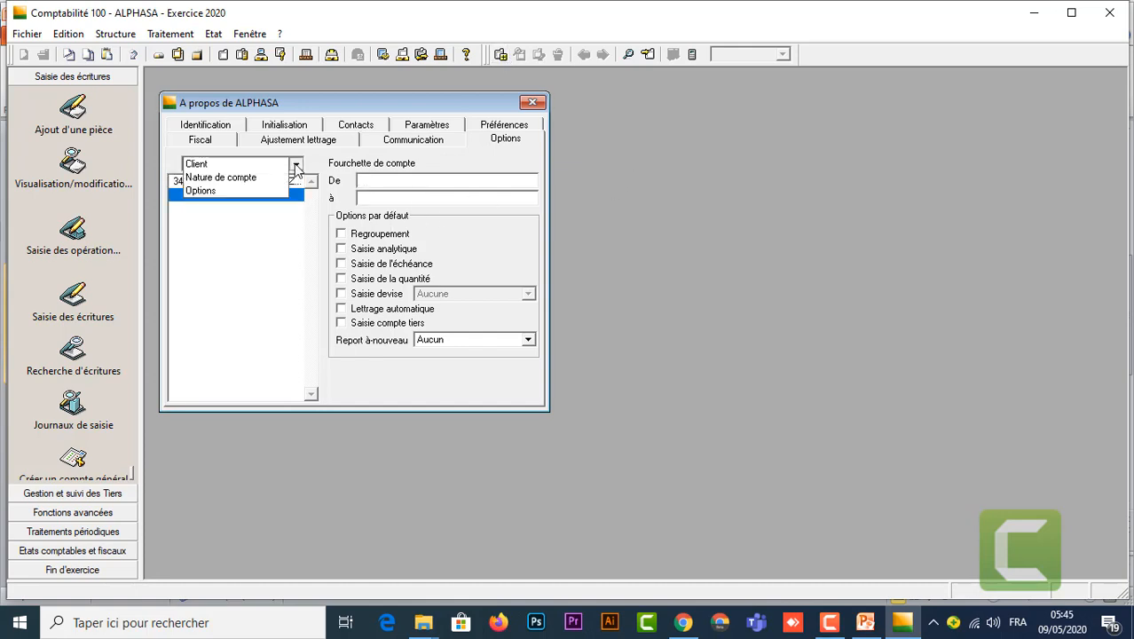
# Step: Open the Fournisseur account nature and delete its 4091, 404 and 403 ranges
pyautogui.click(254, 183)
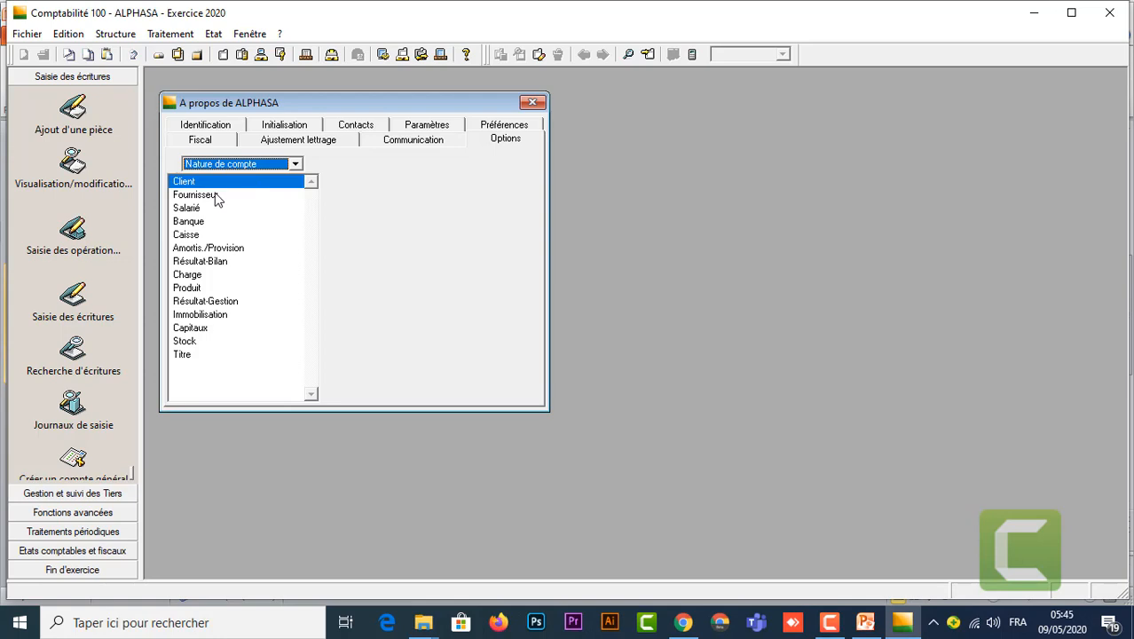
pyautogui.click(217, 196)
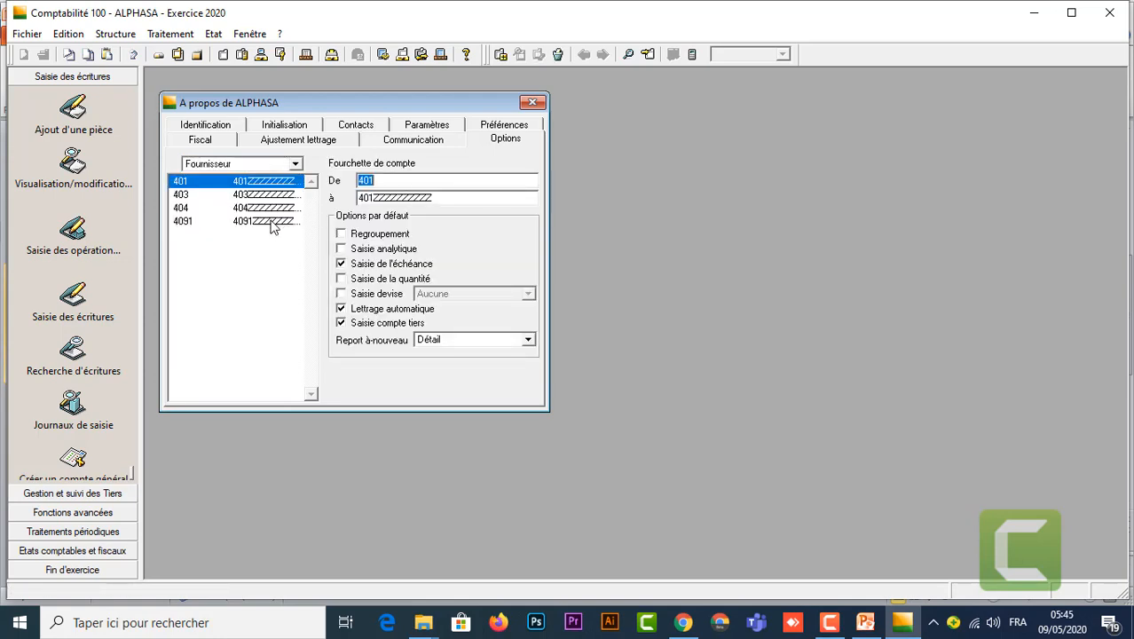
pyautogui.click(272, 221)
pyautogui.click(558, 54)
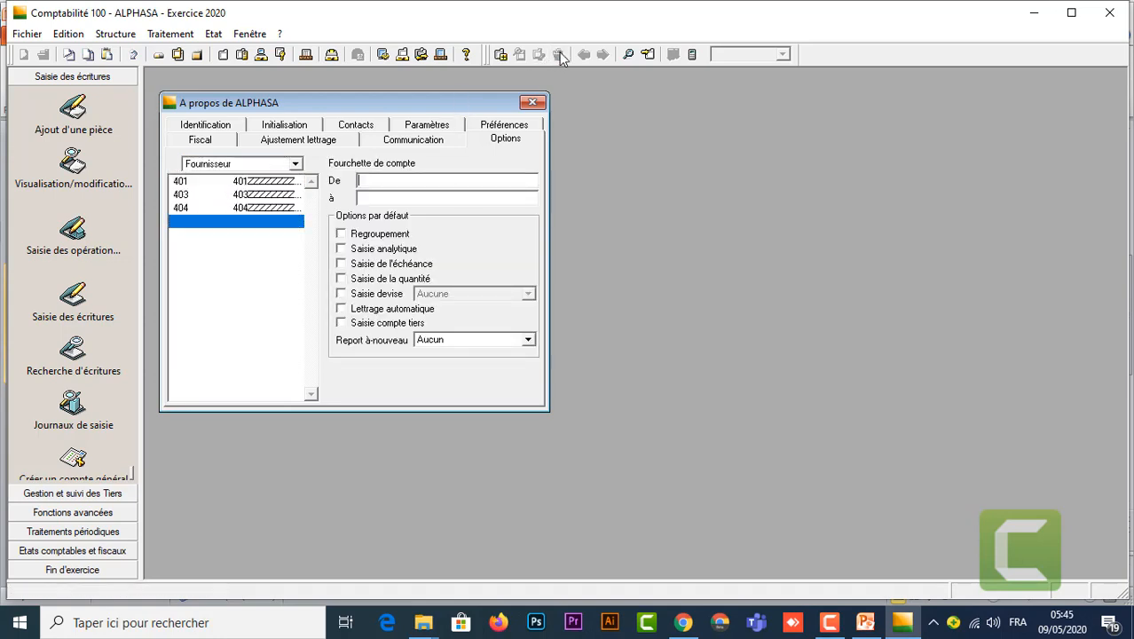
pyautogui.click(268, 207)
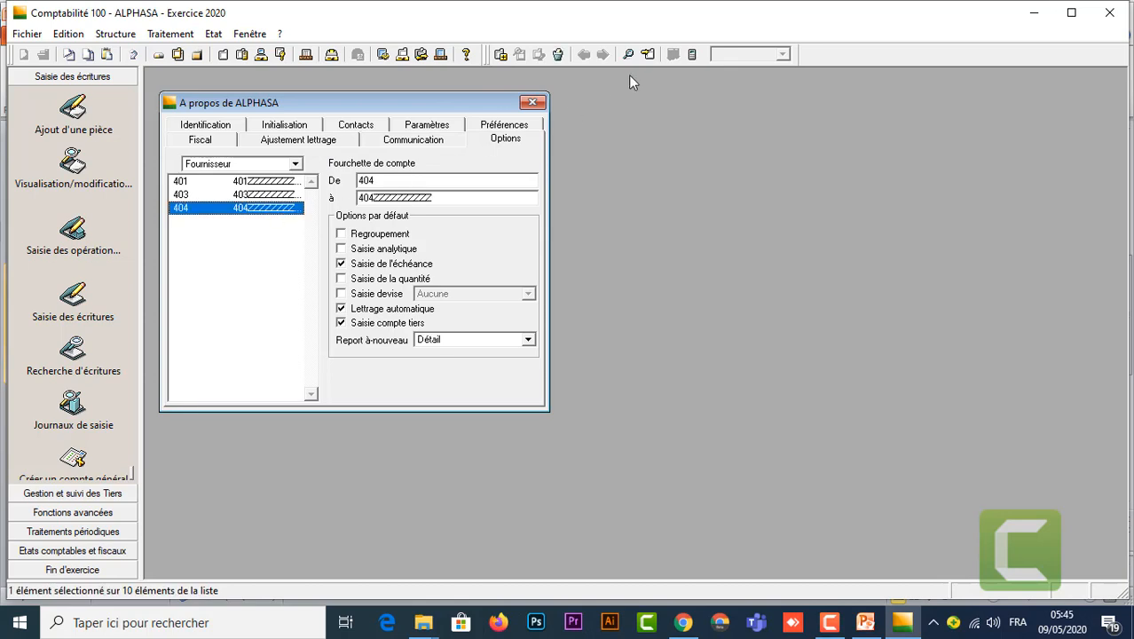
pyautogui.click(559, 54)
pyautogui.click(255, 191)
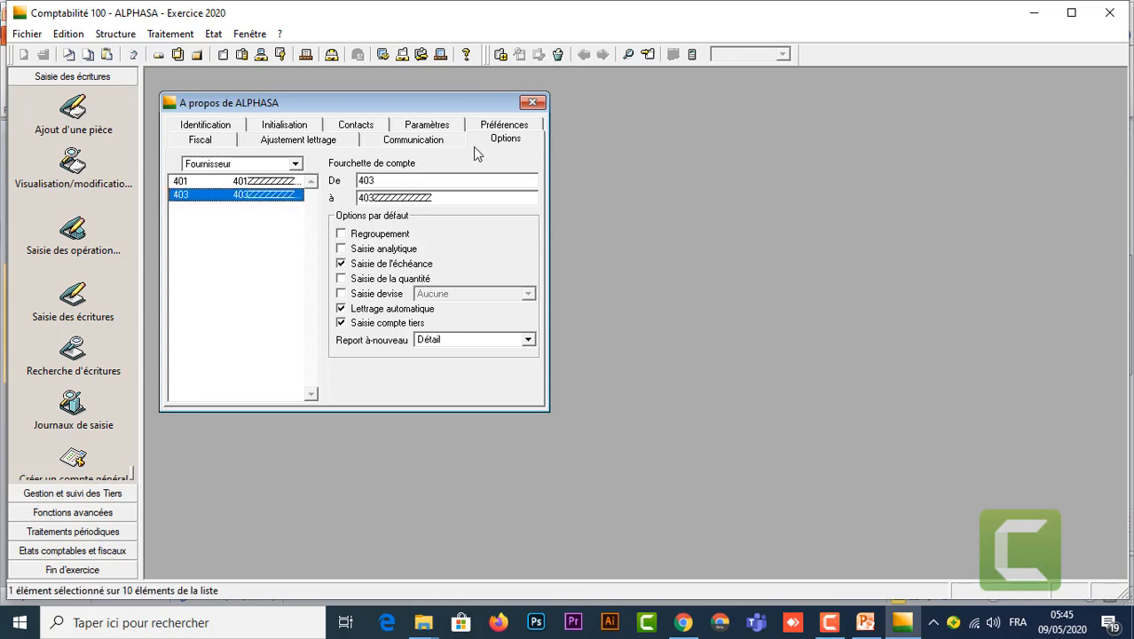
pyautogui.click(559, 54)
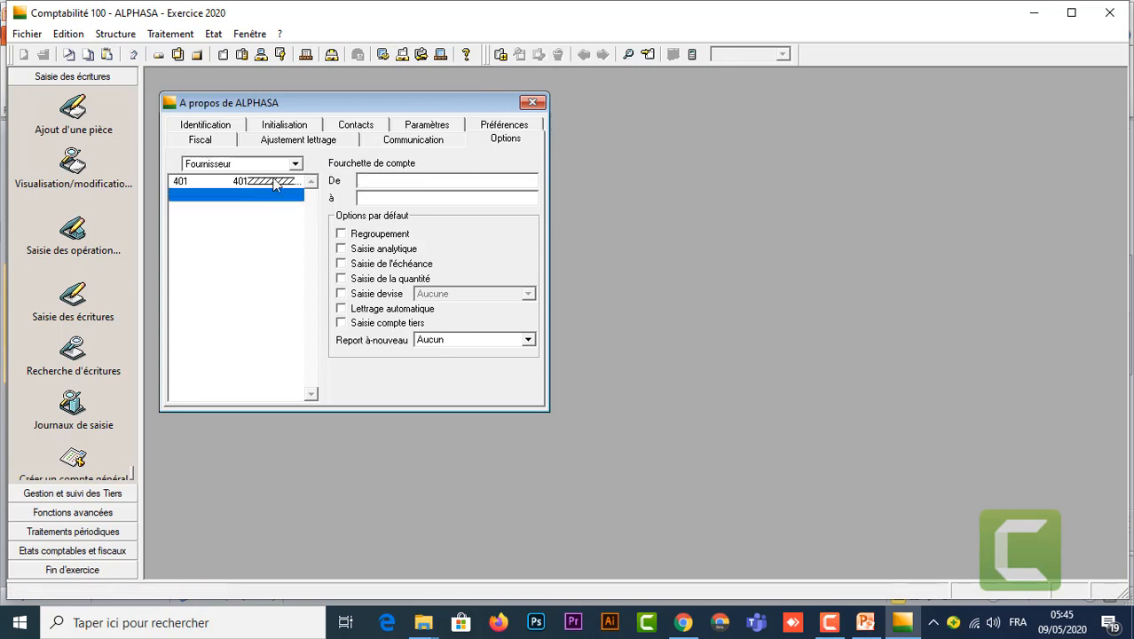
# Step: Change the remaining 401 range to 441 through 441ZZZZZZZZZ and add it
pyautogui.click(255, 181)
pyautogui.moveTo(376, 181); pyautogui.dragTo(354, 181)
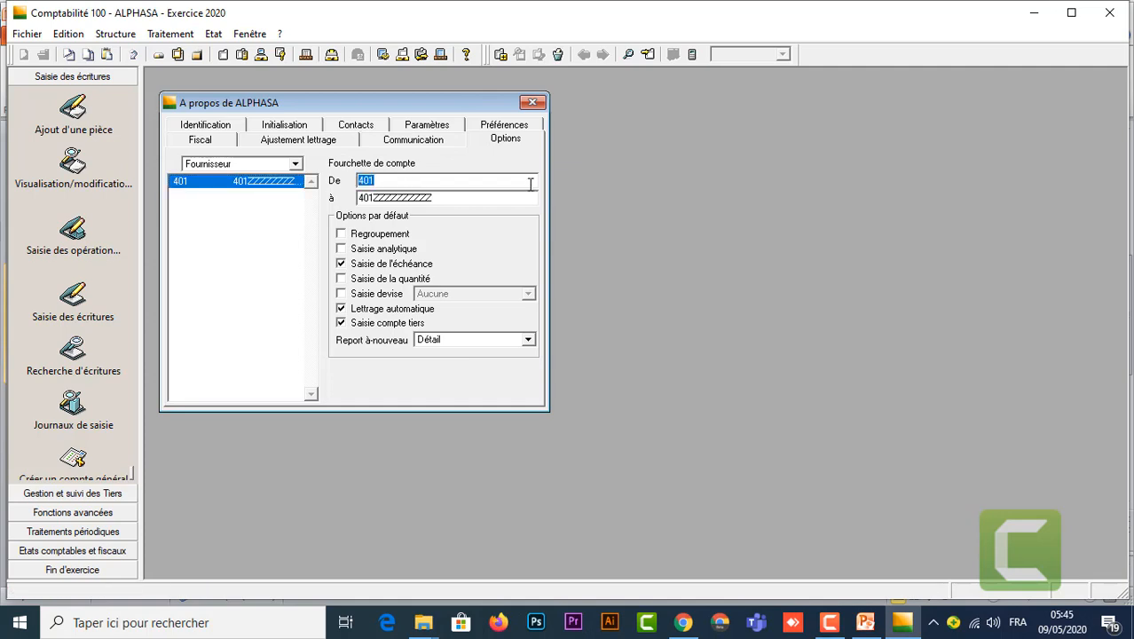
pyautogui.write('44')
pyautogui.press('Tab')
pyautogui.write('441')
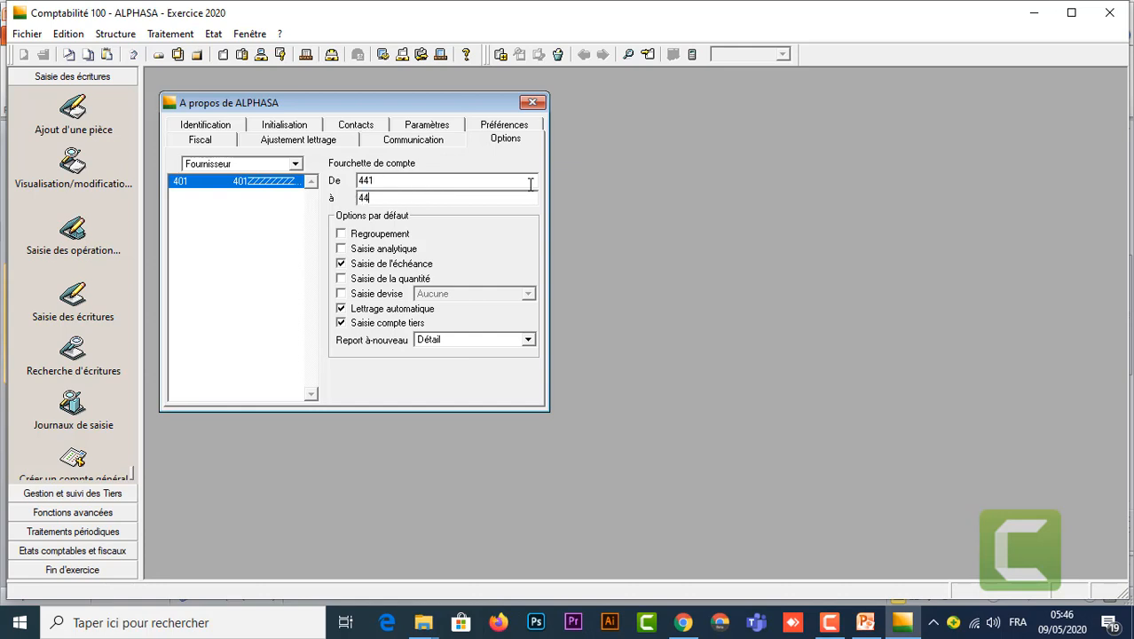
pyautogui.write('ZZZZZZZZZ')
pyautogui.click(501, 54)
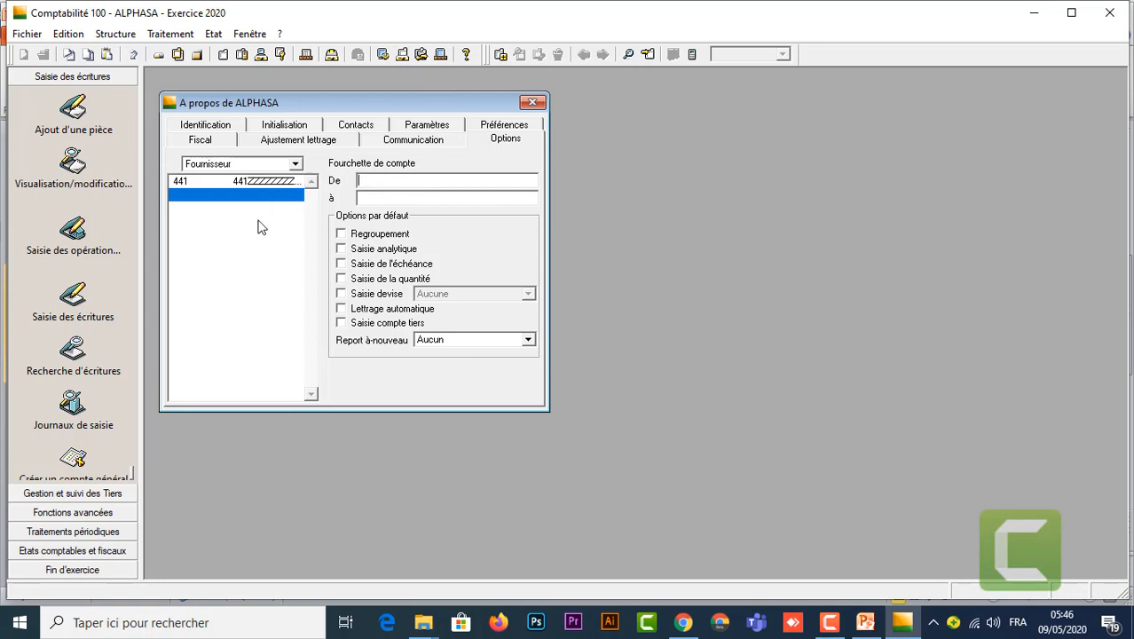
pyautogui.click(295, 165)
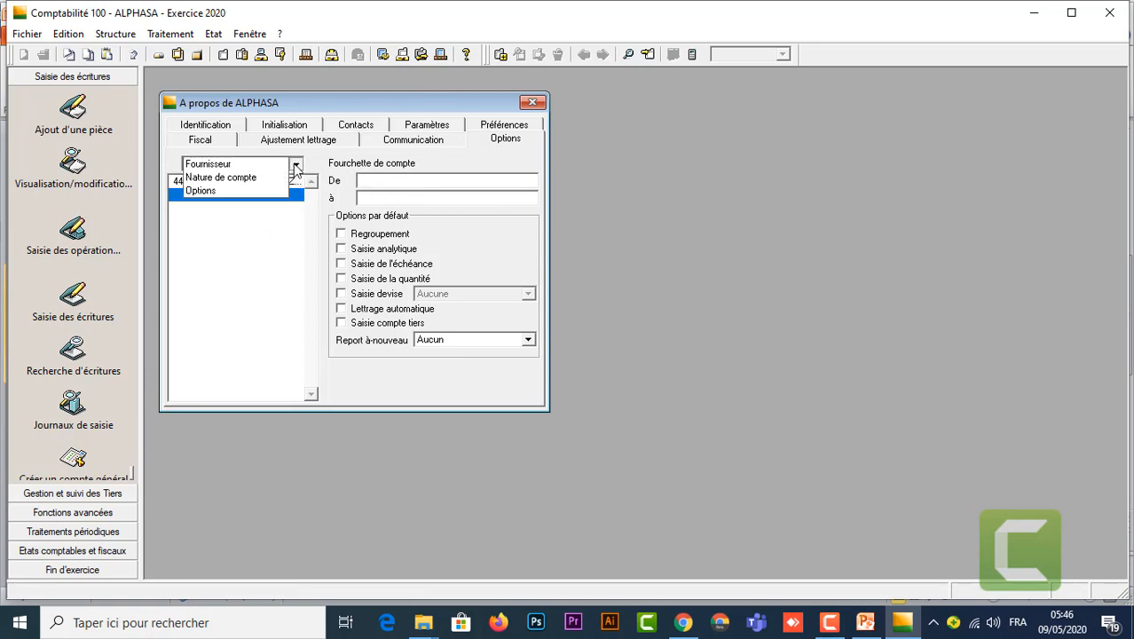
pyautogui.click(247, 178)
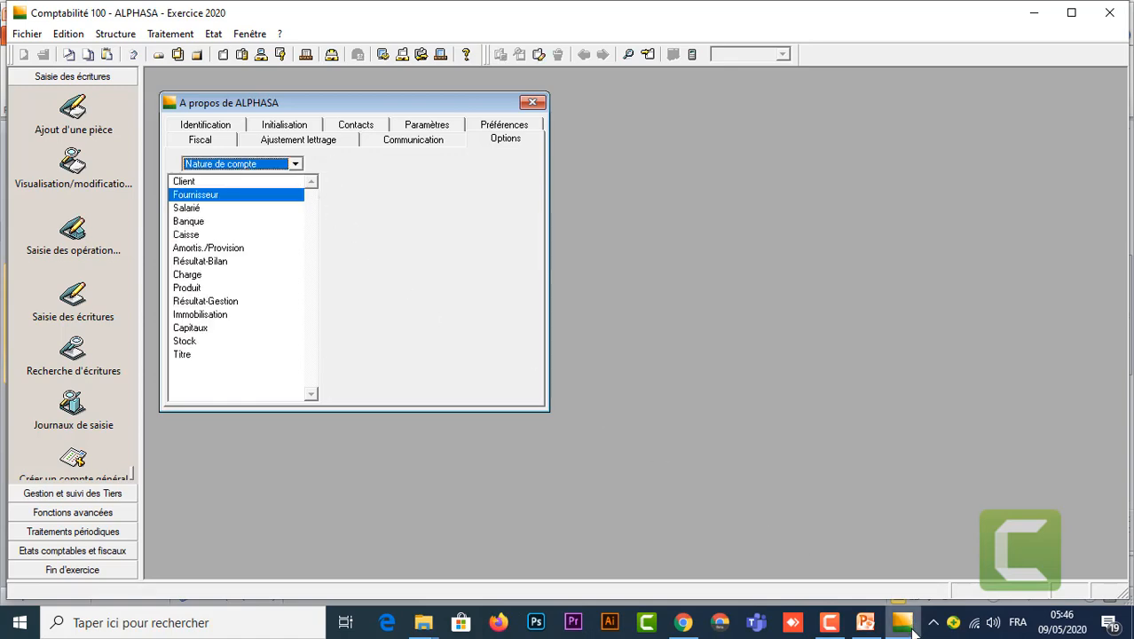
pyautogui.moveTo(865, 621)
pyautogui.click(865, 574)
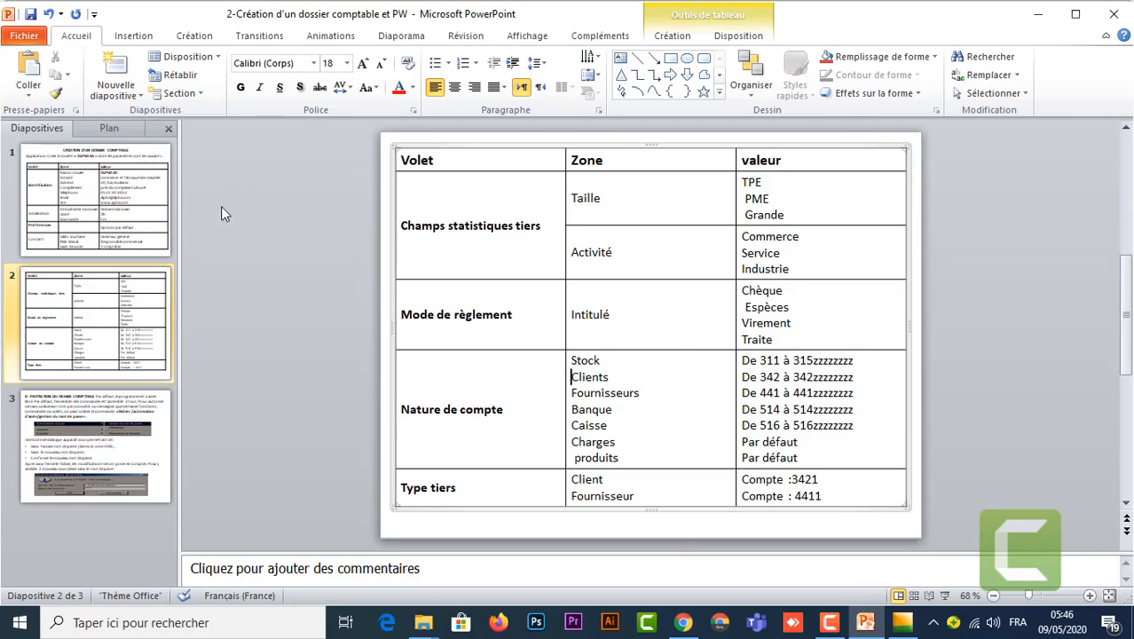
pyautogui.moveTo(901, 622)
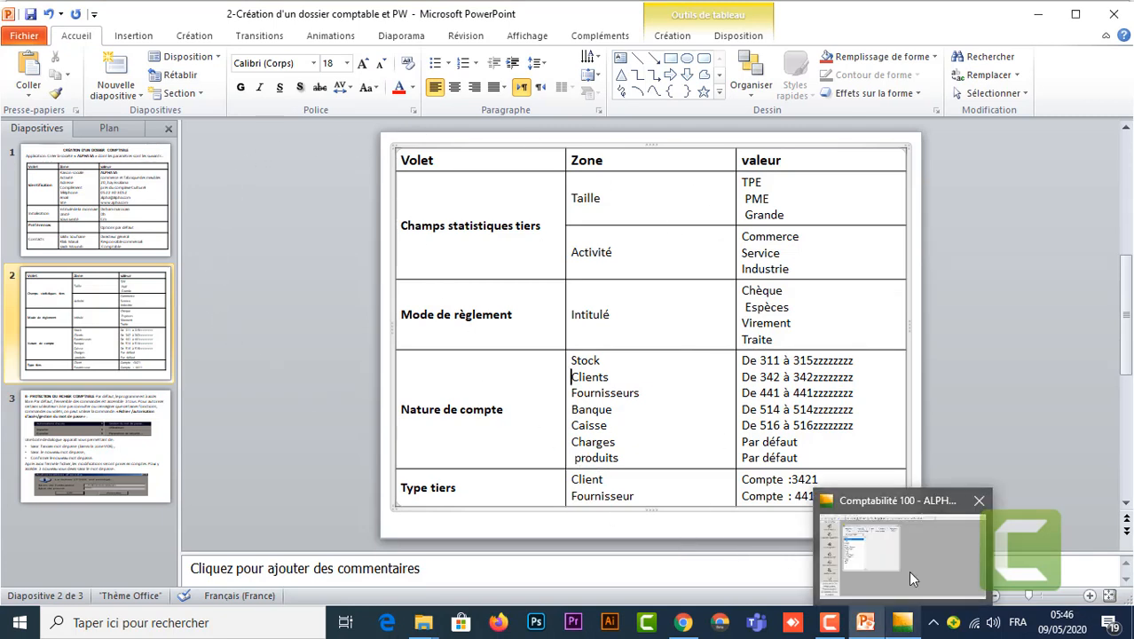
pyautogui.click(908, 570)
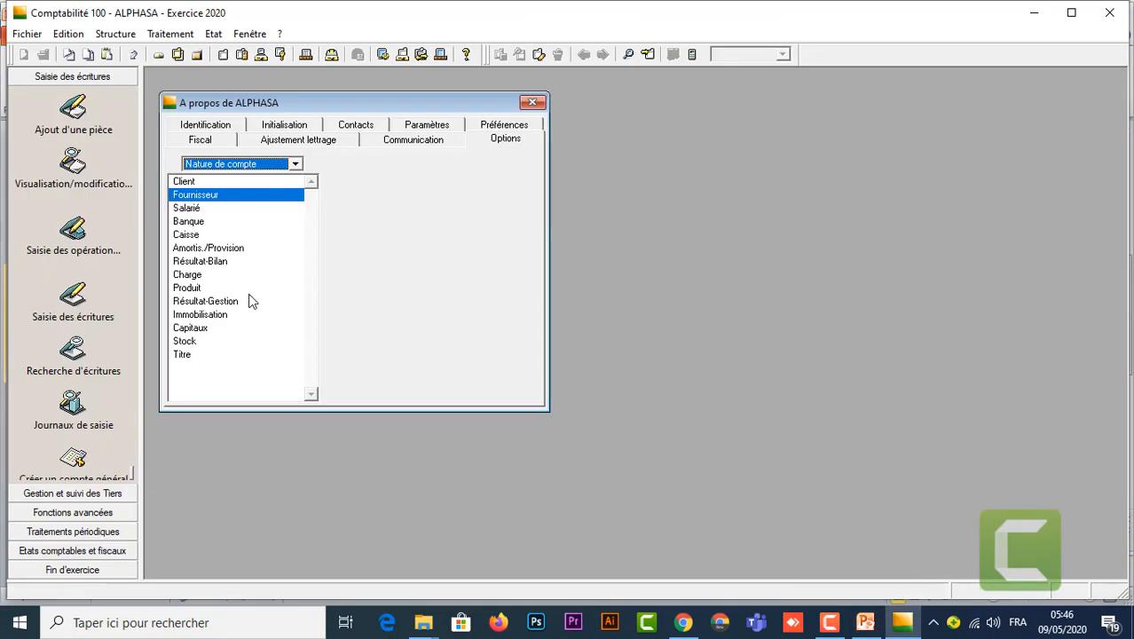
# Step: Set the Banque account nature's range to 514 through 514ZZZZZZZZZ
pyautogui.click(211, 223)
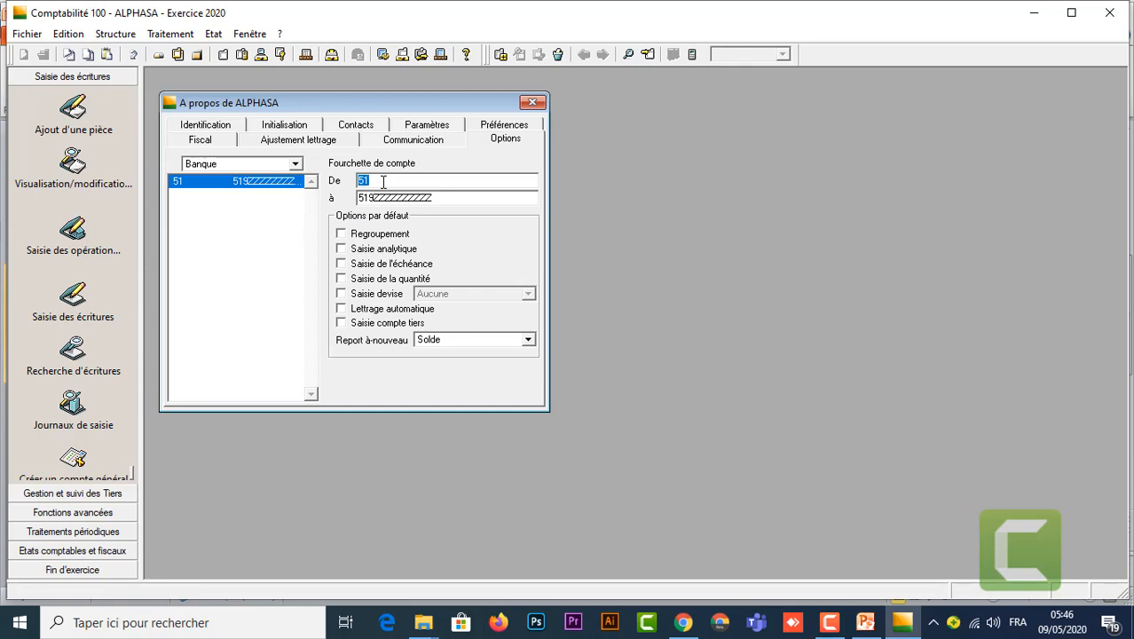
pyautogui.write('514')
pyautogui.press('Tab')
pyautogui.write('5')
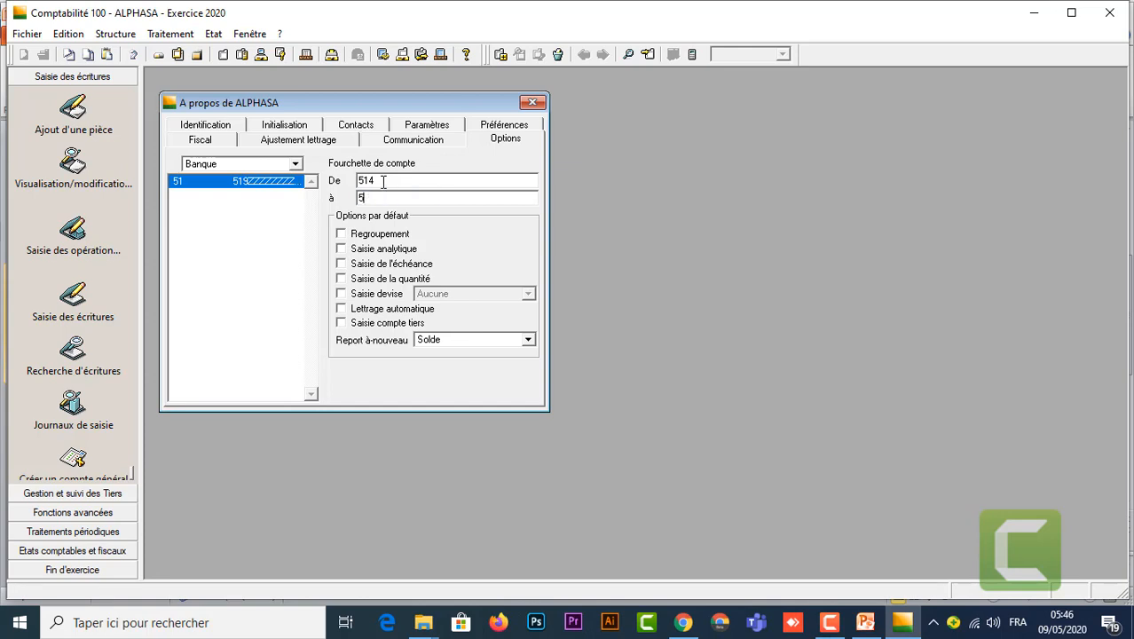
pyautogui.write('14ZZZZZZZZZ')
pyautogui.press('Return')
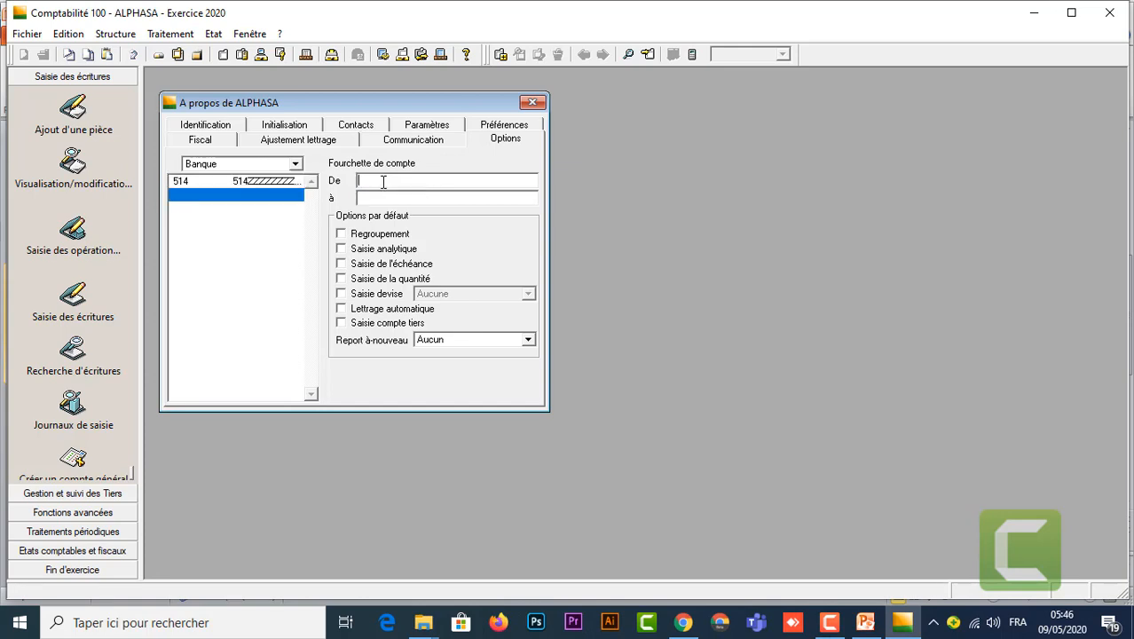
# Step: Replace the Caisse range with 516 through 516ZZZZZZZZZZZ
pyautogui.click(295, 165)
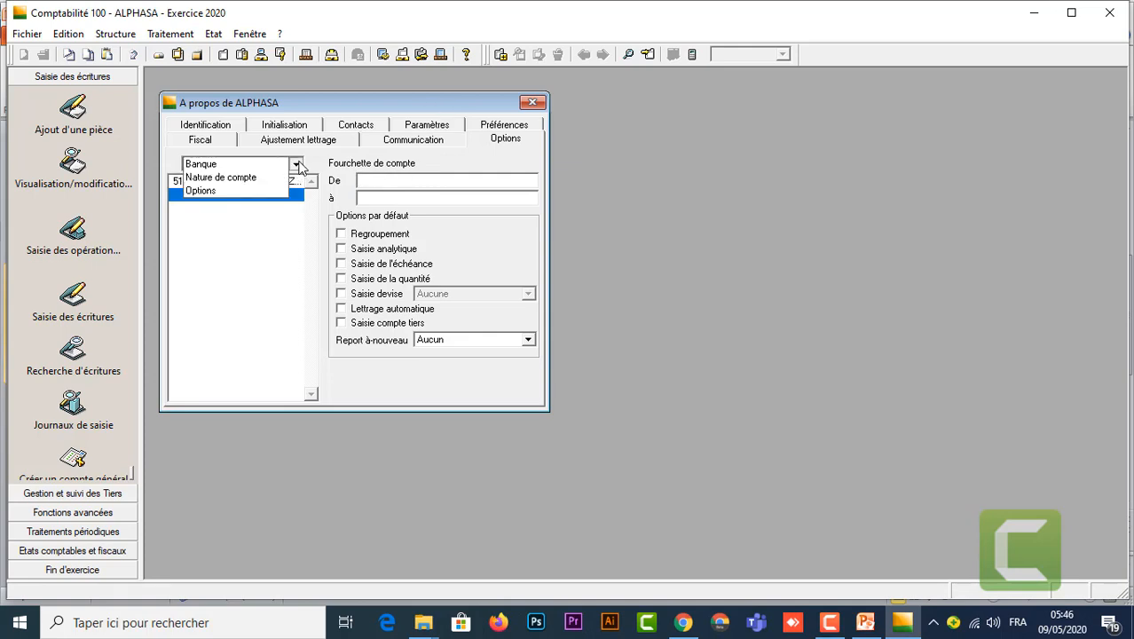
pyautogui.click(229, 178)
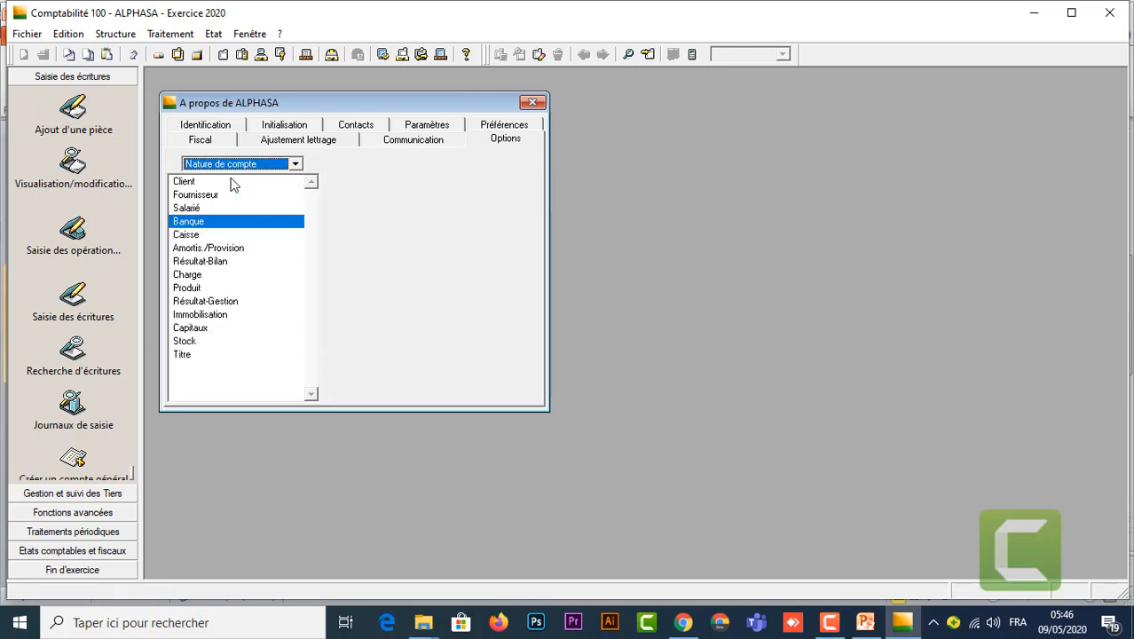
pyautogui.click(187, 234)
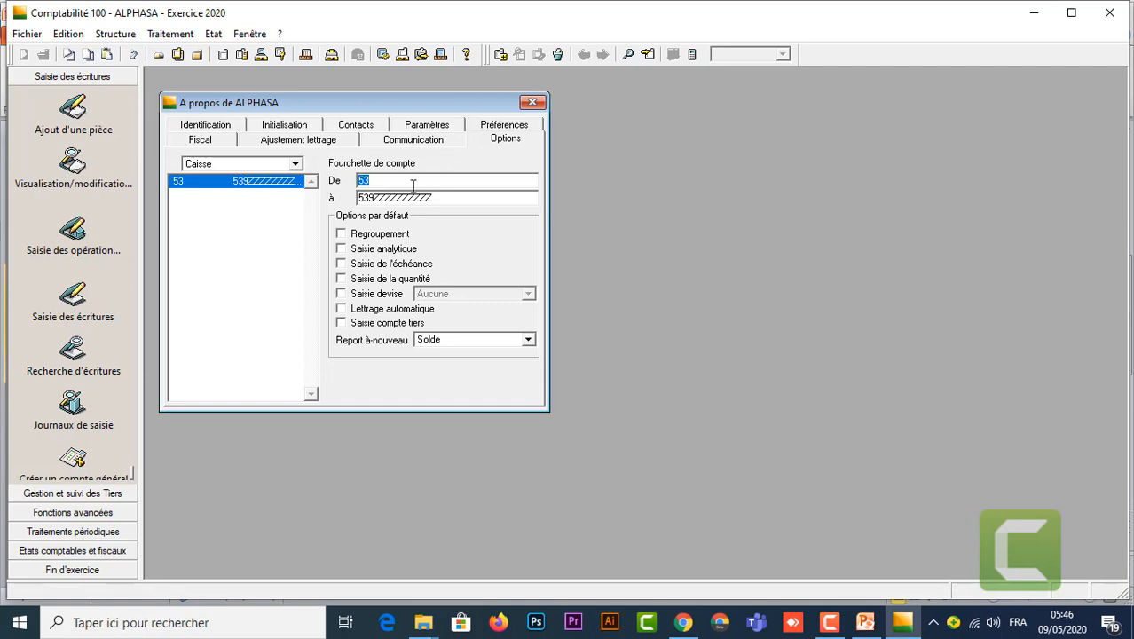
pyautogui.write('516')
pyautogui.press('Tab')
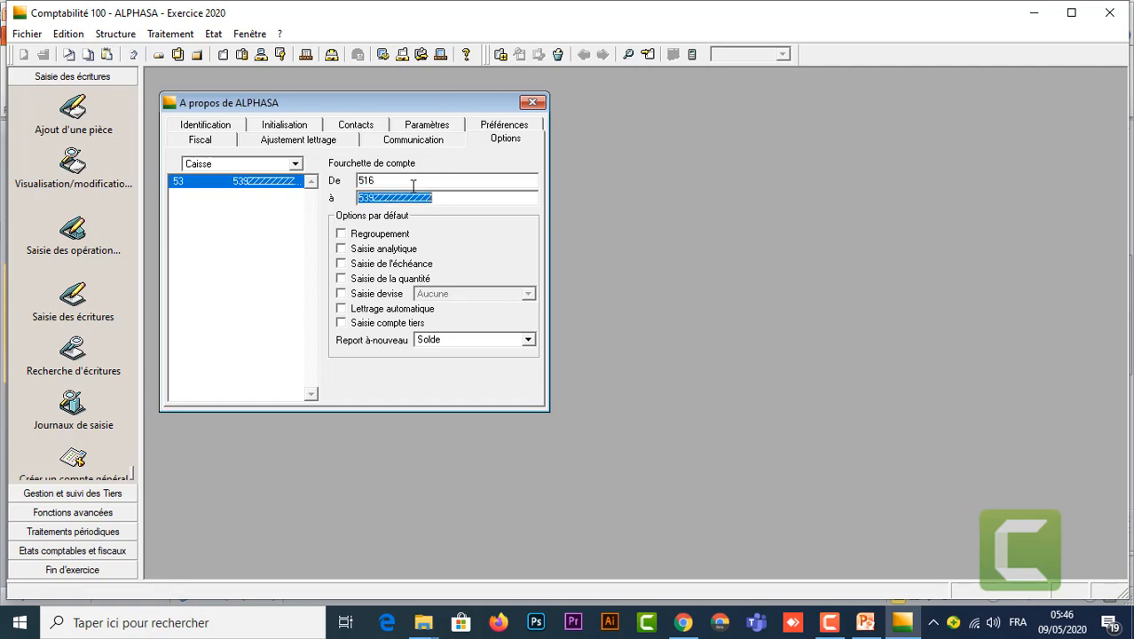
pyautogui.write('516')
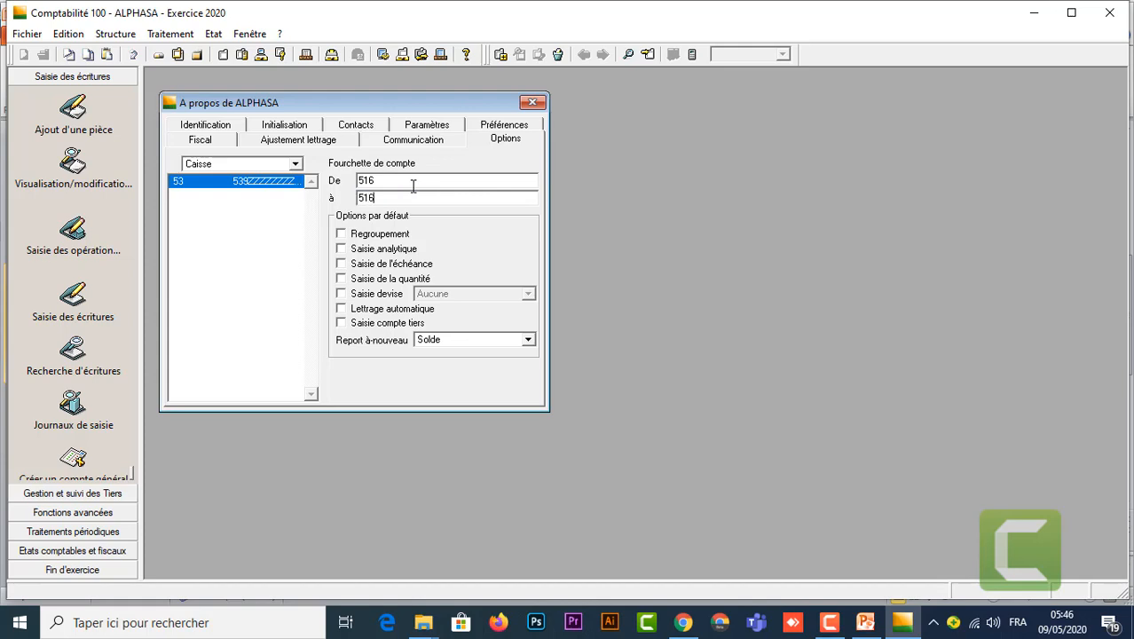
pyautogui.write('ZZZZZZZZZZZ')
pyautogui.press('Return')
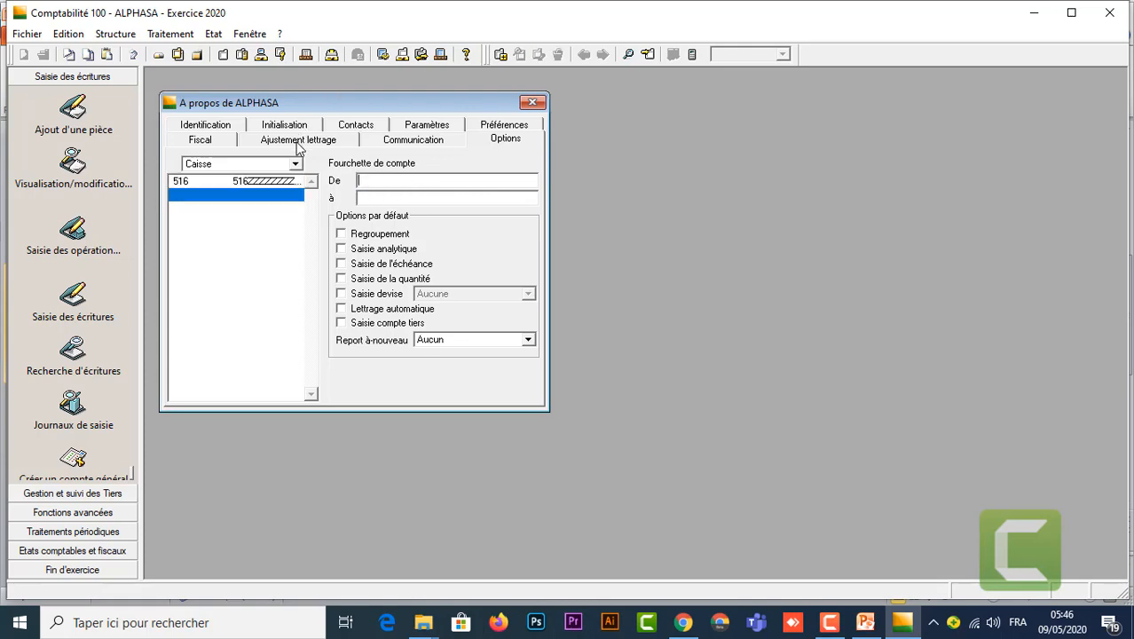
pyautogui.click(296, 165)
# Step: Check the Charge and Produit account natures, then bring up the PowerPoint reference slide
pyautogui.click(258, 178)
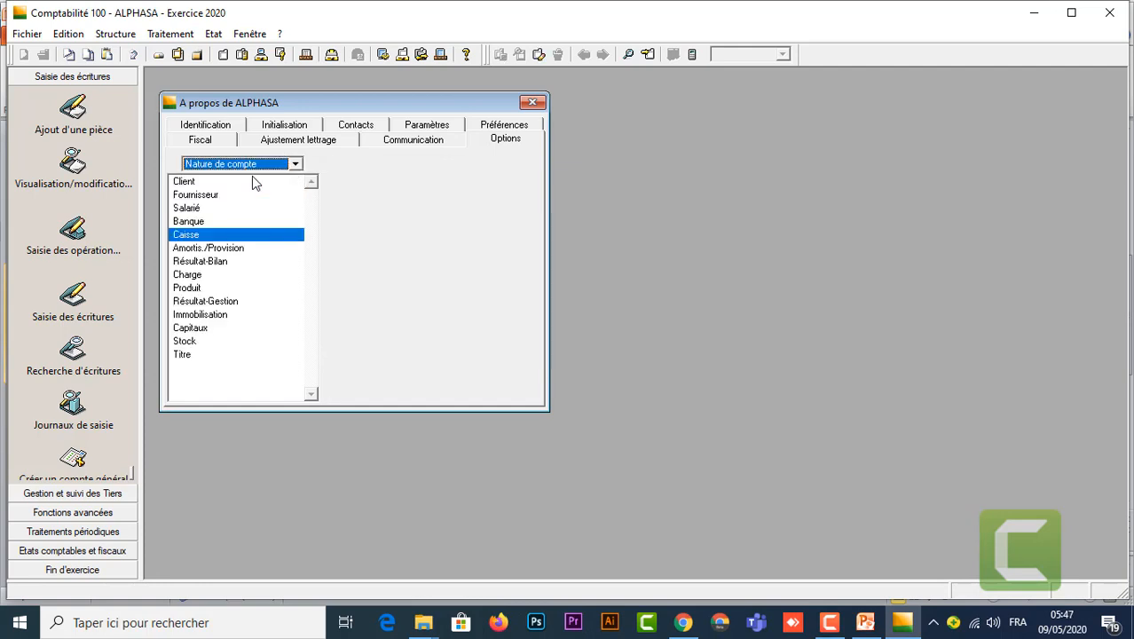
pyautogui.click(196, 276)
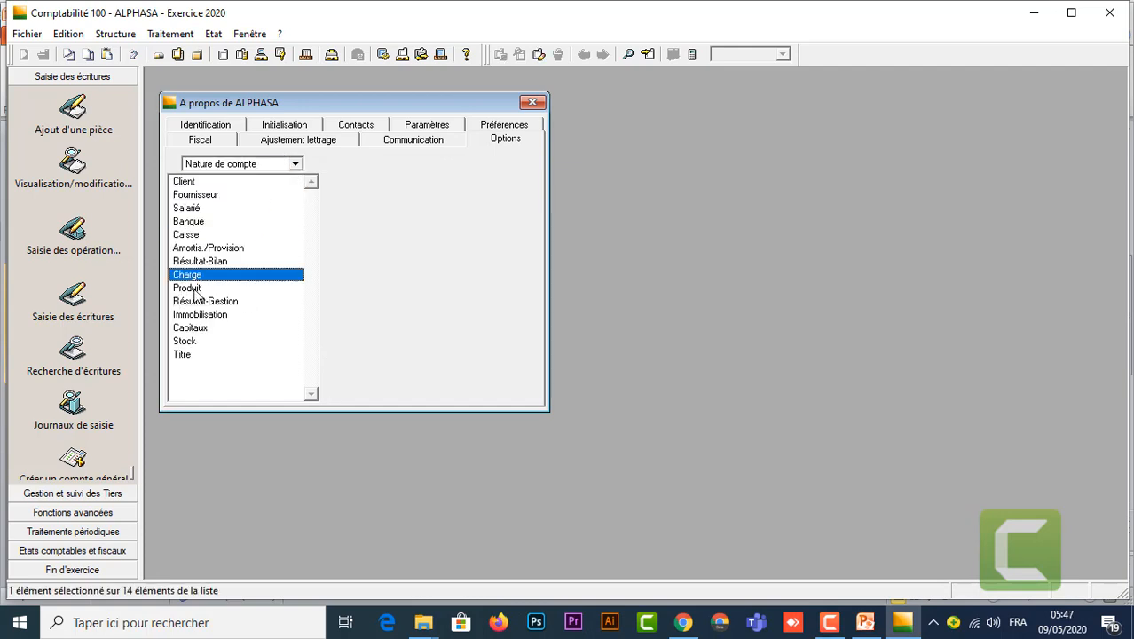
pyautogui.click(196, 291)
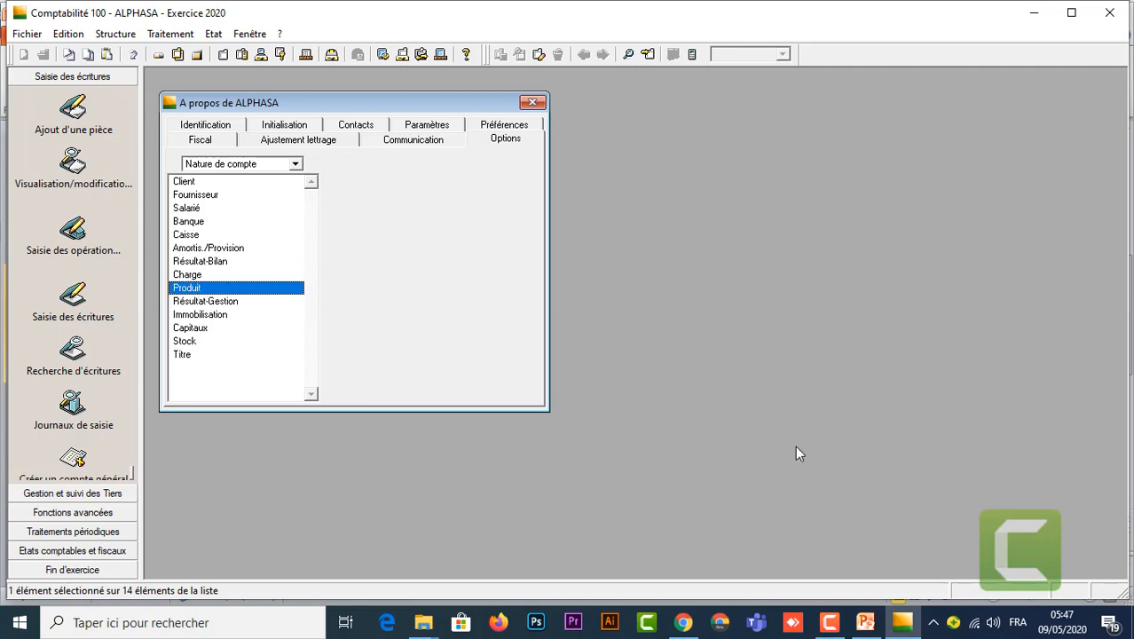
pyautogui.moveTo(903, 623)
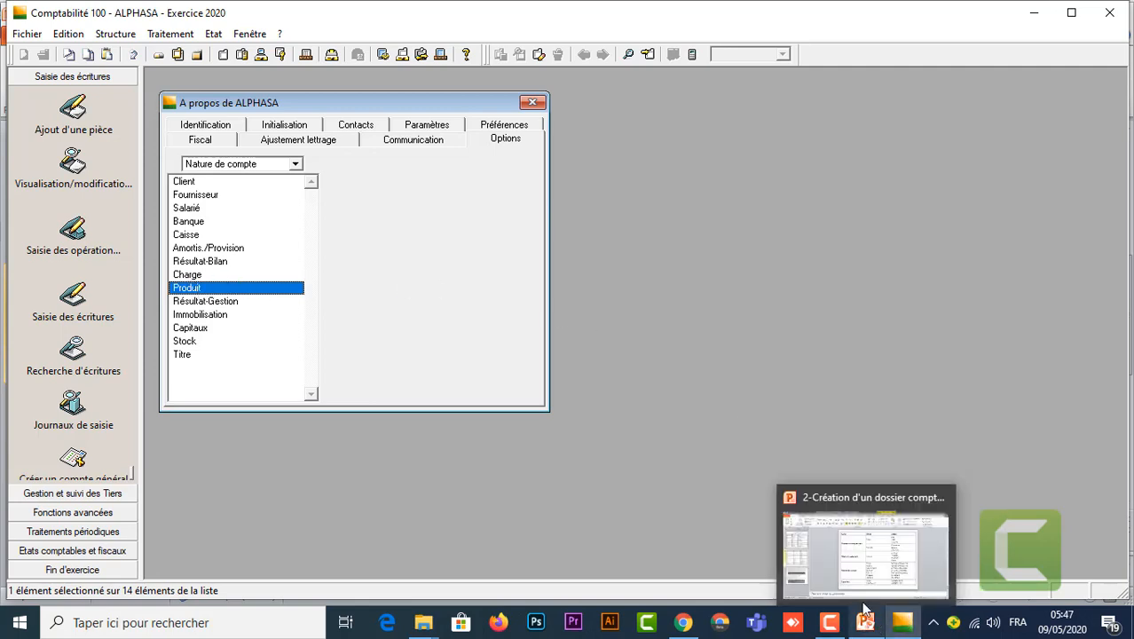
pyautogui.click(865, 623)
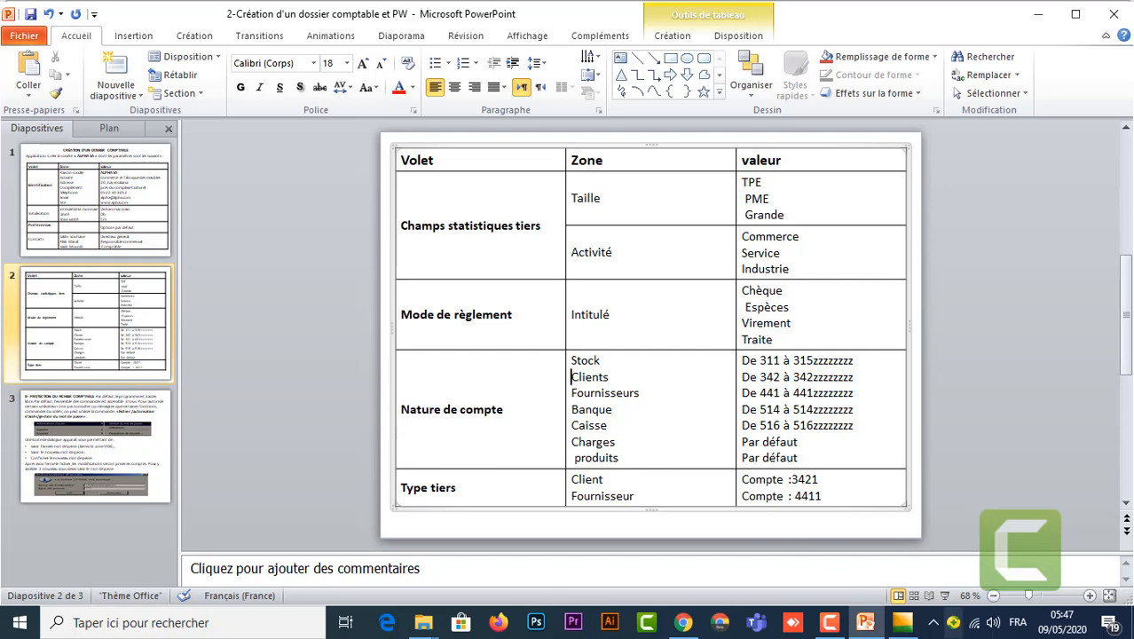
# Step: Under Type tiers, give the Client entry the label Client and account 3421
pyautogui.moveTo(903, 631)
pyautogui.click(903, 570)
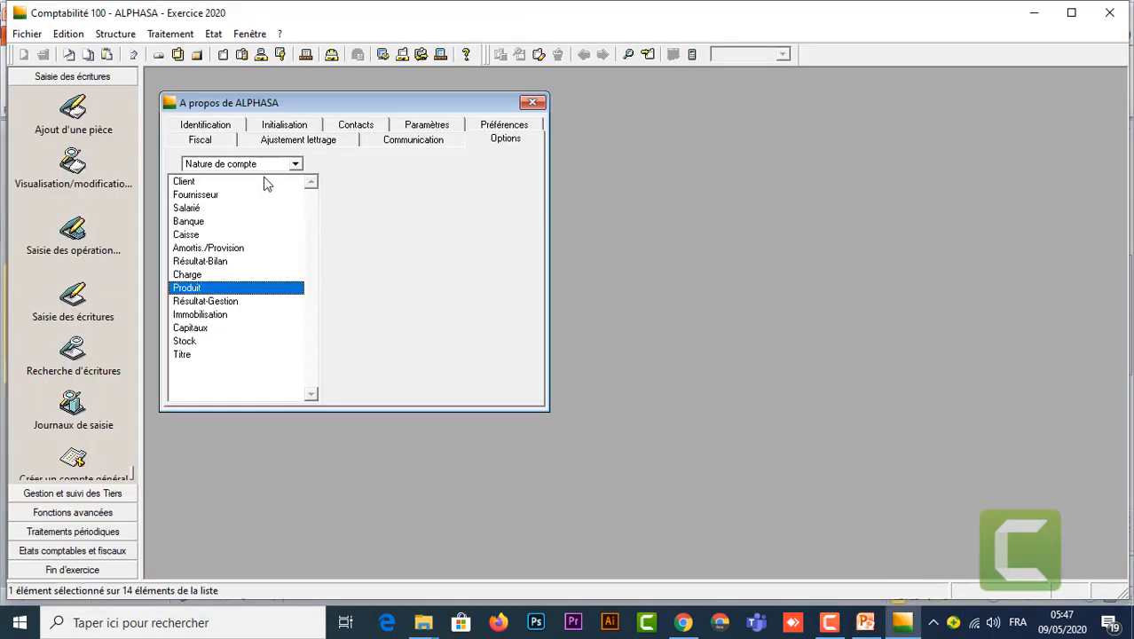
pyautogui.click(293, 166)
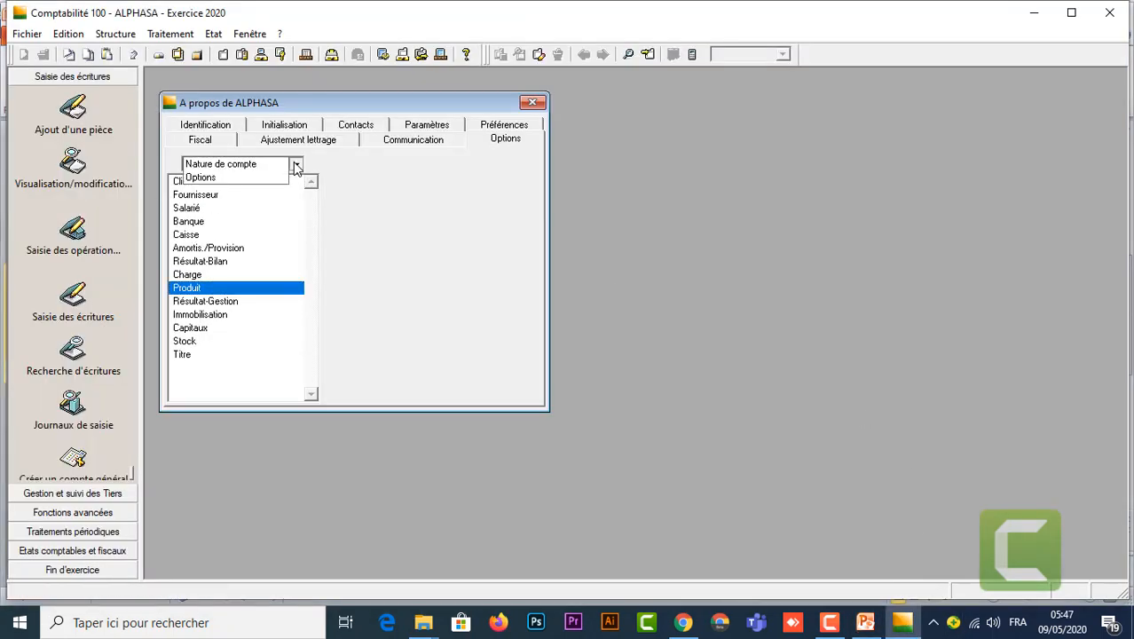
pyautogui.click(227, 180)
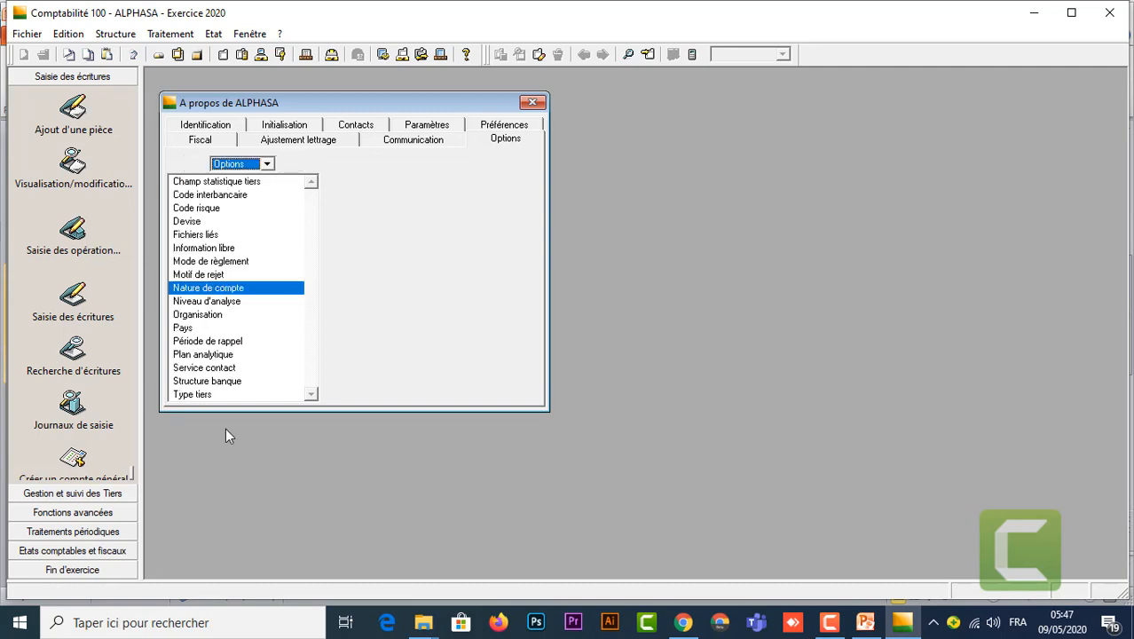
pyautogui.click(201, 394)
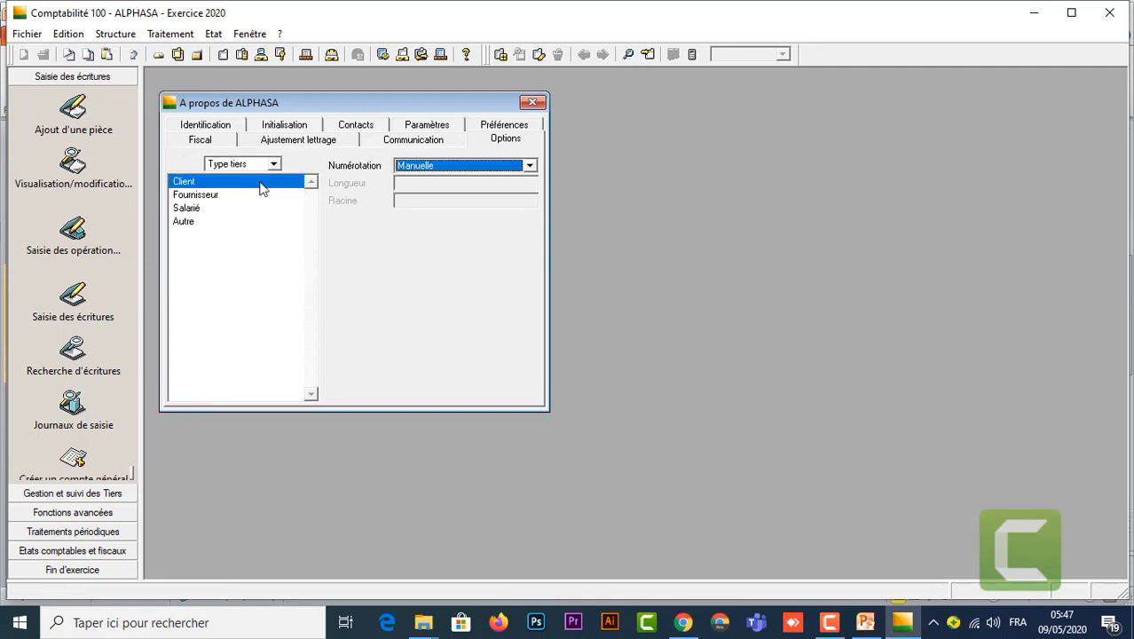
pyautogui.doubleClick(193, 183)
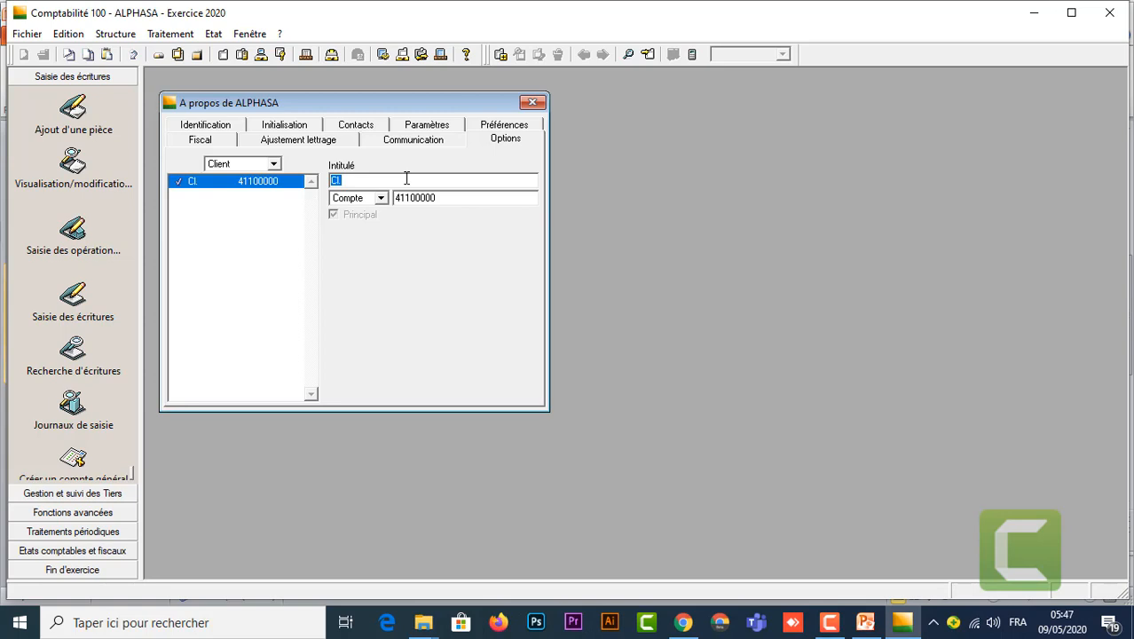
pyautogui.write('C')
pyautogui.press('Tab')
pyautogui.write('3421')
pyautogui.press('Return')
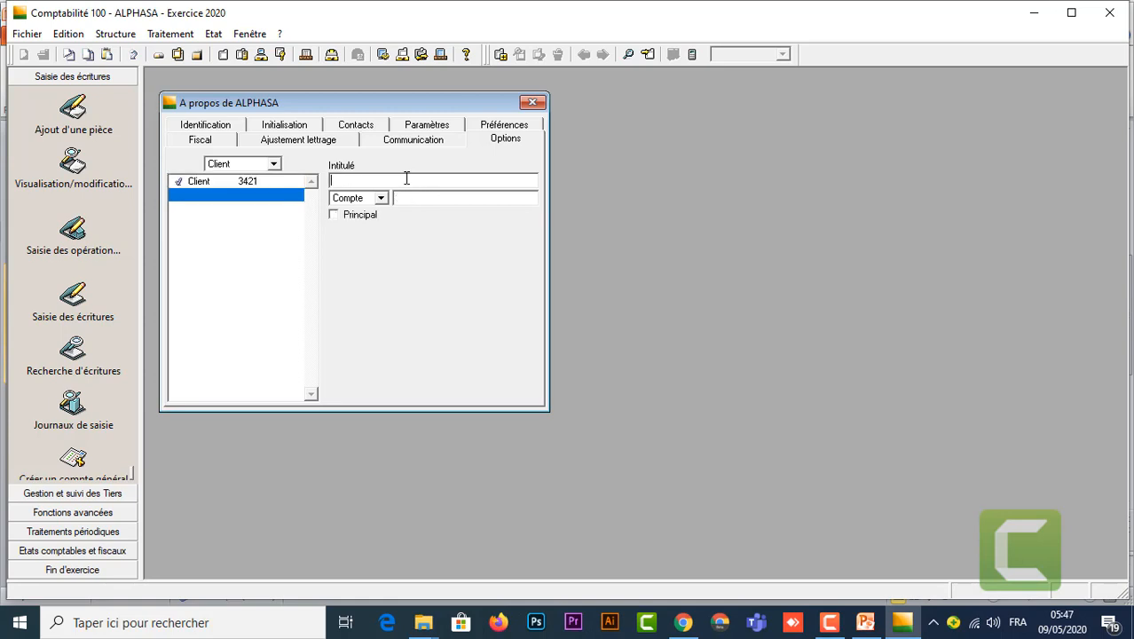
pyautogui.click(274, 164)
# Step: Give the Fournisseur tiers type the label Fournisseur and account 4411, then close the ALPHASA options
pyautogui.click(228, 178)
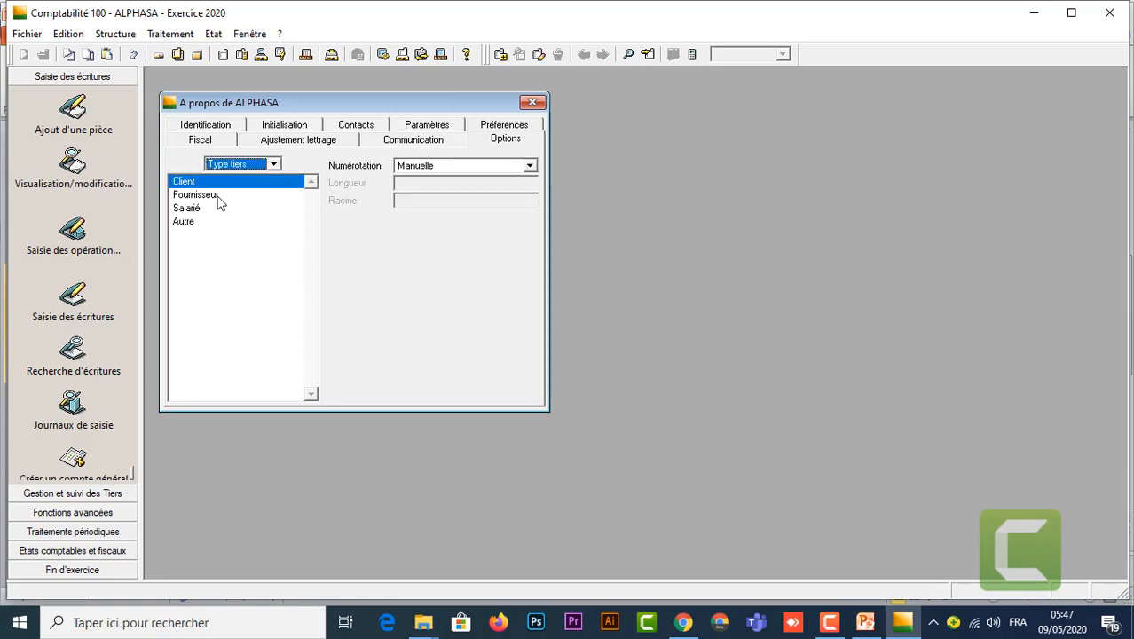
pyautogui.doubleClick(215, 195)
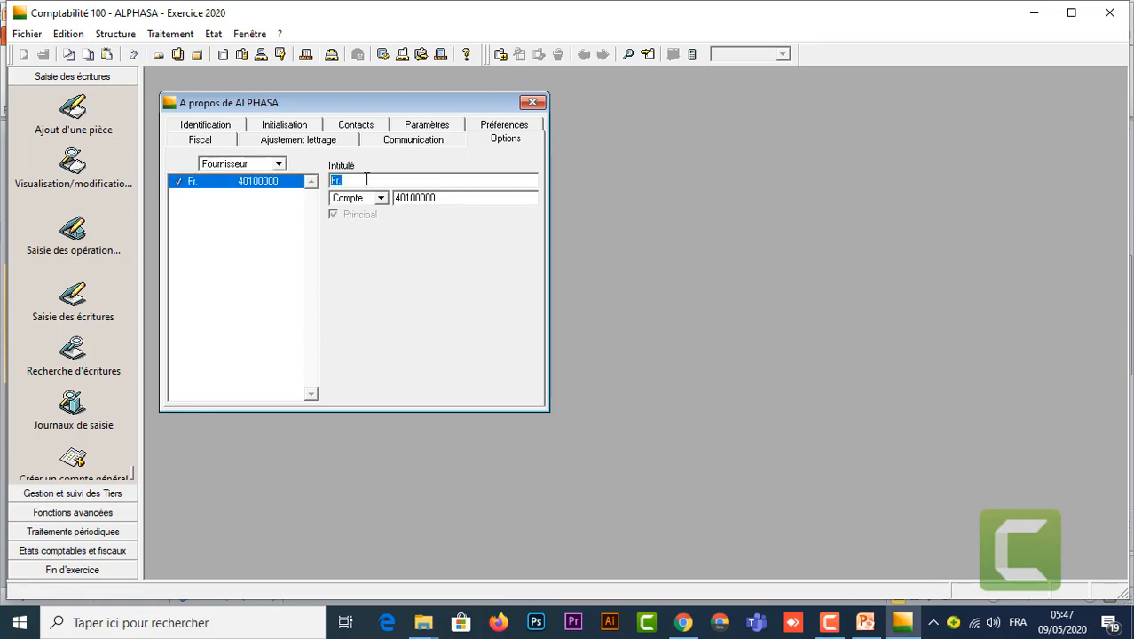
pyautogui.write('Fournisseur')
pyautogui.press('Tab')
pyautogui.press('Tab')
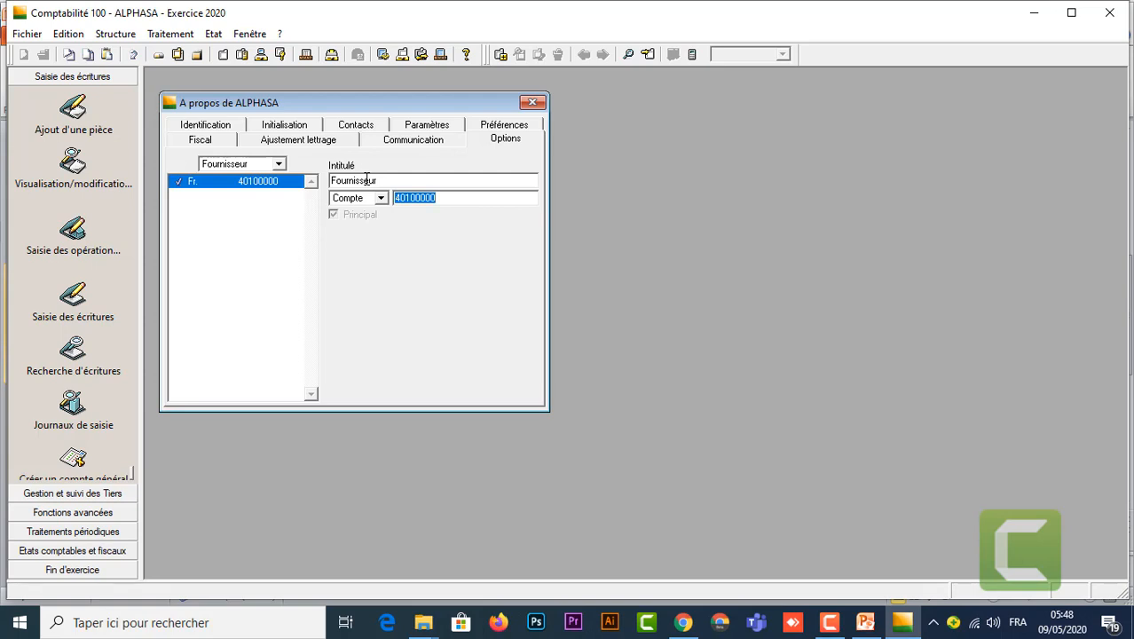
pyautogui.write('4411')
pyautogui.press('Return')
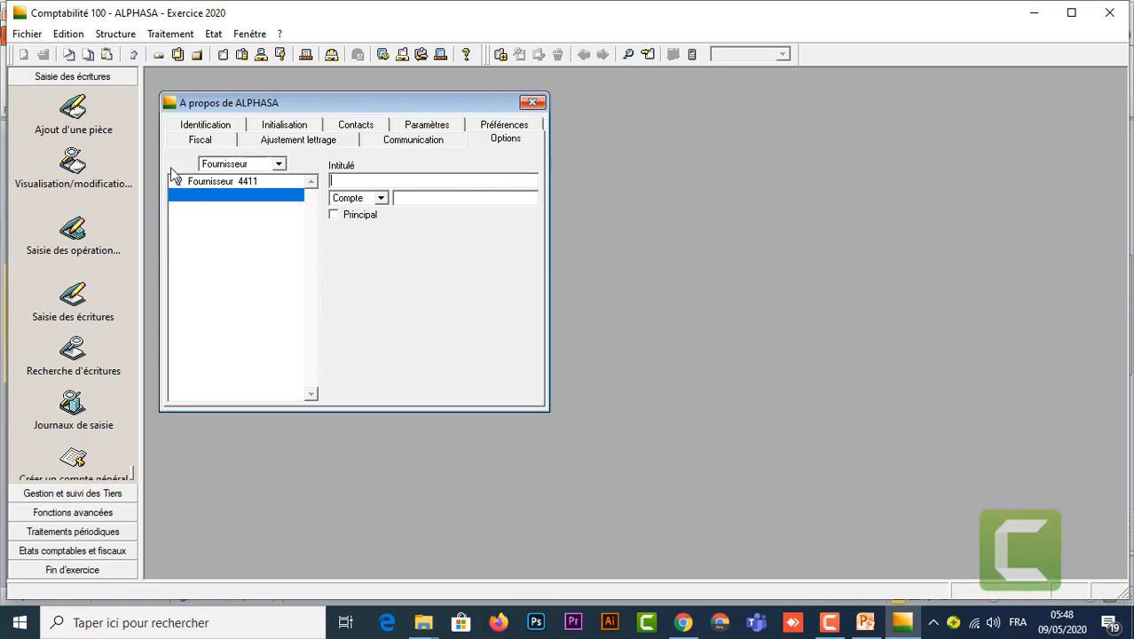
pyautogui.click(532, 103)
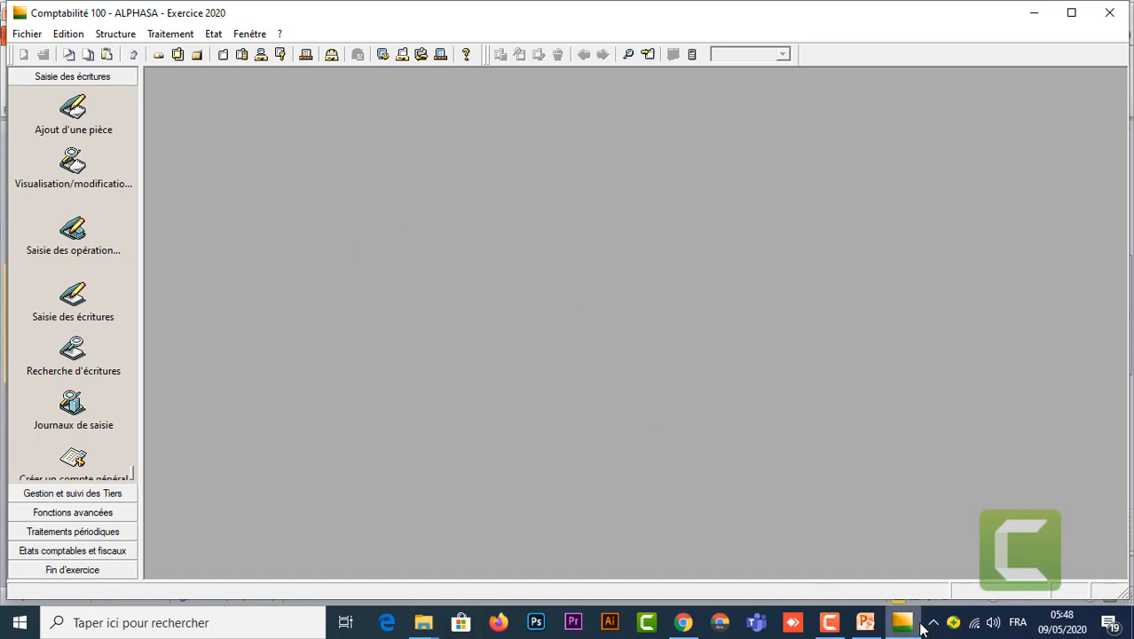
# Step: Read PowerPoint slide 3 on file protection, then return to the ALPHASA file
pyautogui.moveTo(866, 624)
pyautogui.click(877, 564)
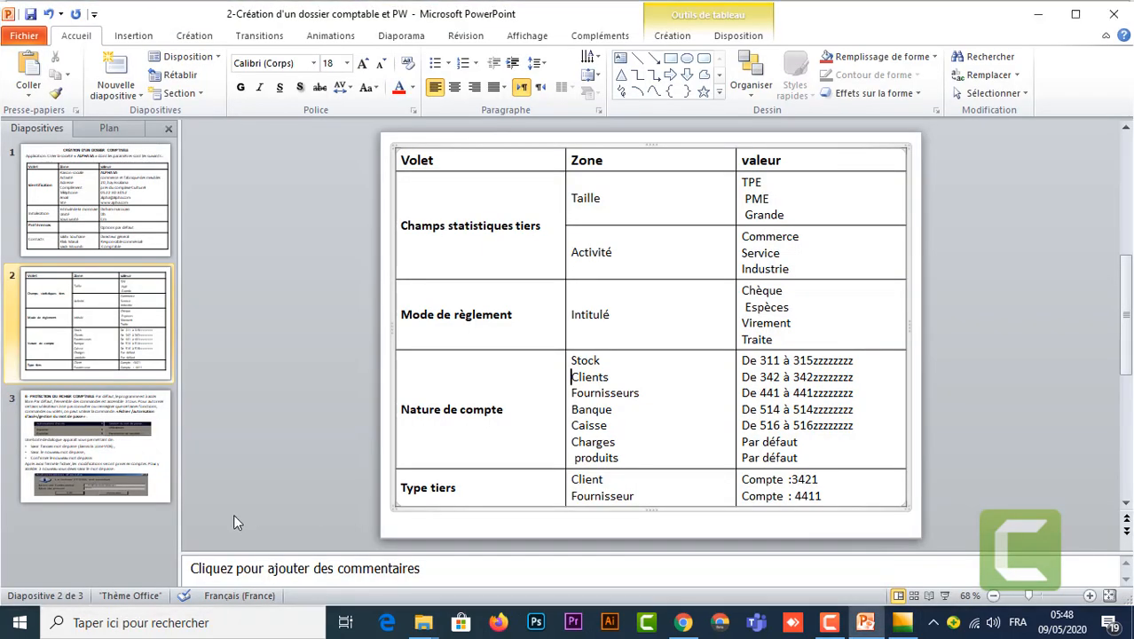
pyautogui.click(121, 453)
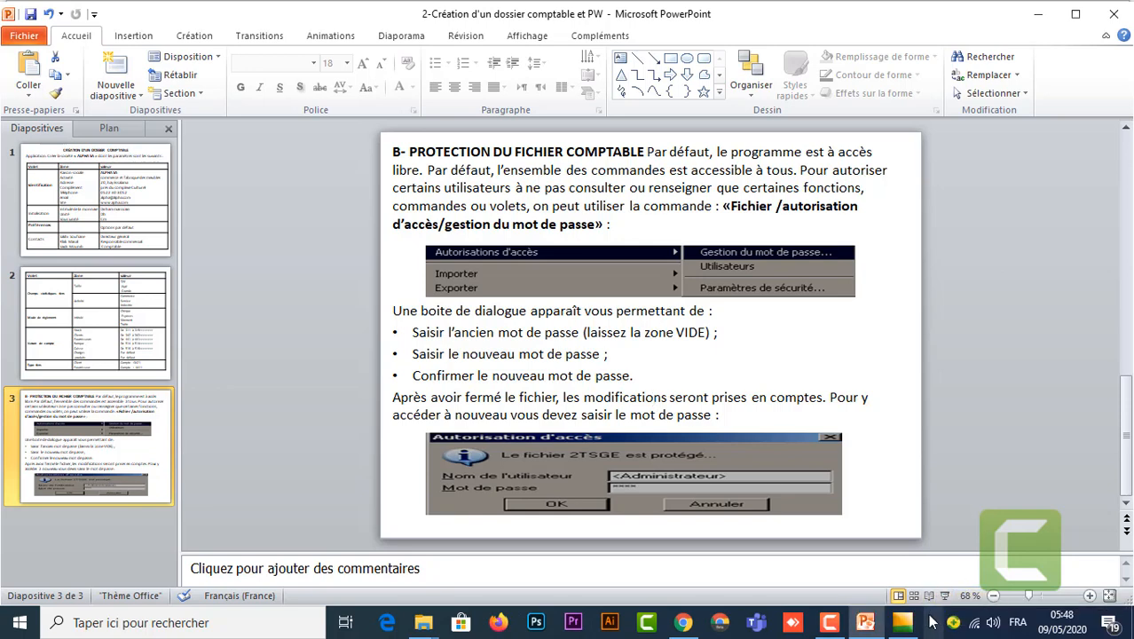
pyautogui.moveTo(901, 621)
pyautogui.click(910, 562)
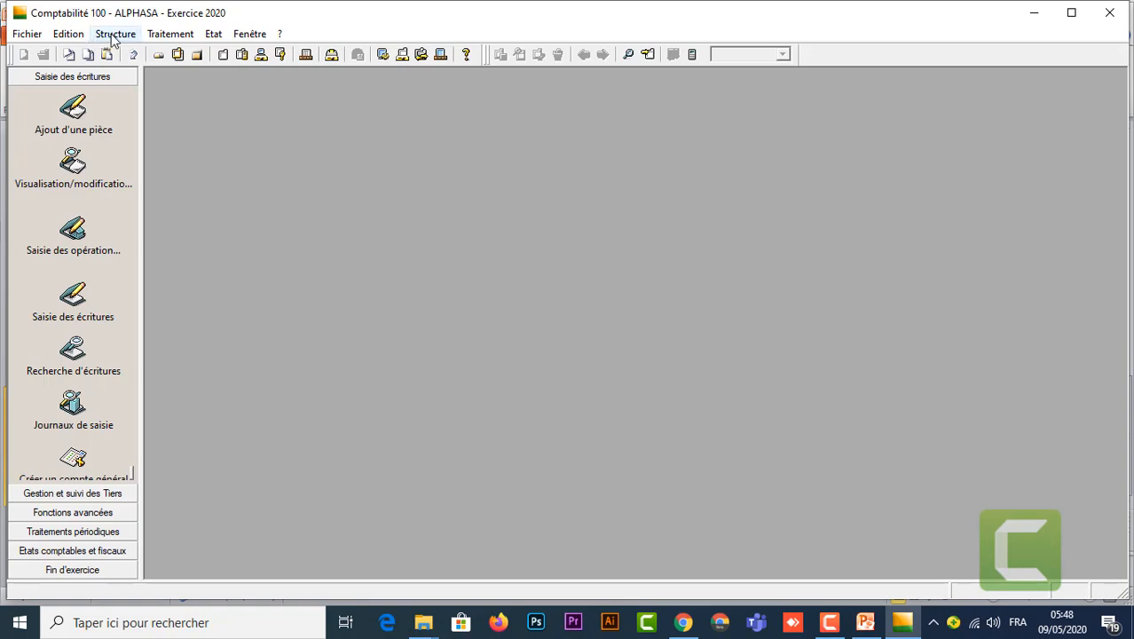
# Step: In Autorisations d'accès, keep Mono-utilisateur access and set and confirm an administrator password
pyautogui.click(28, 36)
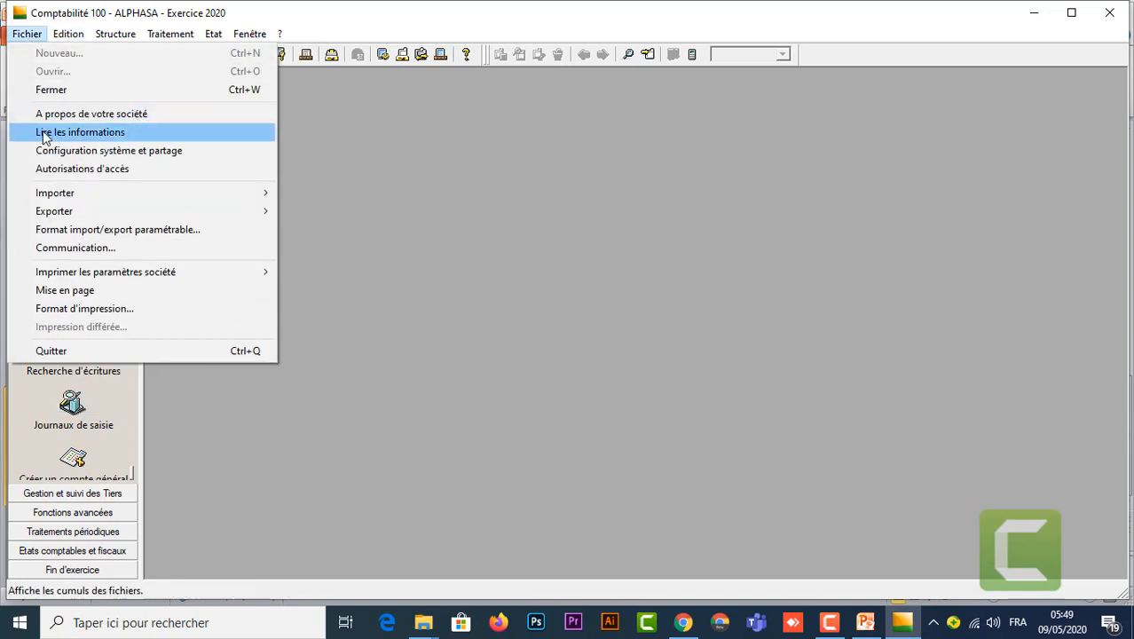
pyautogui.click(108, 174)
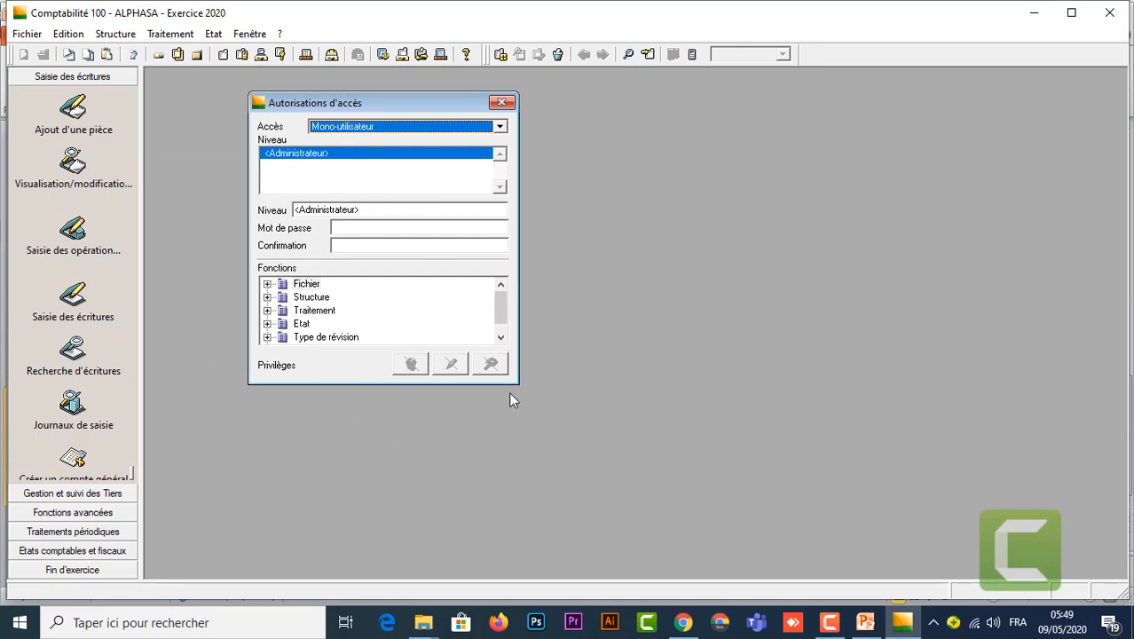
pyautogui.click(500, 127)
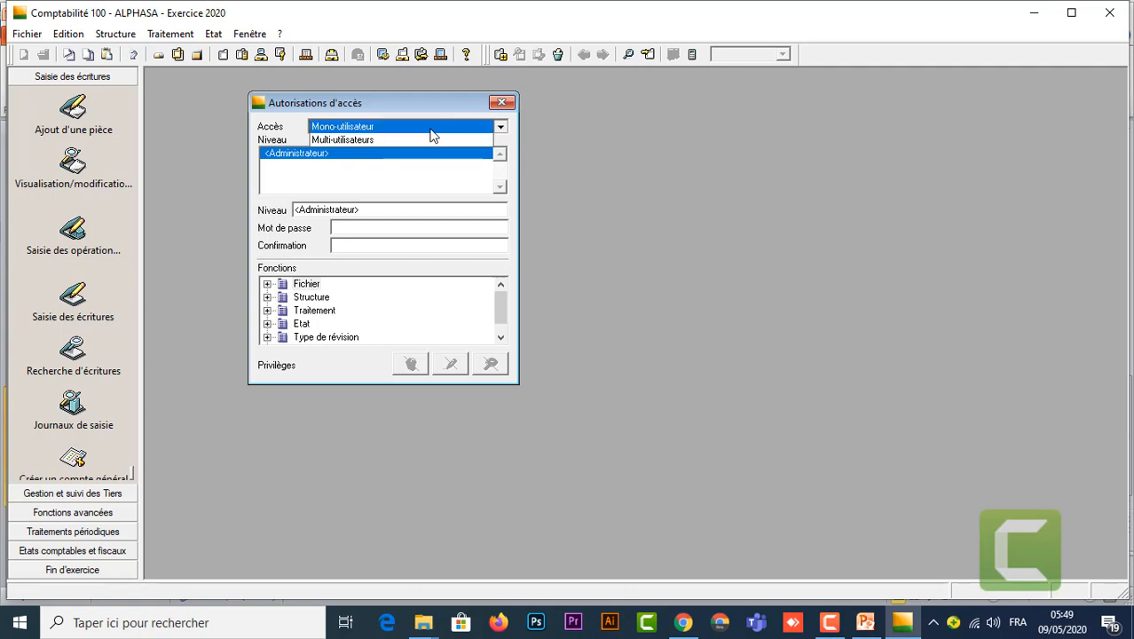
pyautogui.click(400, 127)
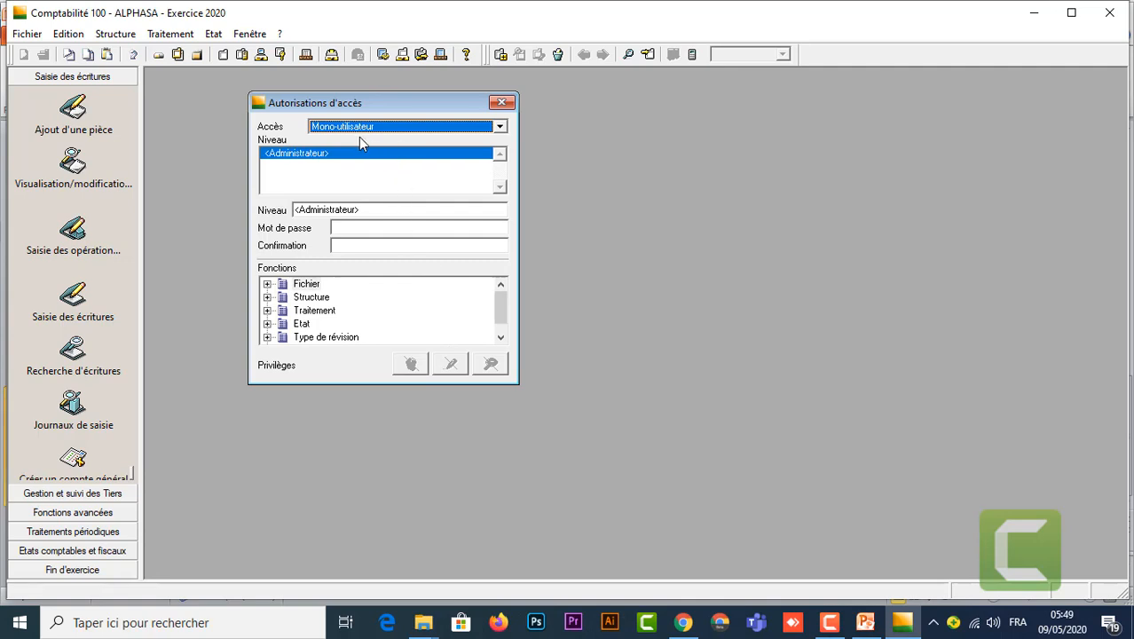
pyautogui.click(501, 129)
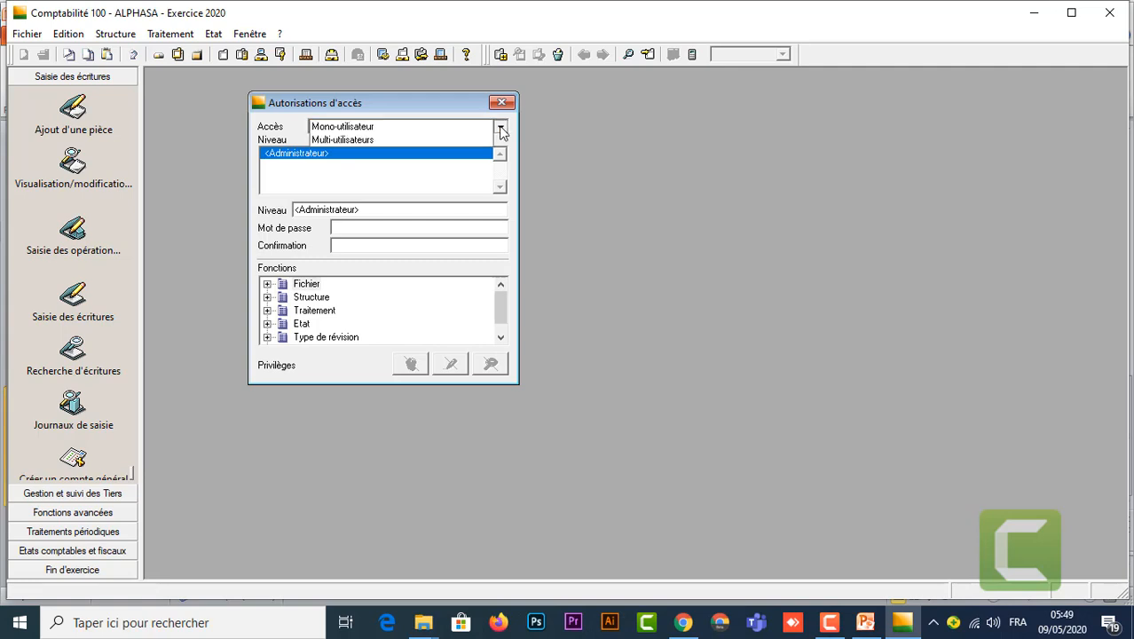
pyautogui.click(388, 131)
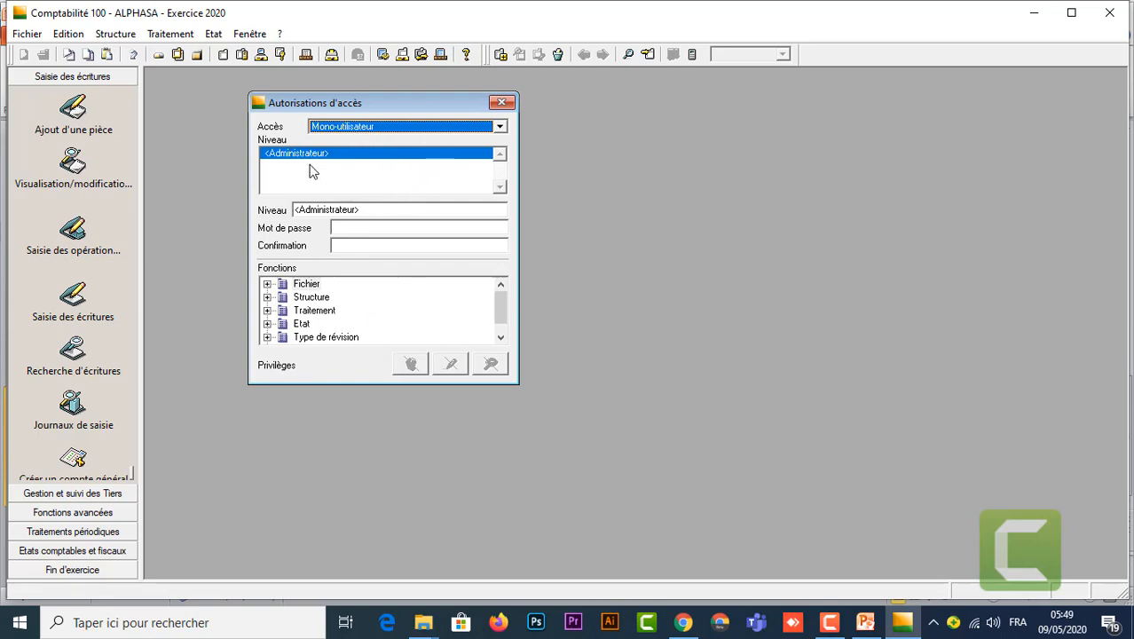
pyautogui.click(366, 228)
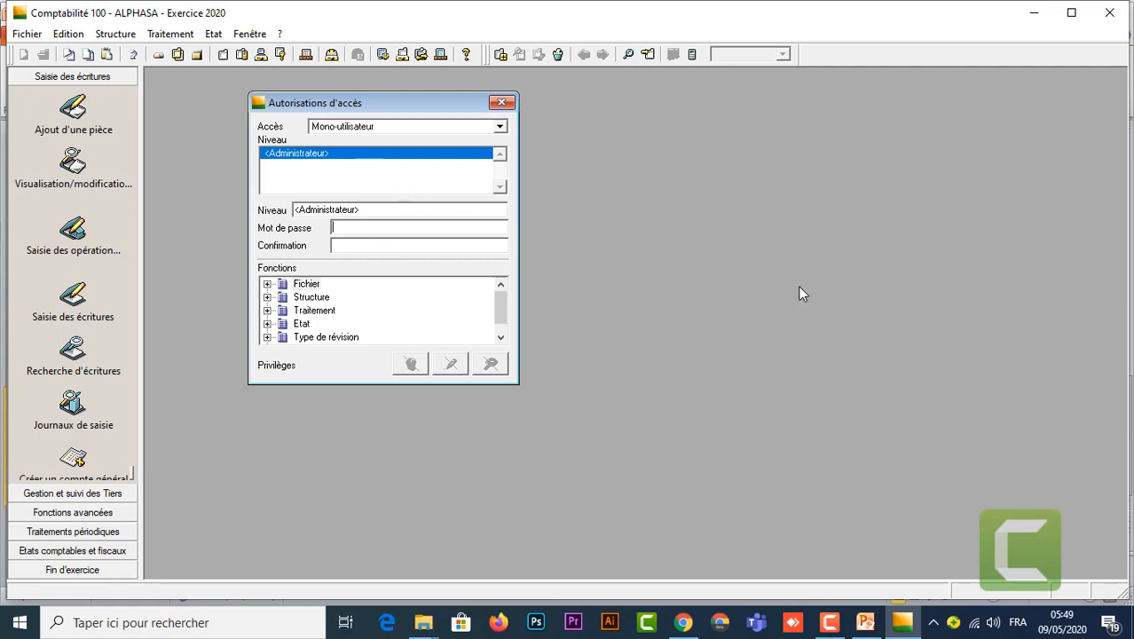
pyautogui.write('****')
pyautogui.press('Tab')
pyautogui.write('****')
pyautogui.moveTo(499, 302)
pyautogui.mouseDown()
pyautogui.moveTo(499, 314)
pyautogui.moveTo(498, 299)
pyautogui.mouseUp()
pyautogui.press('Return')
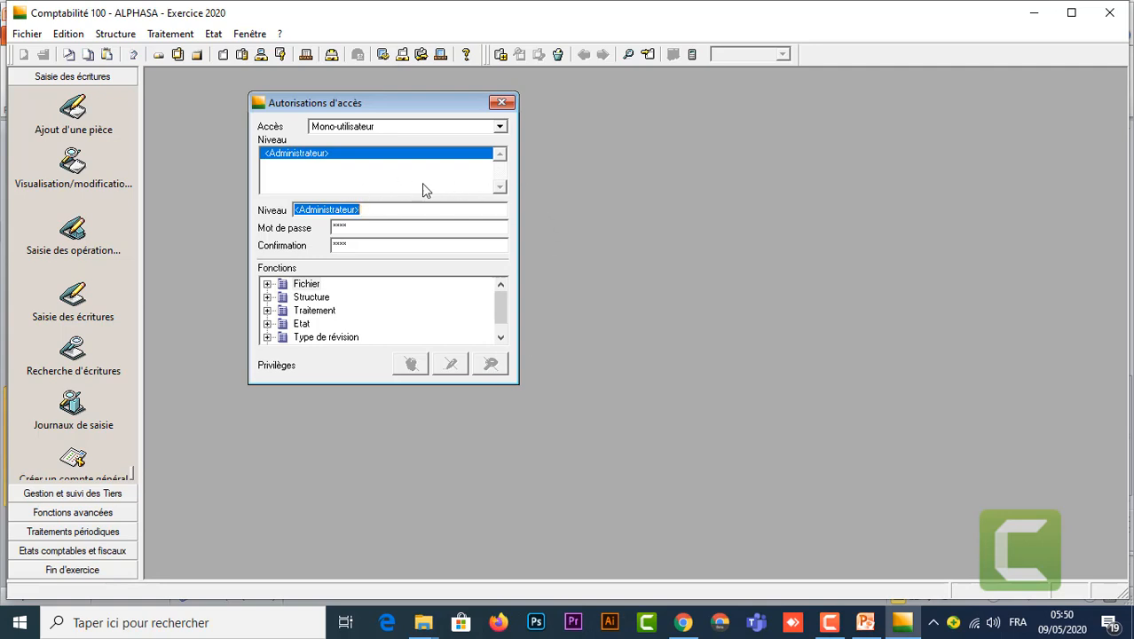
pyautogui.click(502, 103)
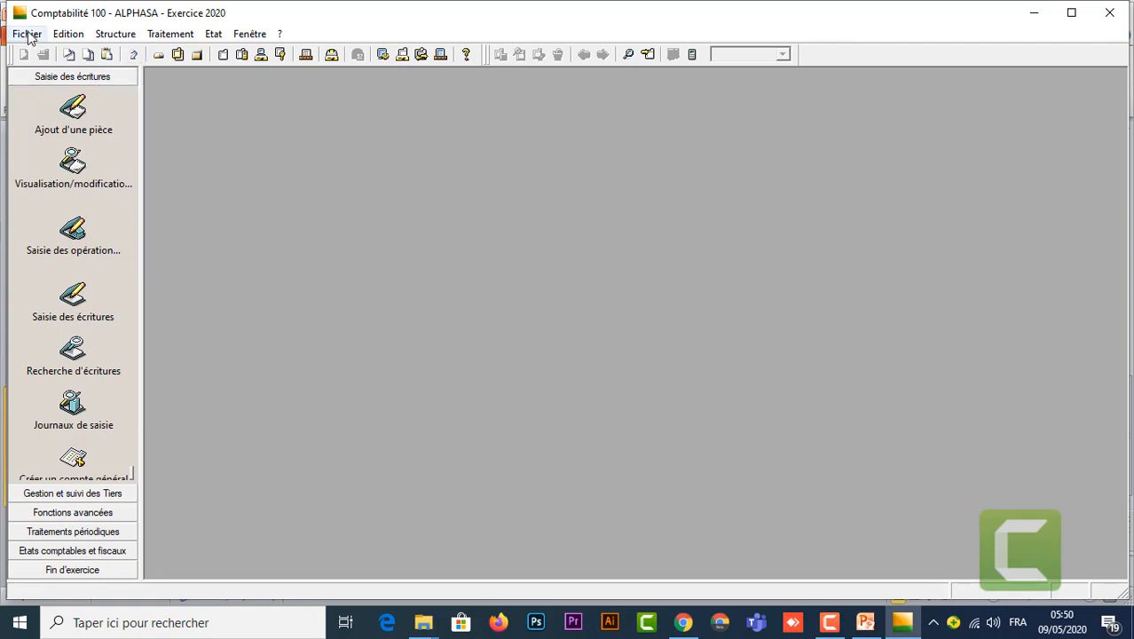
# Step: Close ALPHASA, then reopen it from the file list to bring up the password prompt
pyautogui.click(28, 35)
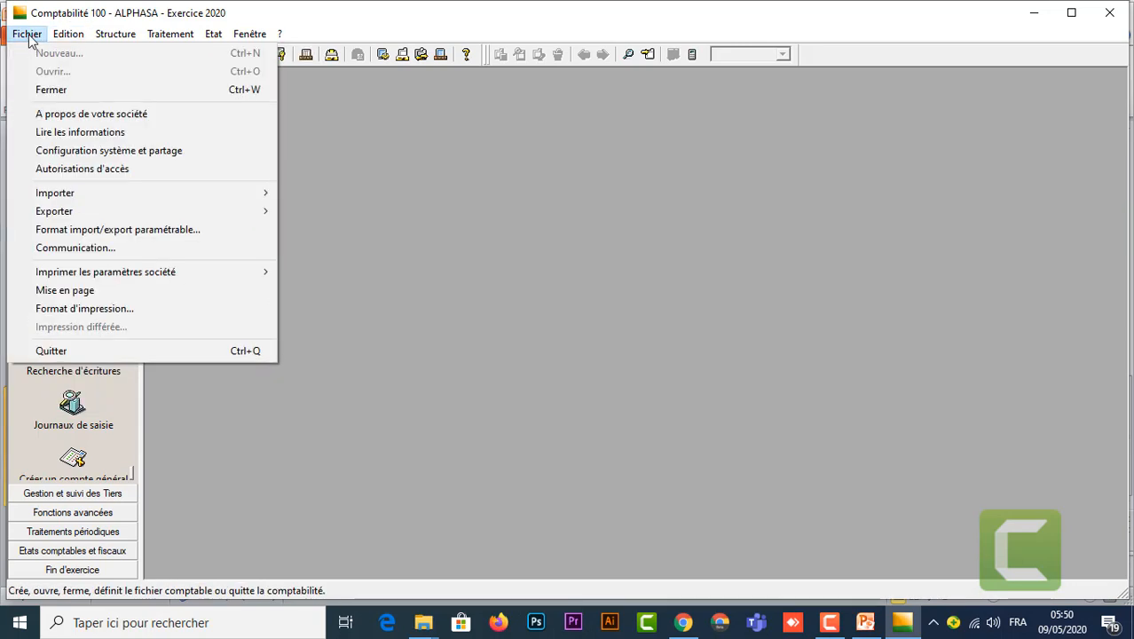
pyautogui.click(66, 90)
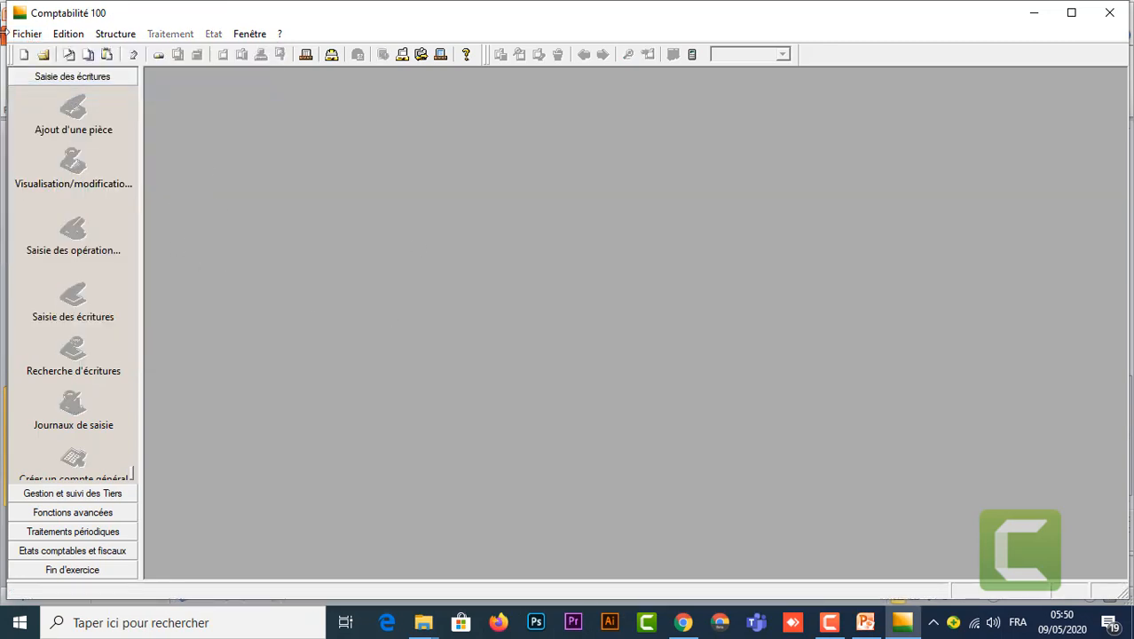
pyautogui.click(32, 36)
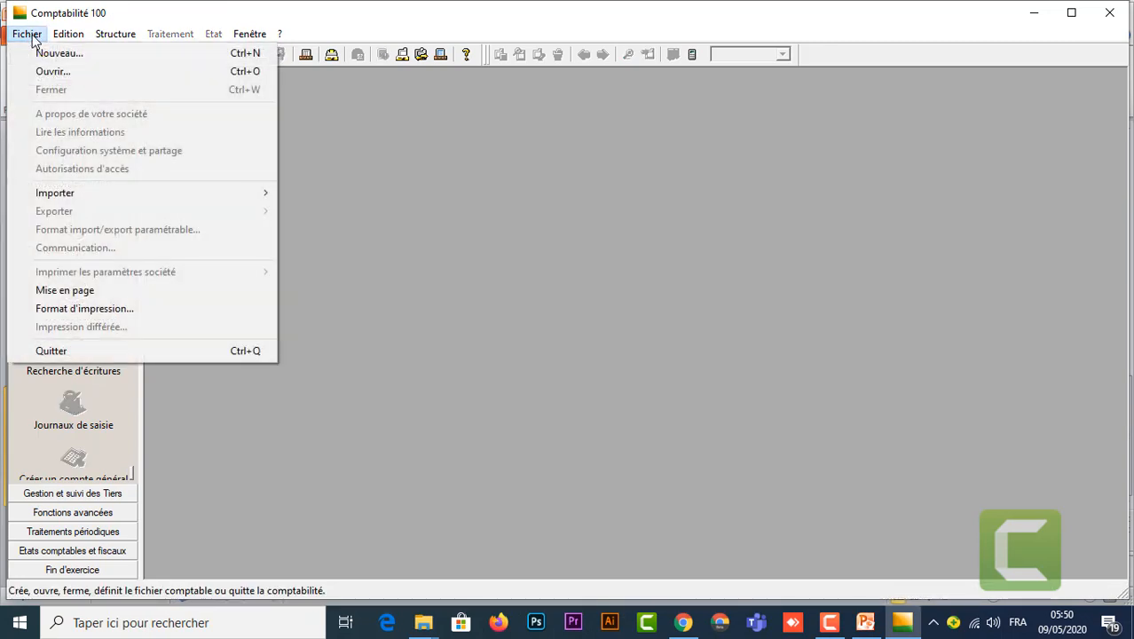
pyautogui.click(68, 70)
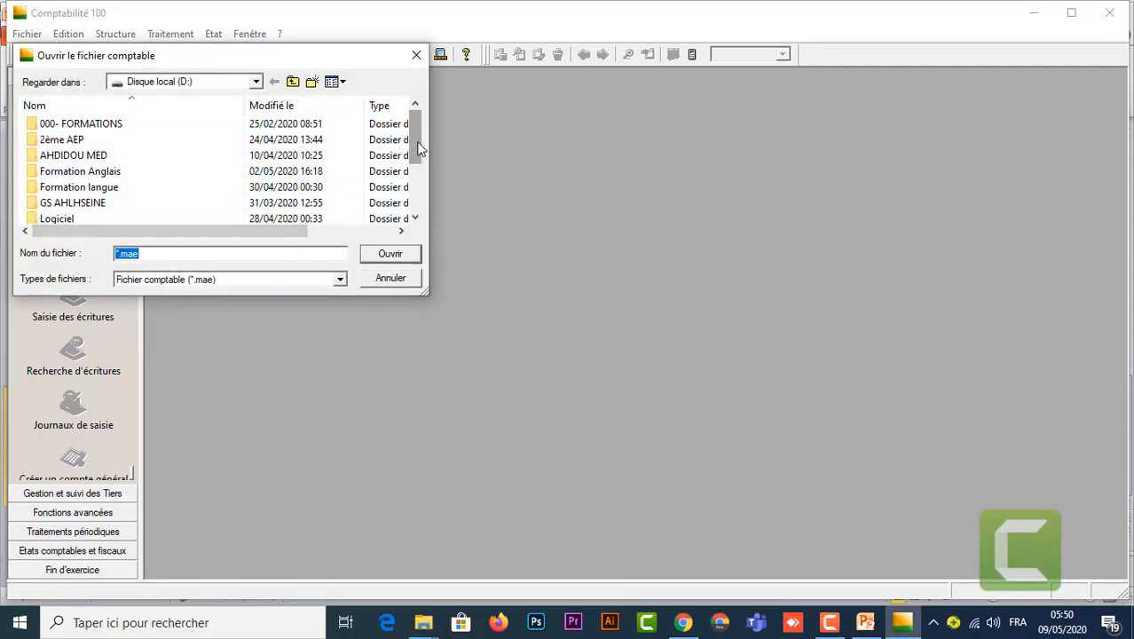
pyautogui.moveTo(418, 146); pyautogui.dragTo(418, 193)
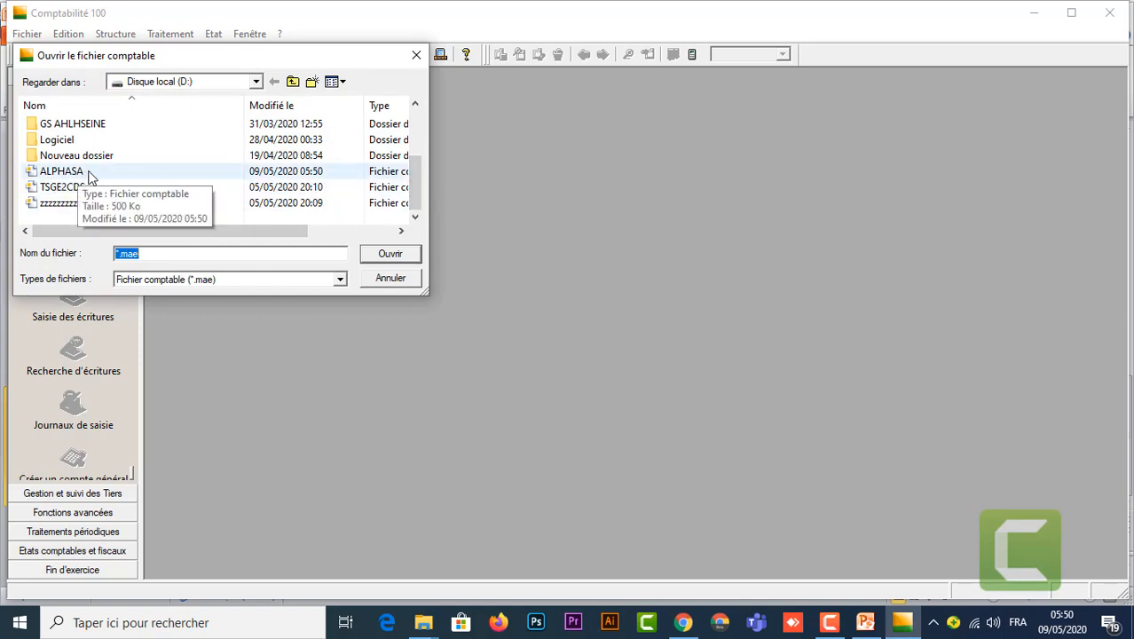
pyautogui.click(88, 173)
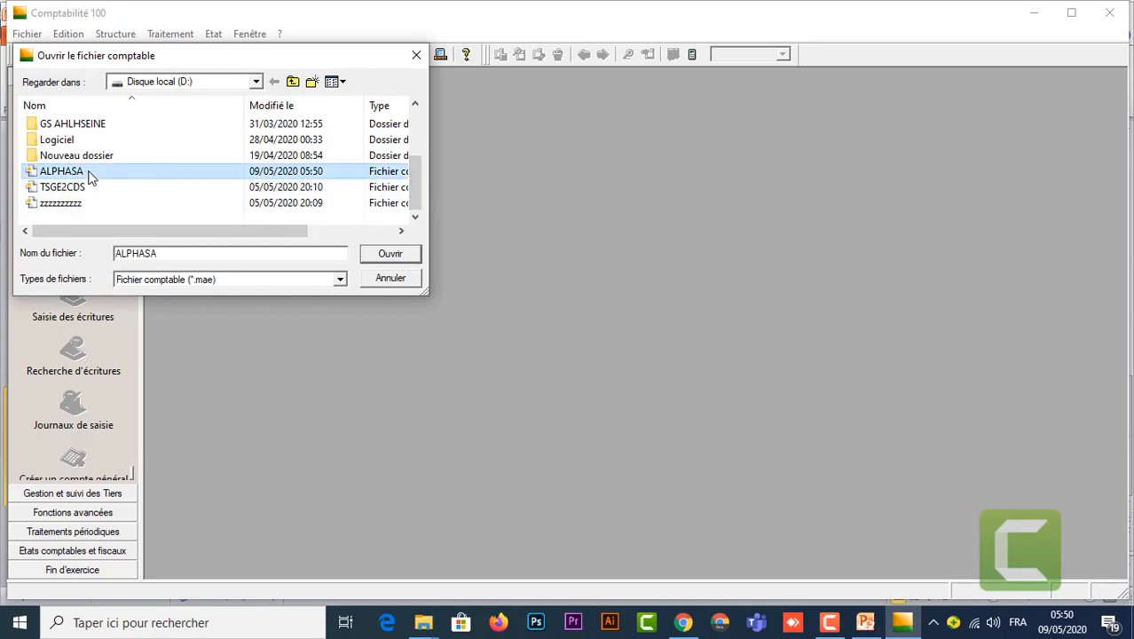
pyautogui.click(391, 254)
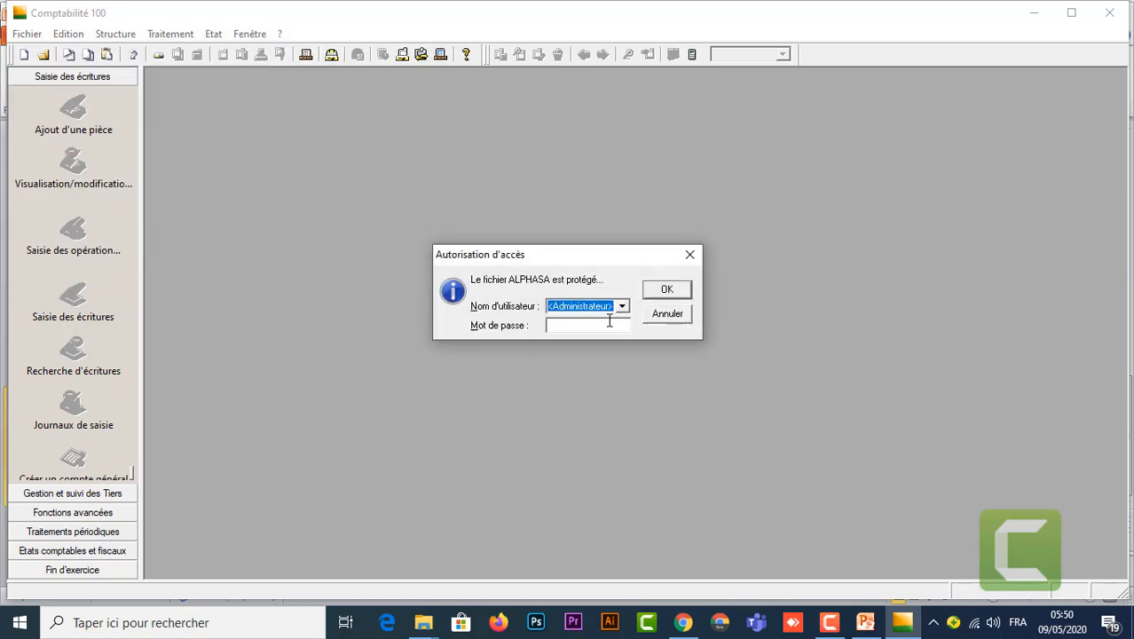
# Step: Enter the administrator password to reopen ALPHASA's Exercice 2020
pyautogui.click(557, 325)
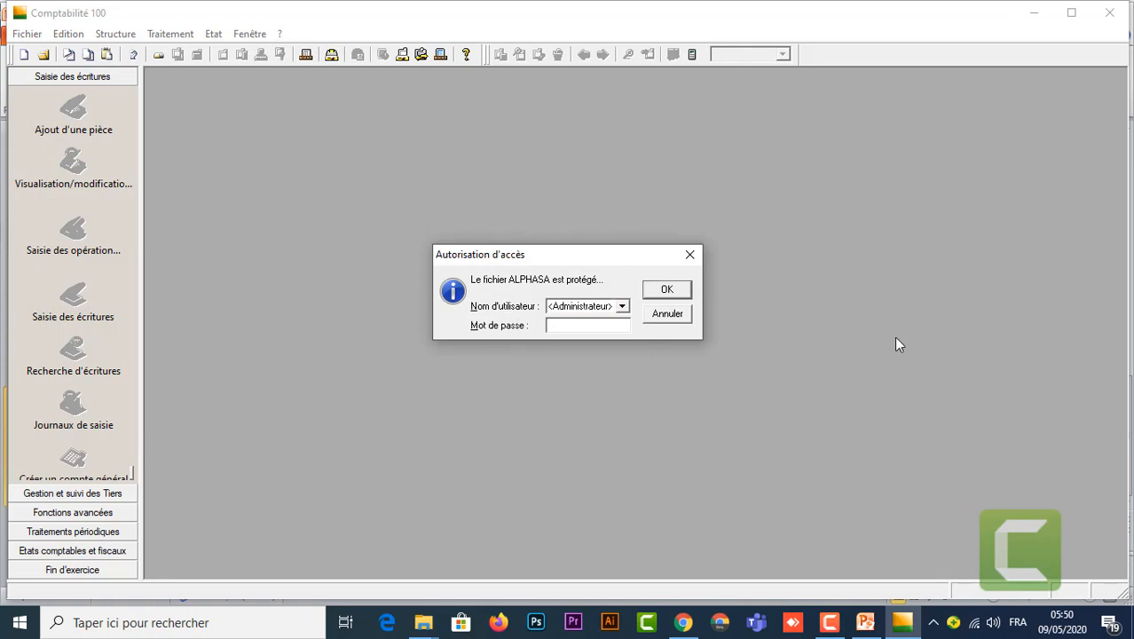
pyautogui.write('***')
pyautogui.click(674, 288)
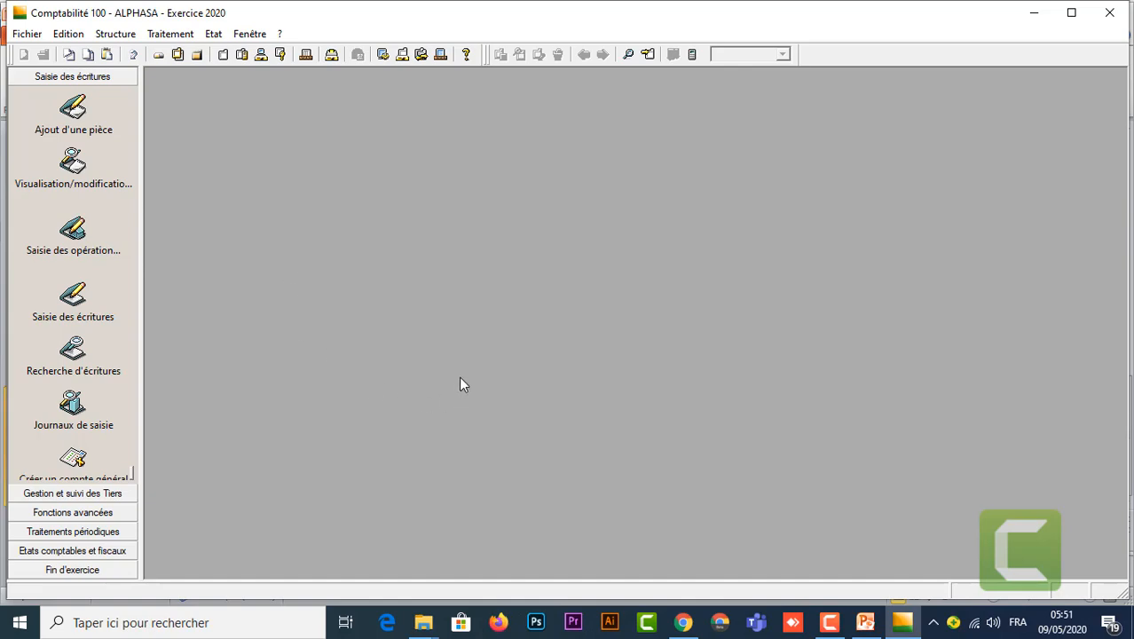
pyautogui.moveTo(902, 626)
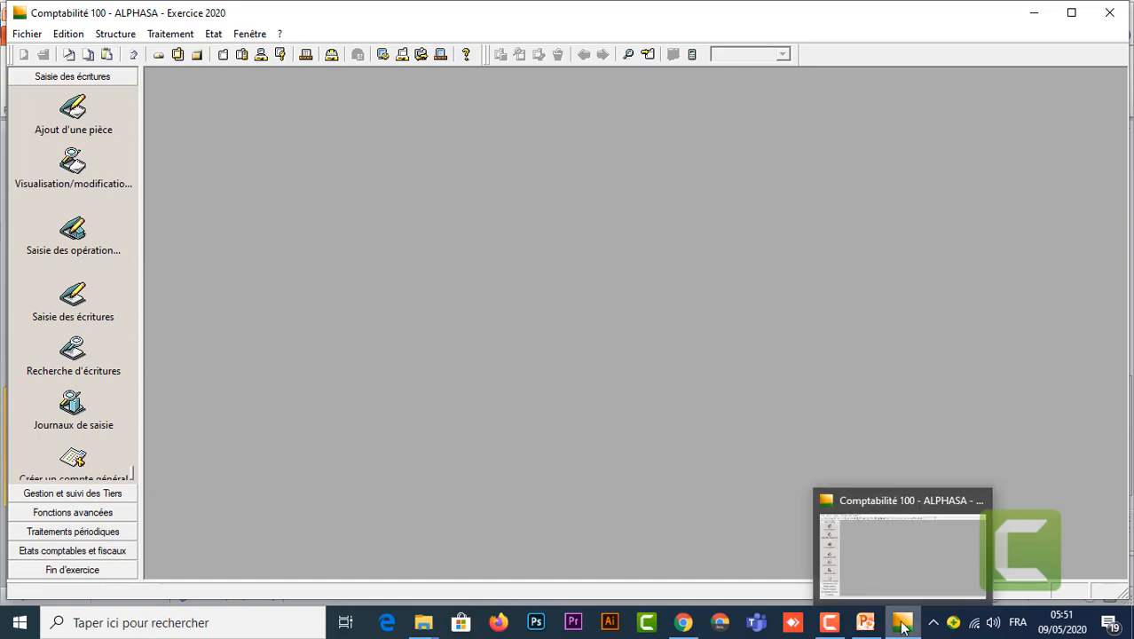